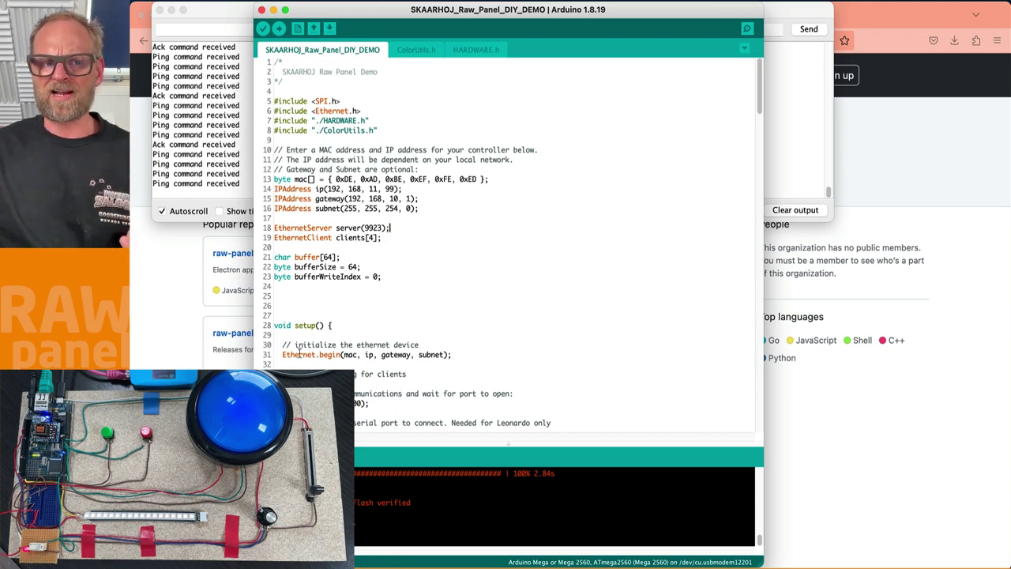
Switch to Reactor in Chrome and open the project's configuration to view the Arduino raw panel layout
{"action": "left_click", "coordinate": [175, 350]}
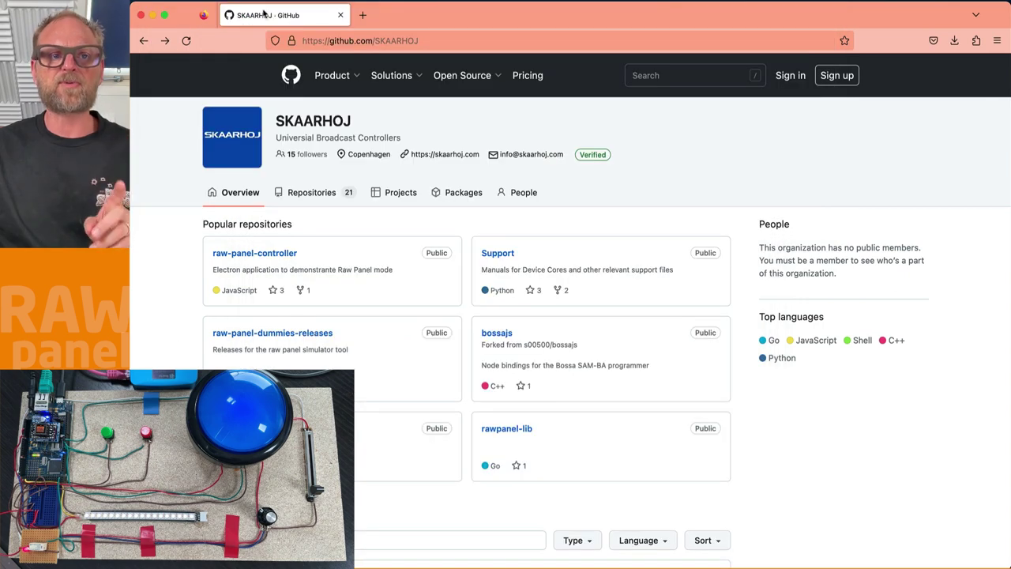
{"action": "key", "text": "super+Tab"}
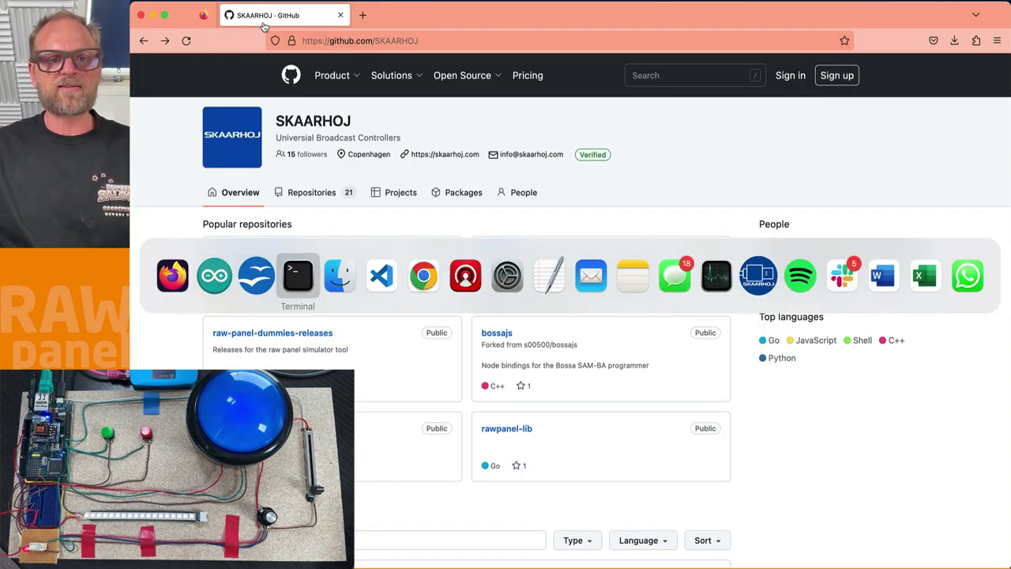
{"action": "key", "text": "super+Tab"}
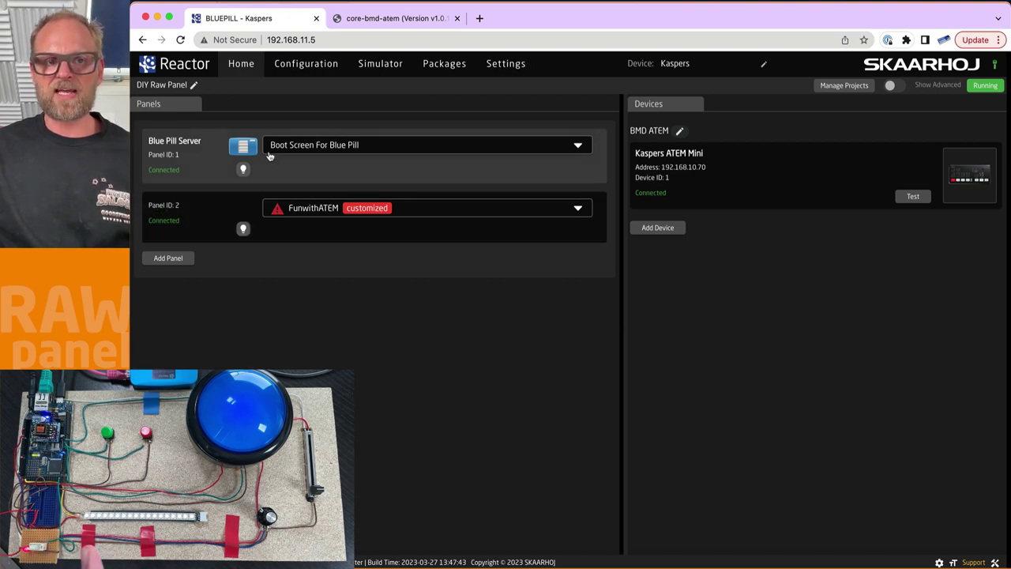
{"action": "left_click", "coordinate": [306, 64]}
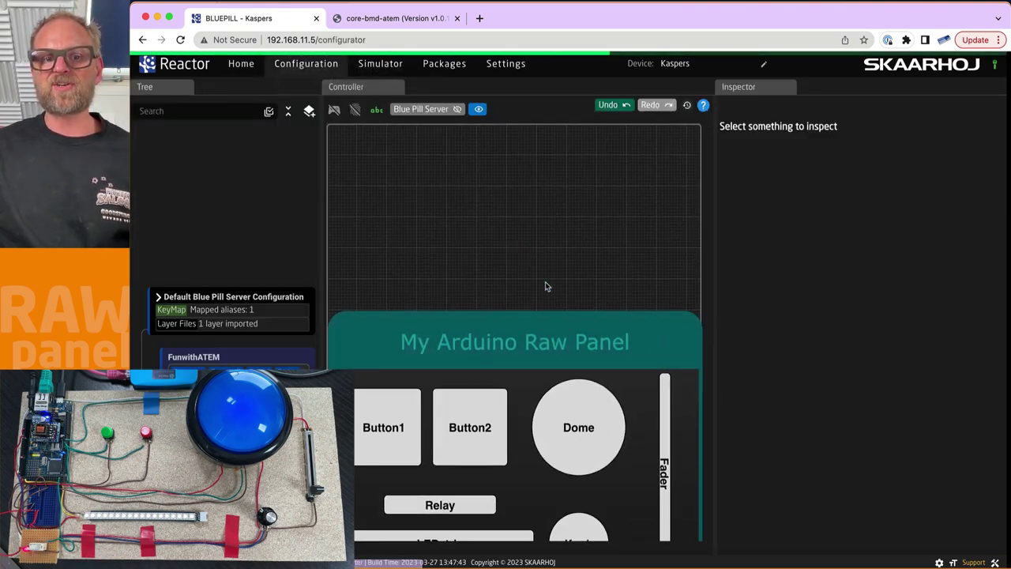
{"action": "left_click_drag", "start_coordinate": [533, 383], "coordinate": [589, 231]}
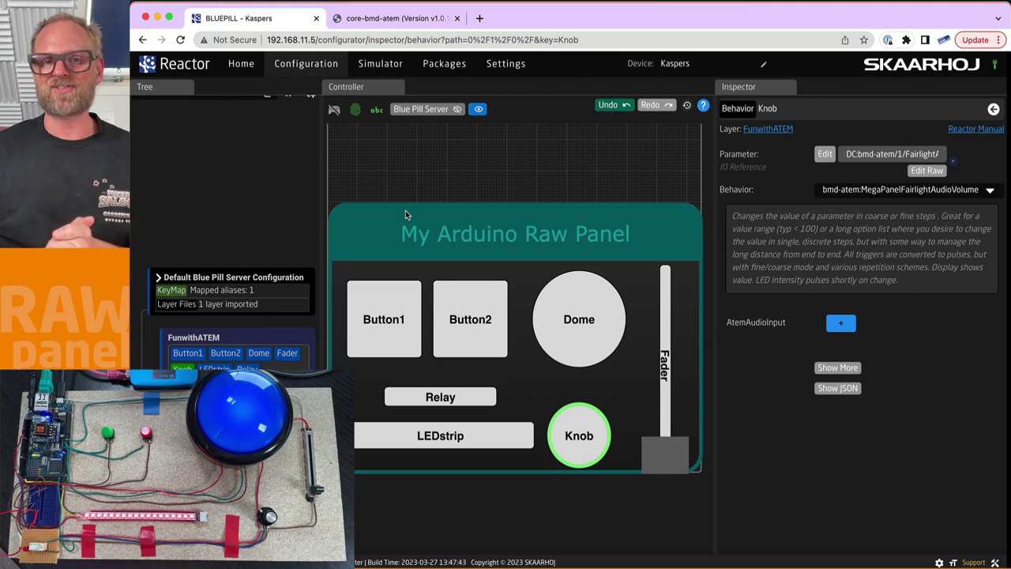
Switch to ATEM Software Control and view the audio mixer levels before returning to the switcher page
{"action": "key", "text": "super+Tab"}
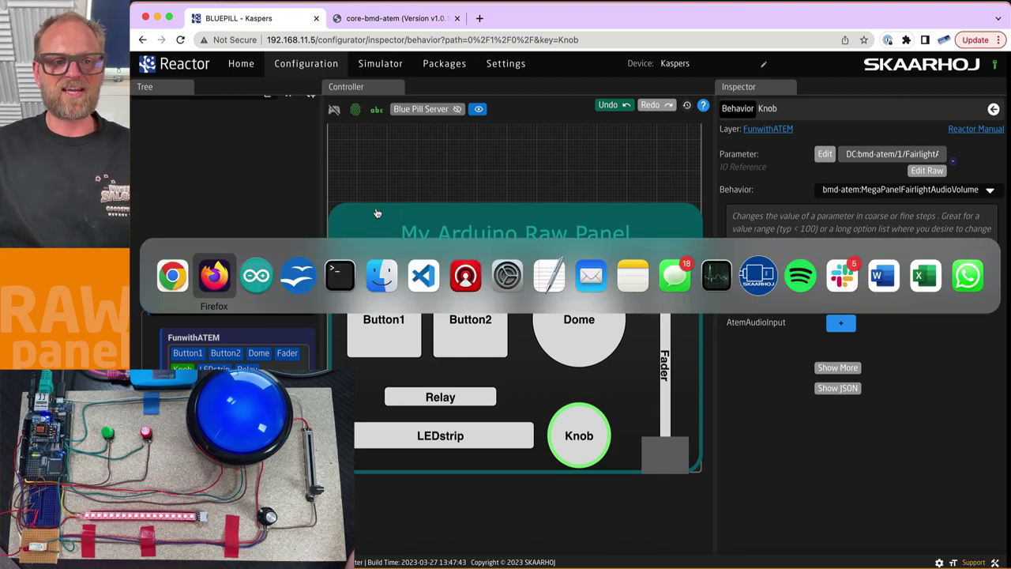
{"action": "key", "text": "super+Tab"}
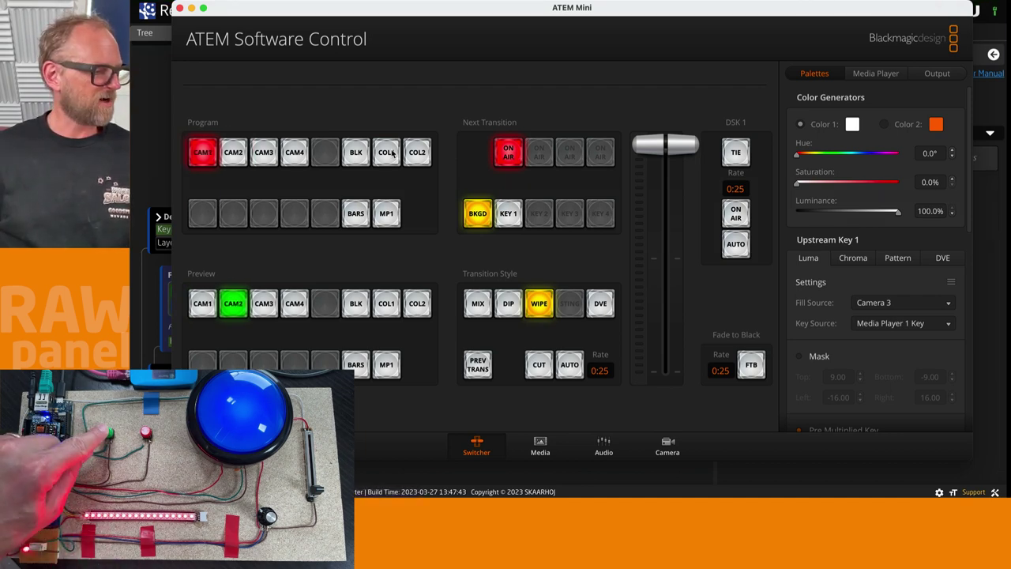
{"action": "left_click", "coordinate": [605, 453]}
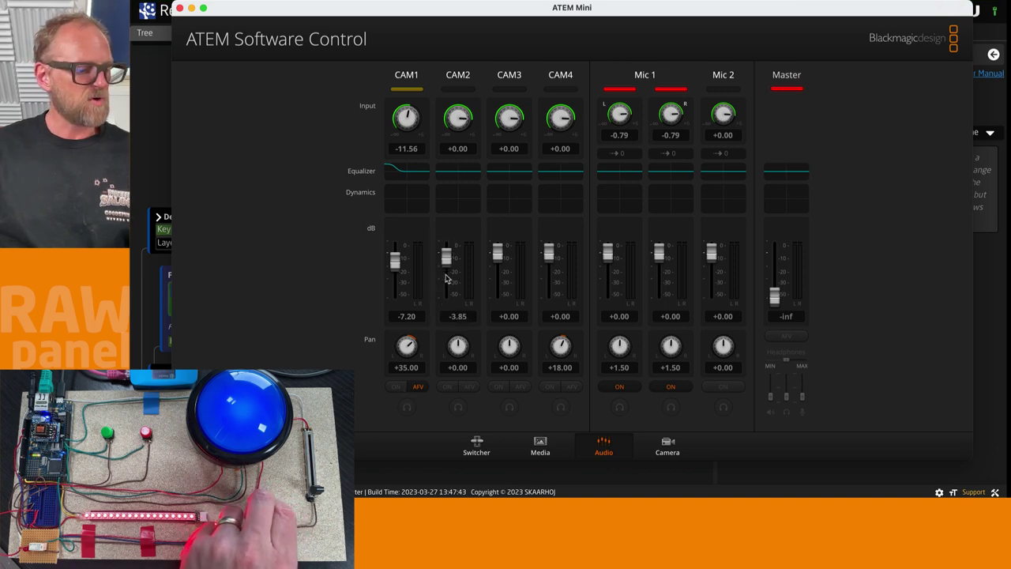
{"action": "left_click", "coordinate": [477, 445]}
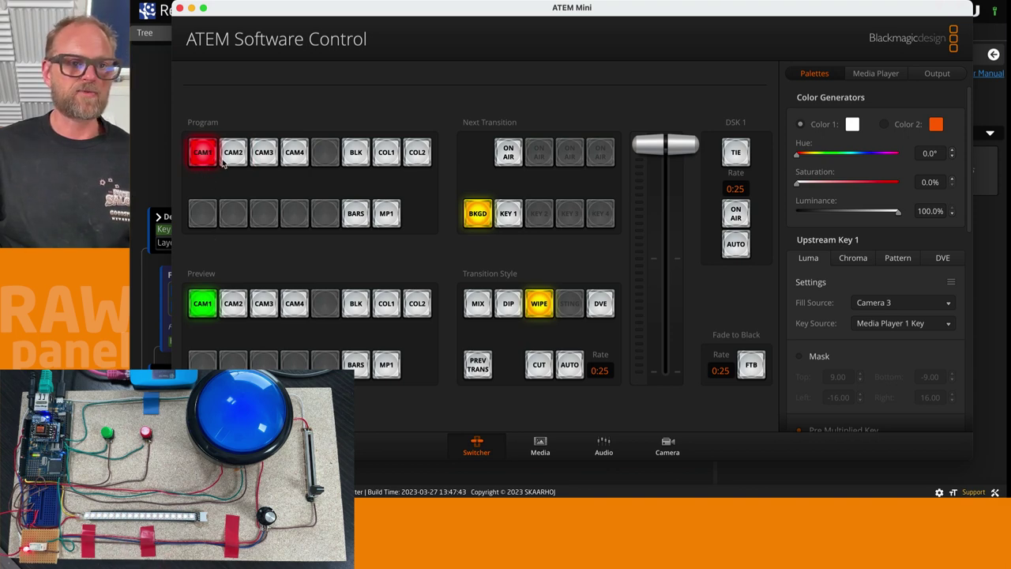
Put CAM3 on the program output and toggle upstream key 1 on and off air
{"action": "left_click", "coordinate": [263, 155]}
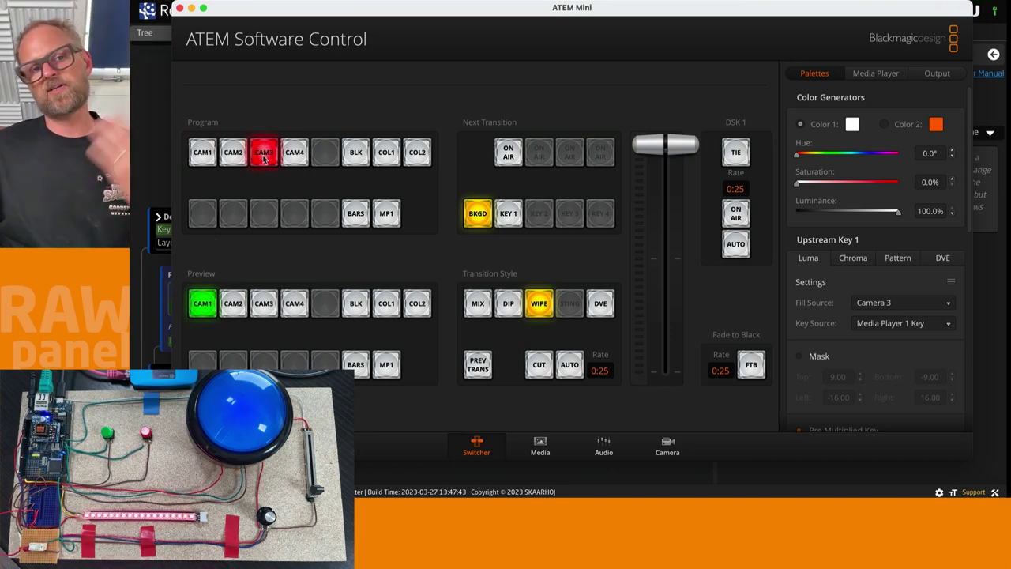
{"action": "left_click", "coordinate": [511, 155]}
{"action": "left_click", "coordinate": [510, 156]}
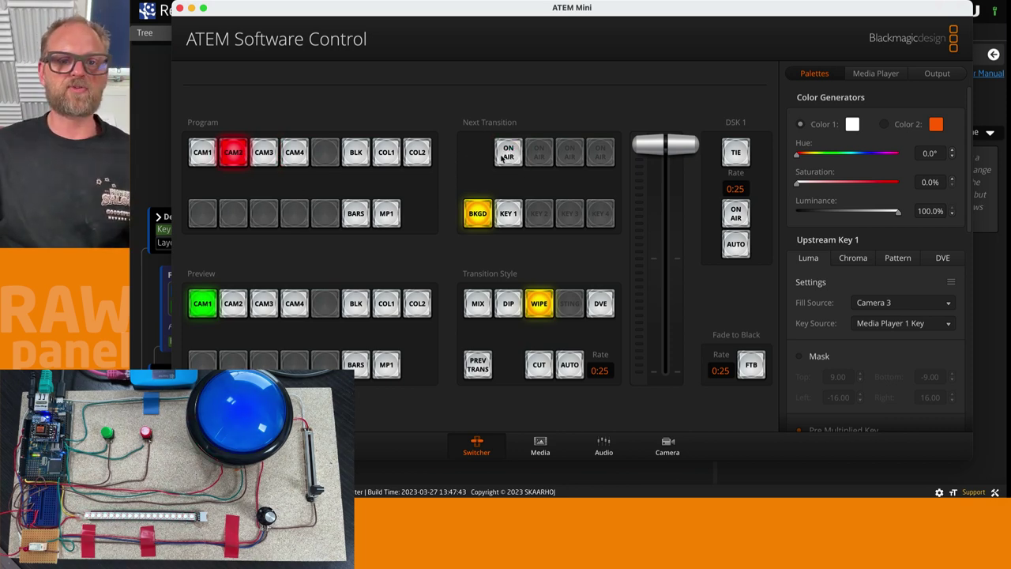
{"action": "left_click", "coordinate": [509, 155]}
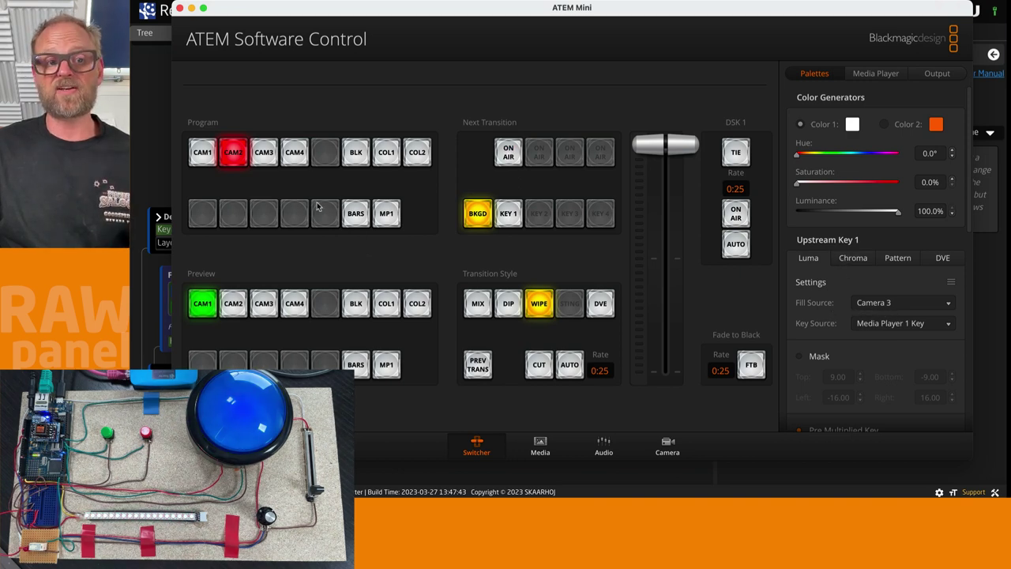
{"action": "left_click", "coordinate": [263, 155]}
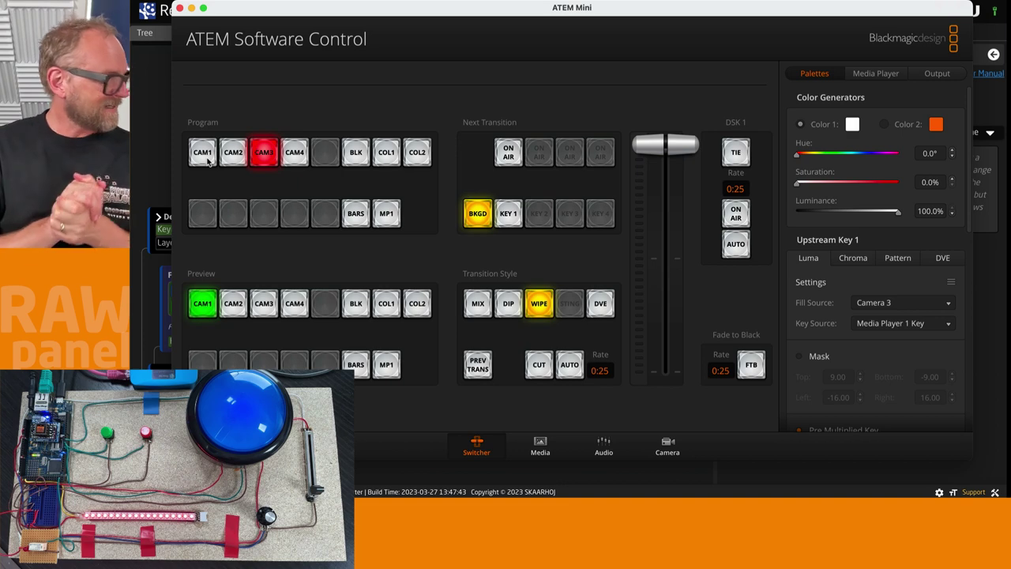
Return to Reactor and manually add a Rack Fusion Live panel to the project, searching for "rack fusion"
{"action": "left_click", "coordinate": [162, 112]}
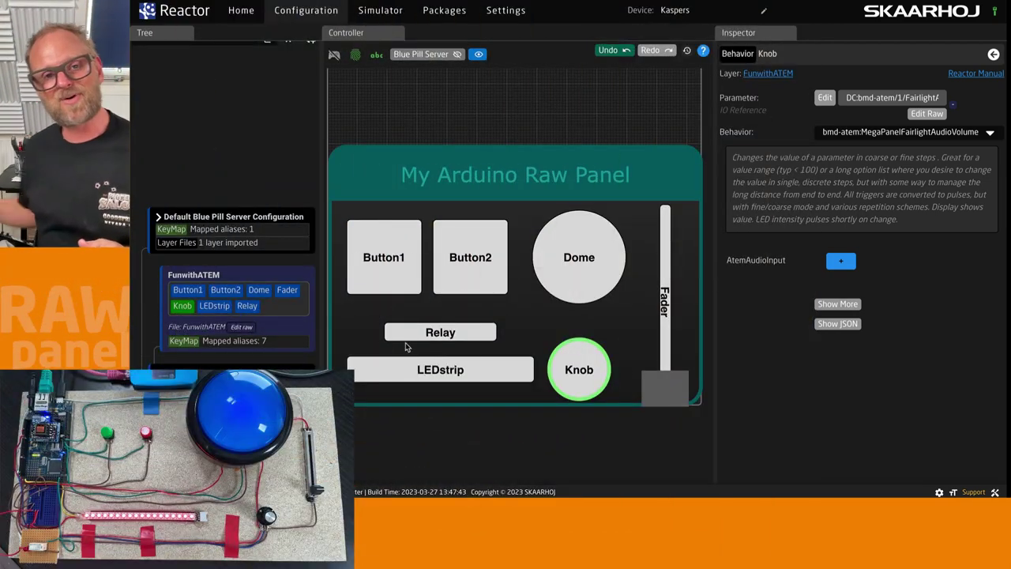
{"action": "left_click", "coordinate": [244, 14]}
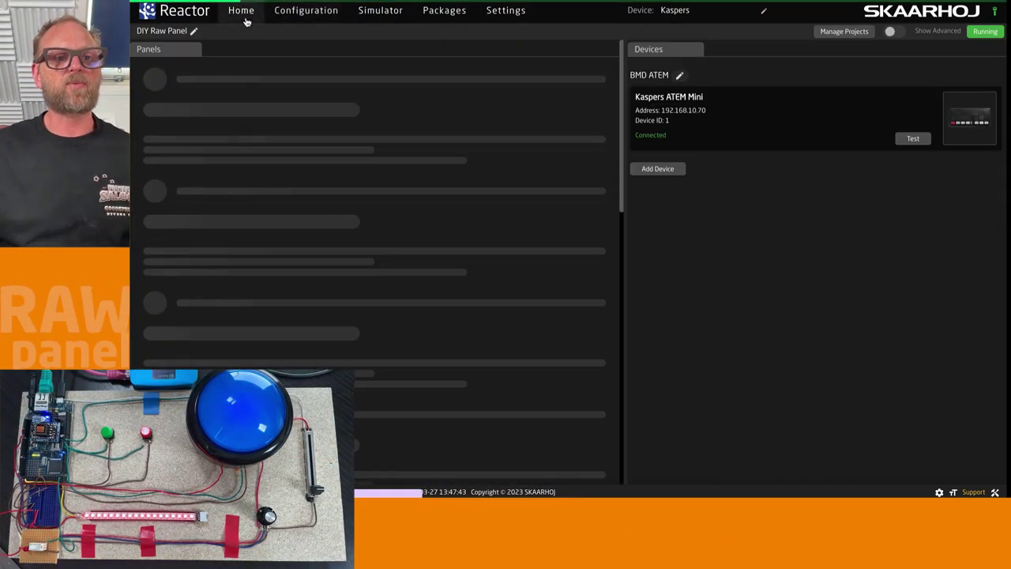
{"action": "left_click", "coordinate": [168, 198]}
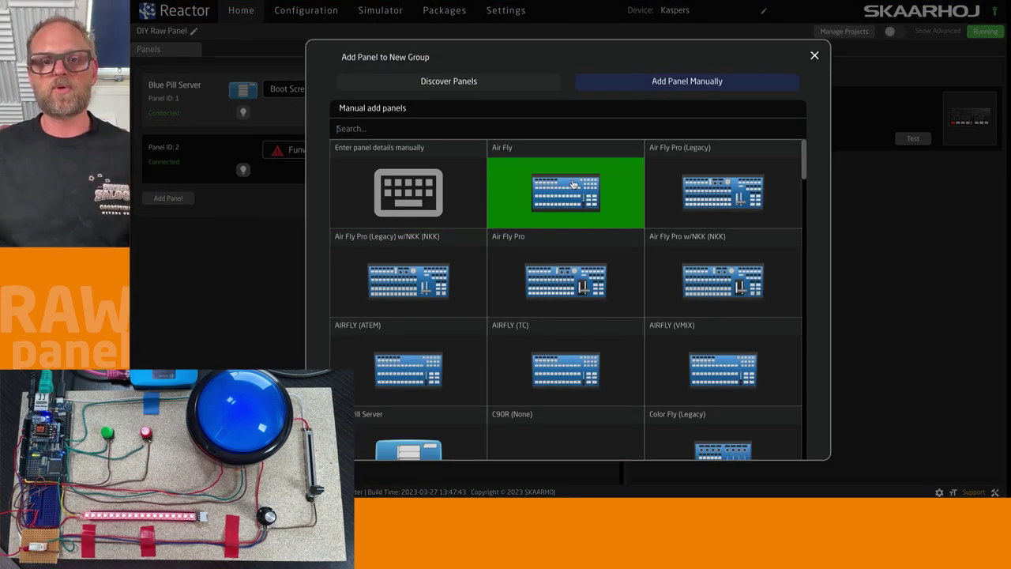
{"action": "left_click", "coordinate": [352, 128]}
{"action": "type", "text": "rack fusion"}
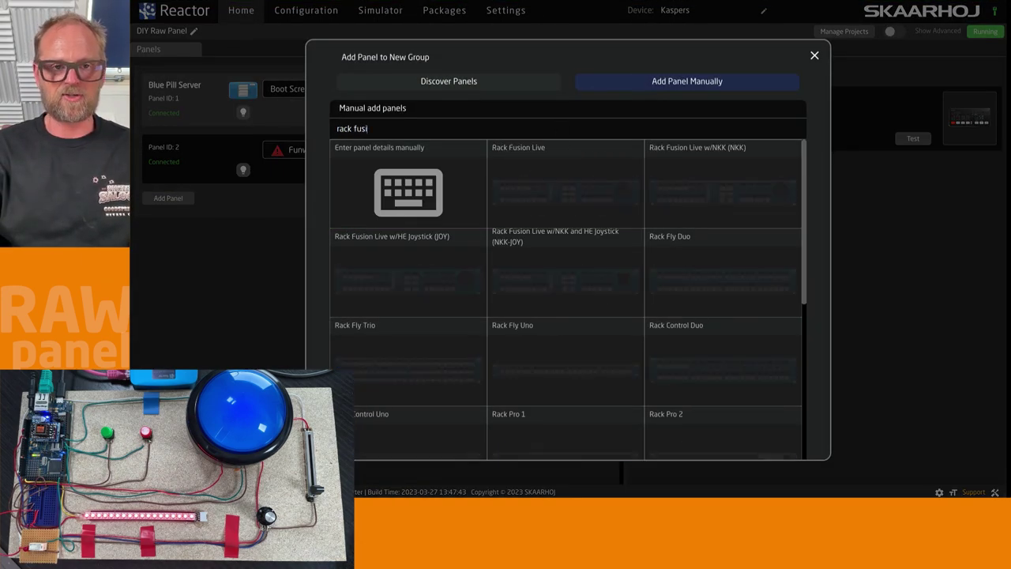
{"action": "left_click", "coordinate": [623, 190]}
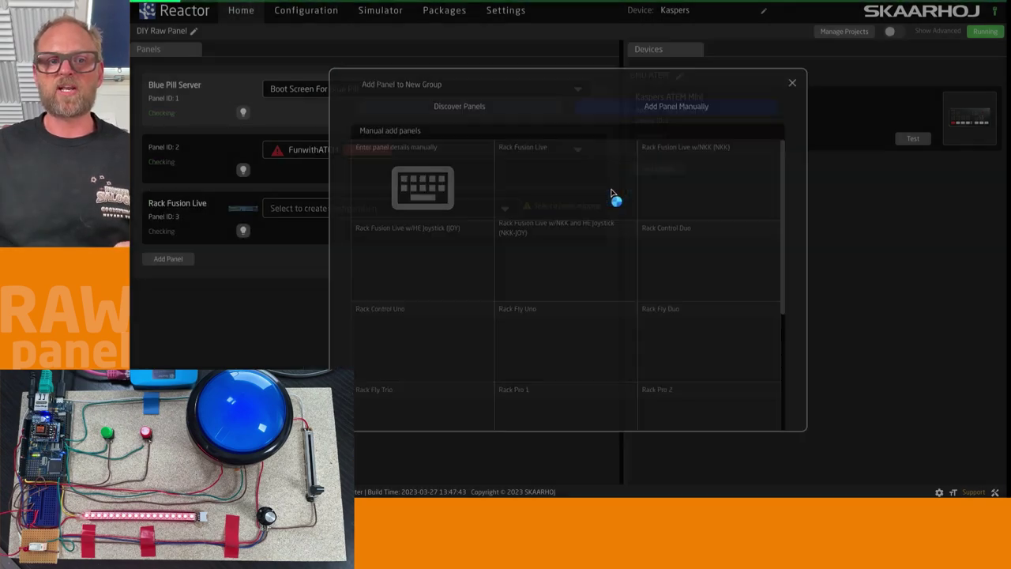
Examine the Rack Fusion Live's default configuration, looking at its controller layout and its expanded layer in the configuration tree
{"action": "left_click", "coordinate": [306, 10]}
{"action": "left_click", "coordinate": [518, 54]}
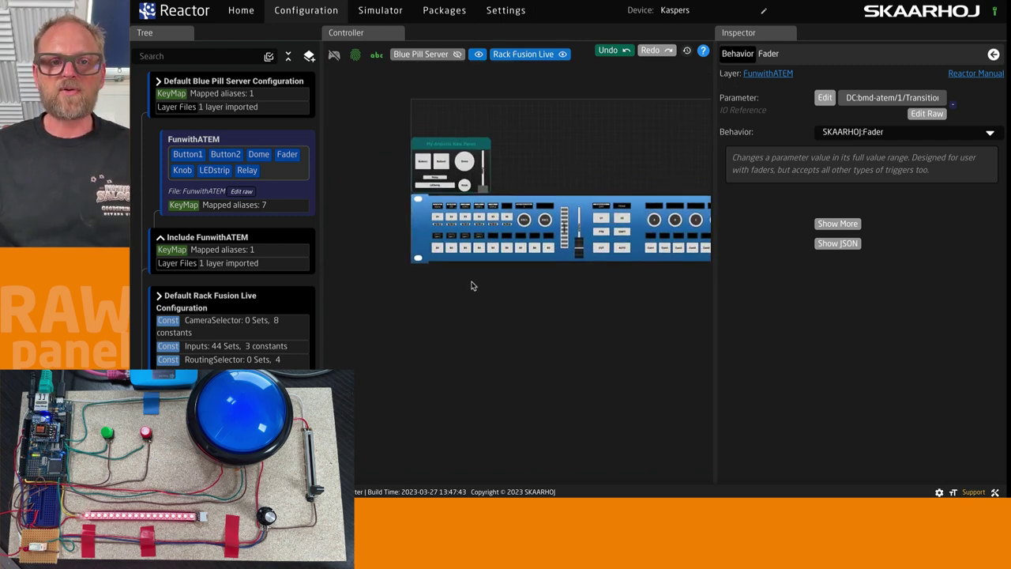
{"action": "scroll", "coordinate": [472, 280], "scroll_direction": "up", "scroll_amount": 5}
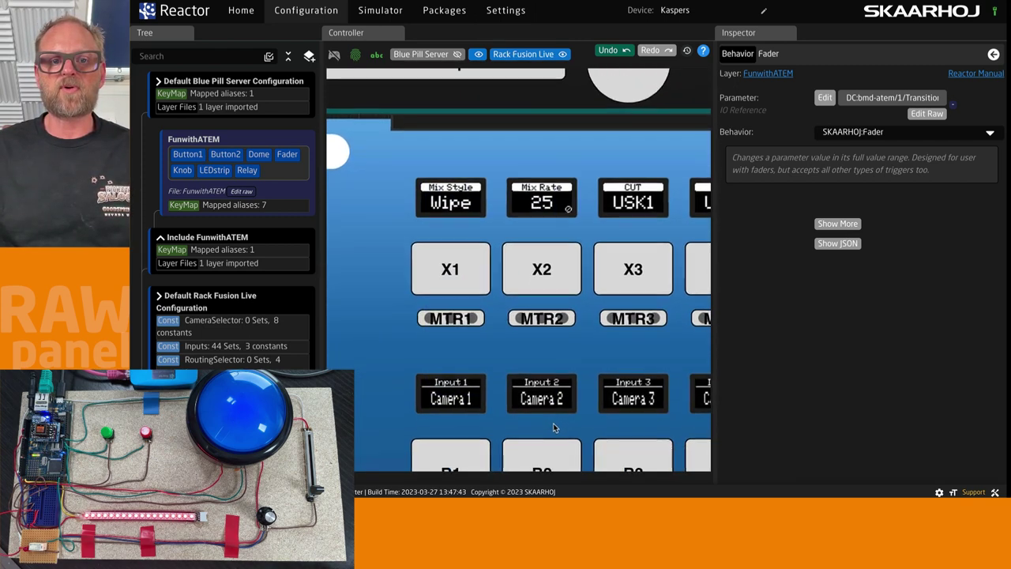
{"action": "scroll", "coordinate": [553, 426], "scroll_direction": "down", "scroll_amount": 5}
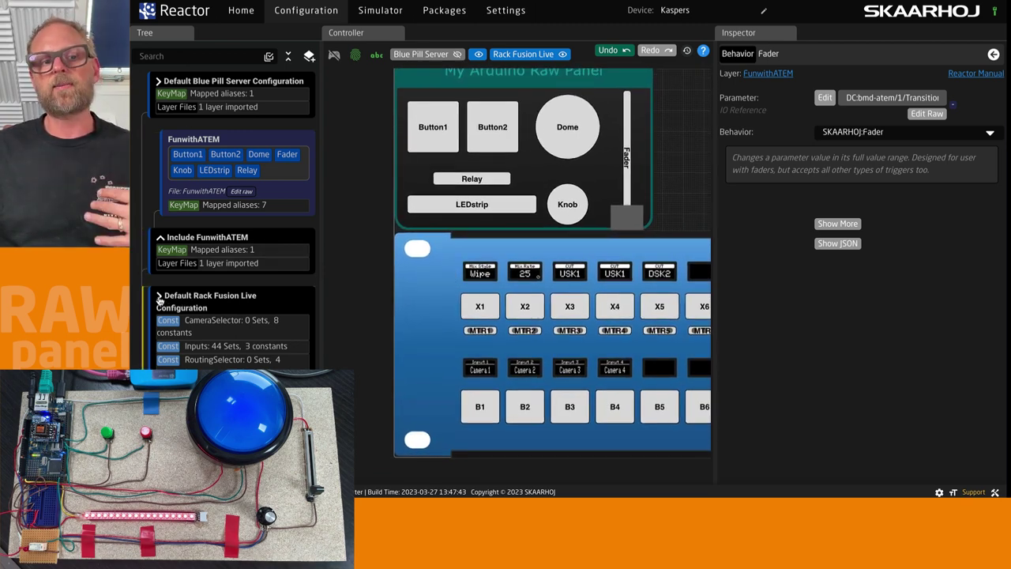
{"action": "left_click", "coordinate": [159, 298]}
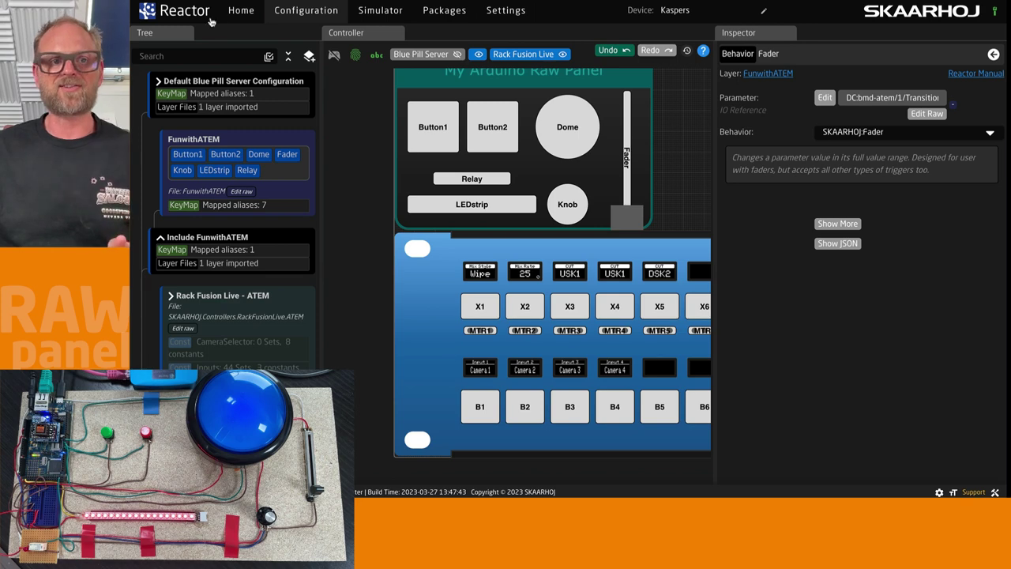
Create a custom configuration named "Blah" for the Rack Fusion Live panel
{"action": "left_click", "coordinate": [239, 10]}
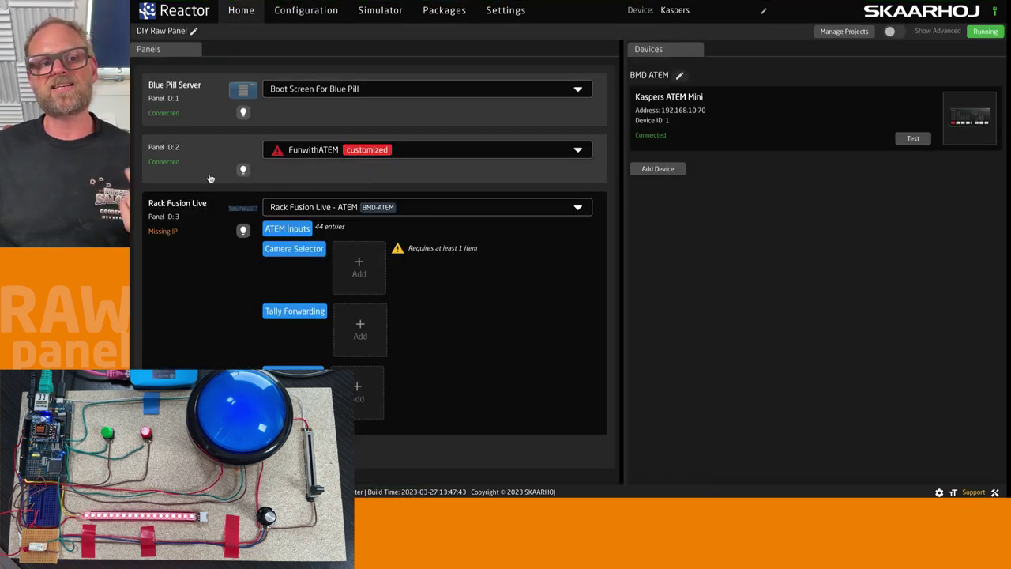
{"action": "left_click", "coordinate": [431, 207]}
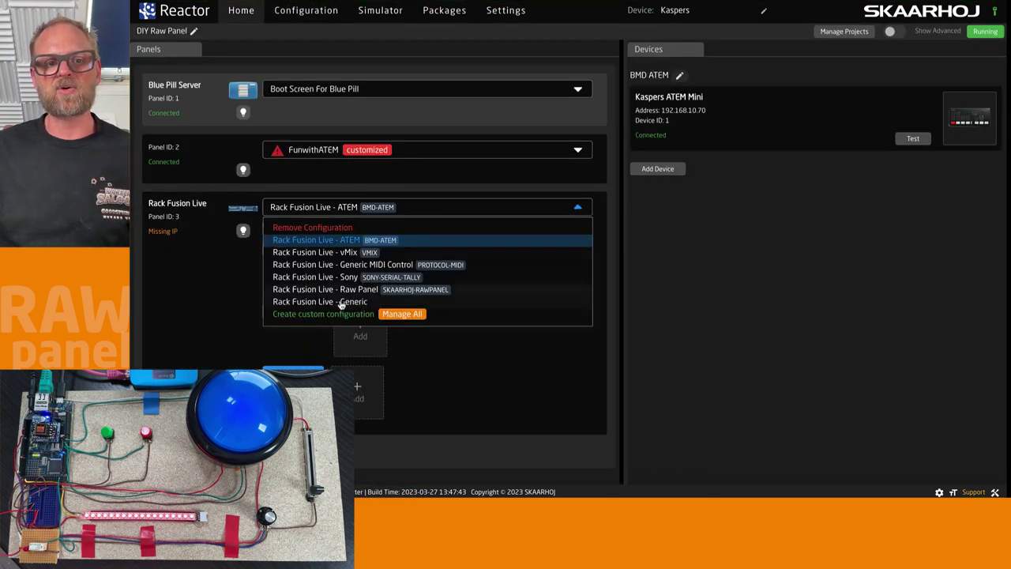
{"action": "left_click", "coordinate": [324, 314]}
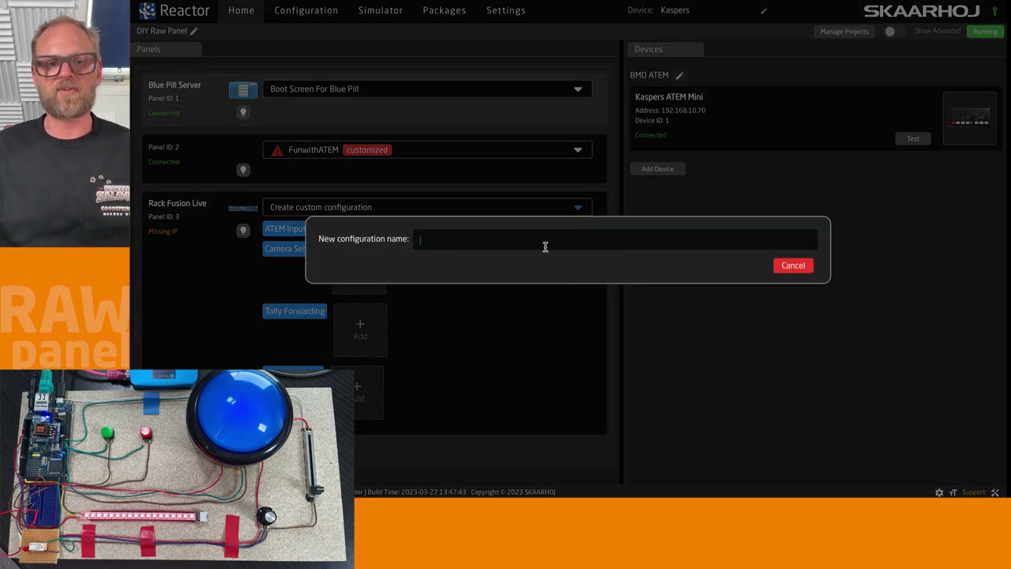
{"action": "type", "text": "Blah"}
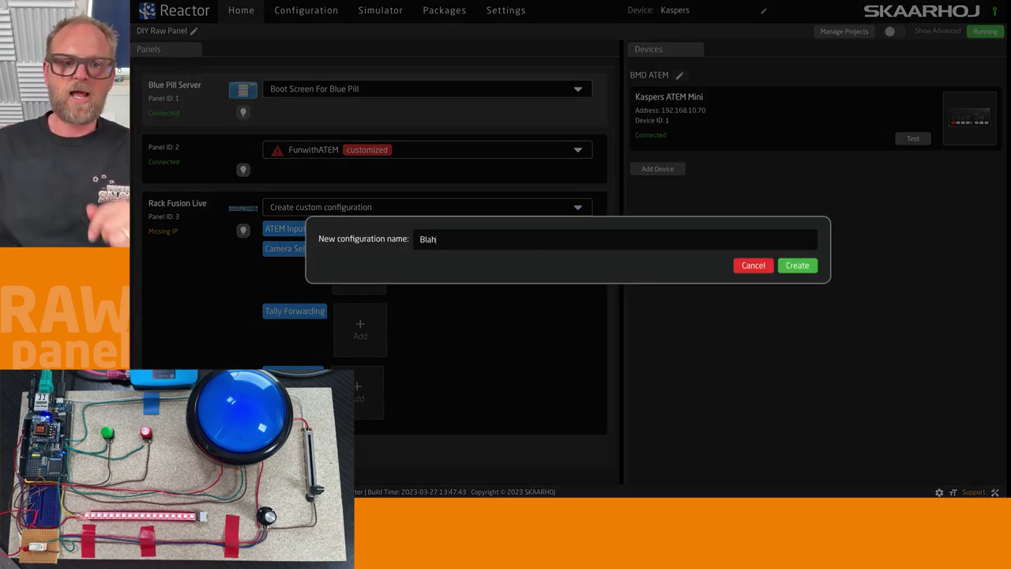
{"action": "left_click", "coordinate": [797, 266]}
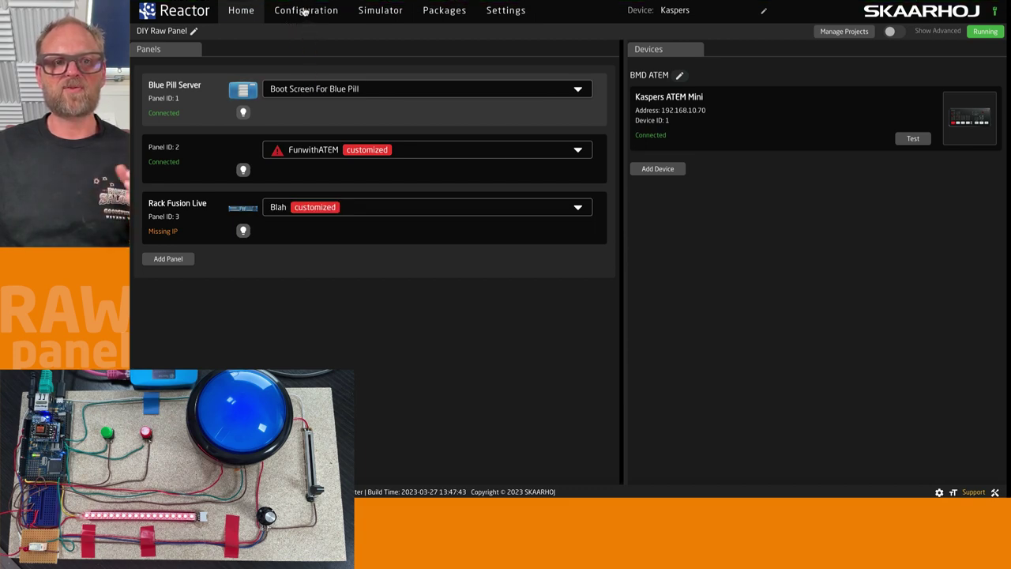
Create a new behavior in the Blah configuration layer for button 1 of the Rack Fusion Live
{"action": "left_click", "coordinate": [304, 10]}
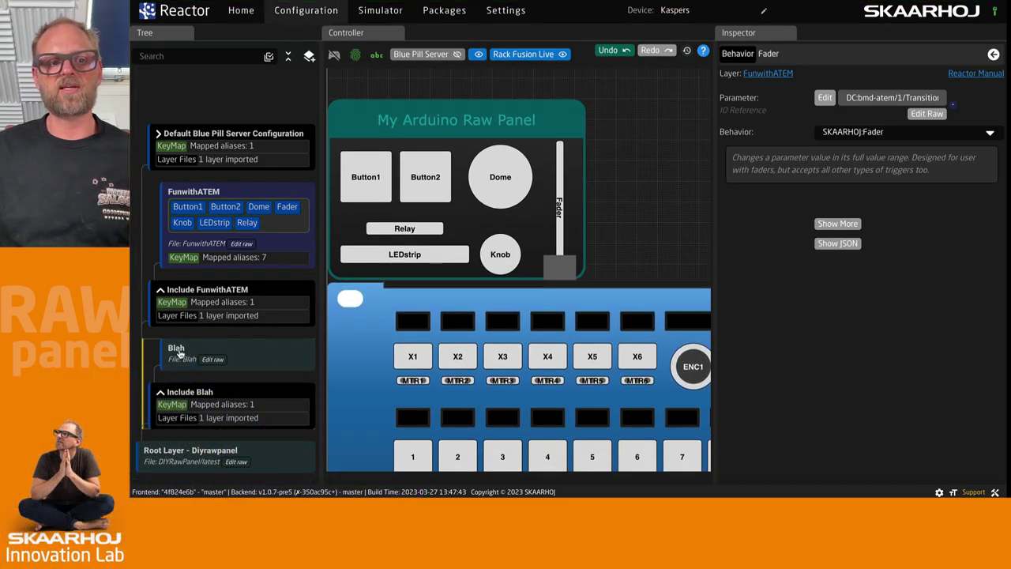
{"action": "left_click", "coordinate": [191, 352]}
{"action": "left_click", "coordinate": [417, 448]}
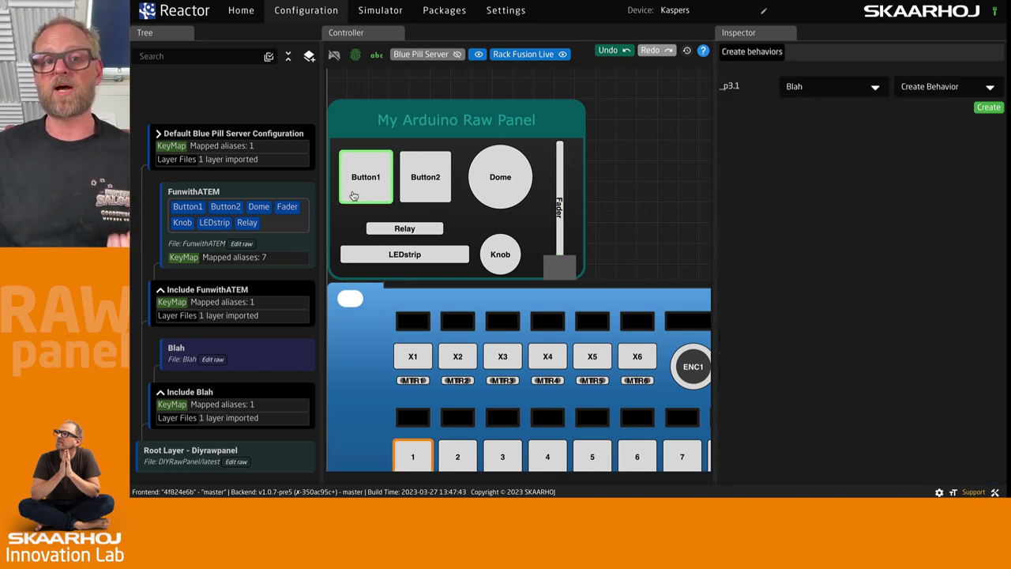
{"action": "left_click", "coordinate": [988, 107]}
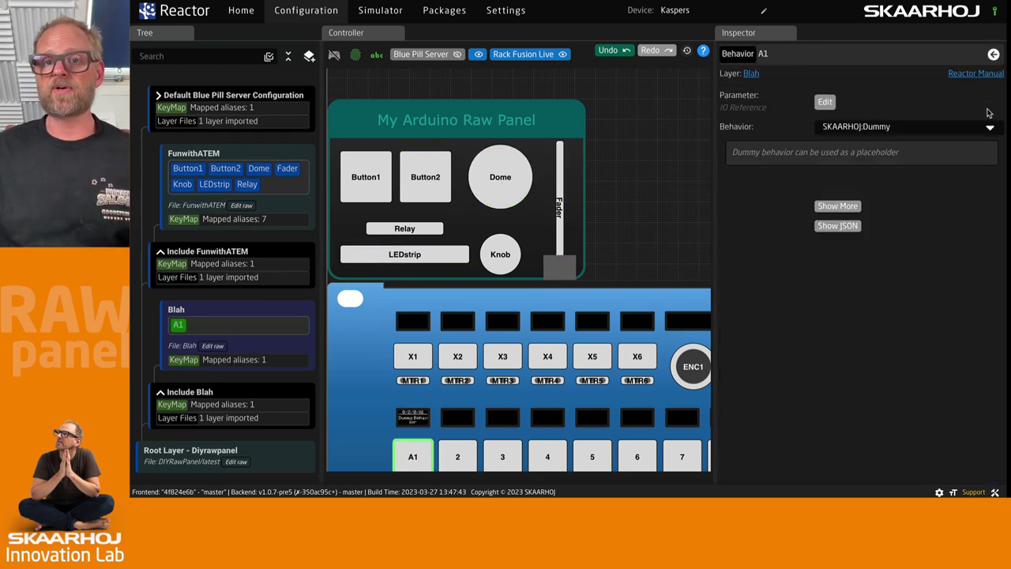
Assign the ATEM Mini's Cut parameter with M/E 1 to the A1 behavior and inspect the button
{"action": "left_click", "coordinate": [824, 102]}
{"action": "left_click", "coordinate": [417, 286]}
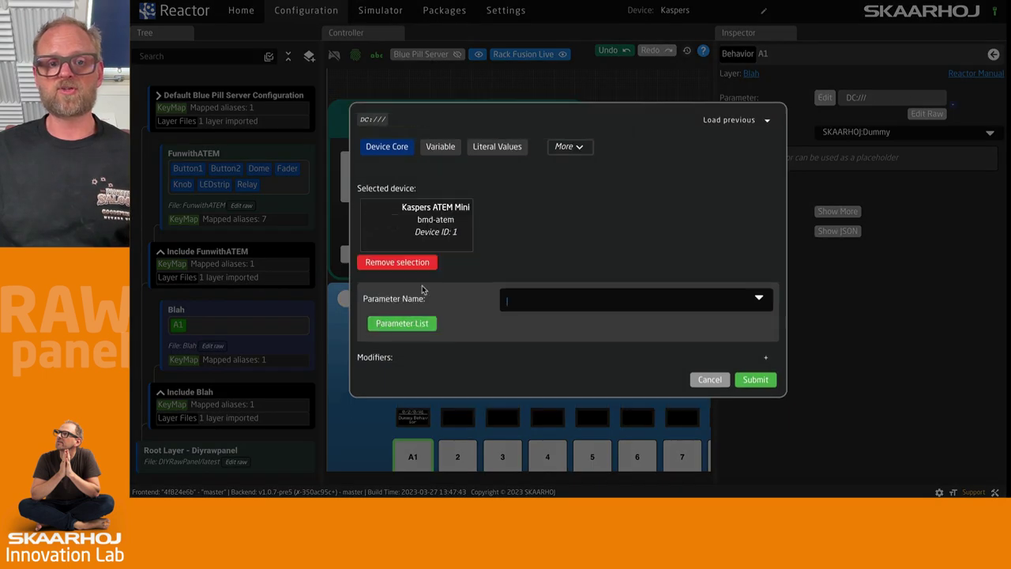
{"action": "type", "text": "cut"}
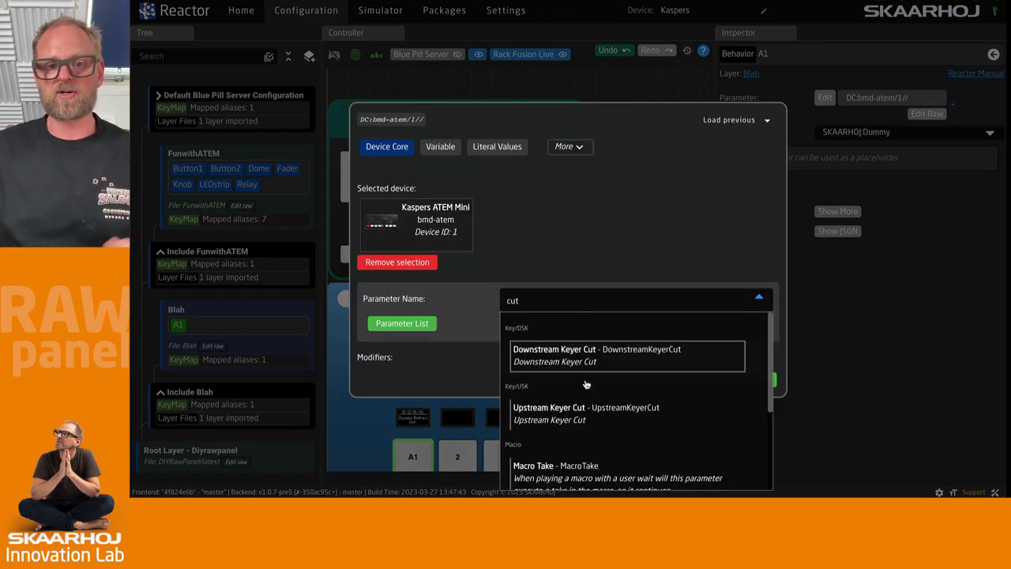
{"action": "scroll", "coordinate": [585, 395], "scroll_direction": "down", "scroll_amount": 3}
{"action": "left_click", "coordinate": [525, 466]}
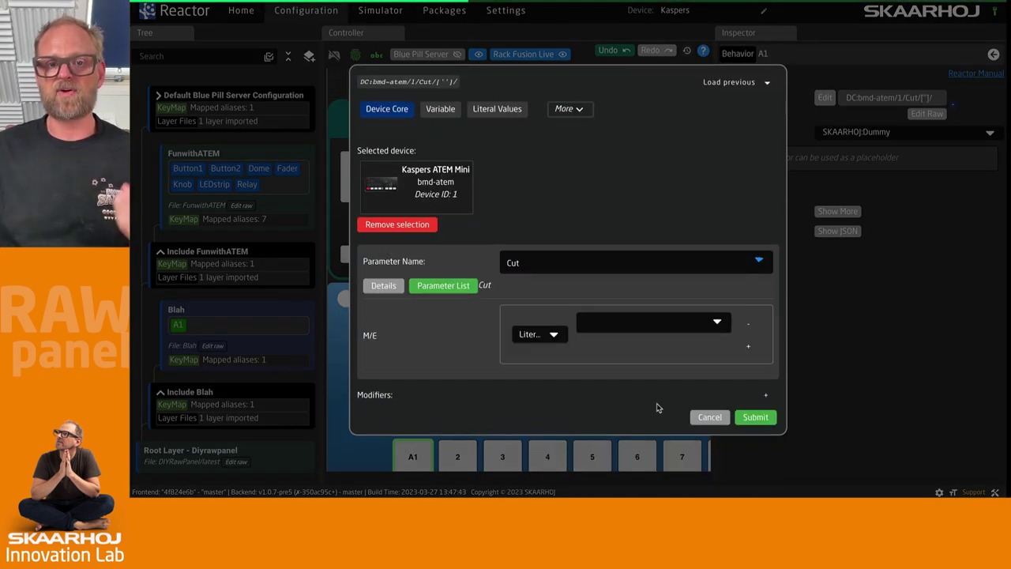
{"action": "left_click", "coordinate": [700, 325]}
{"action": "left_click", "coordinate": [607, 343]}
{"action": "left_click", "coordinate": [753, 418]}
{"action": "scroll", "coordinate": [409, 430], "scroll_direction": "up", "scroll_amount": 3}
{"action": "left_click", "coordinate": [414, 432]}
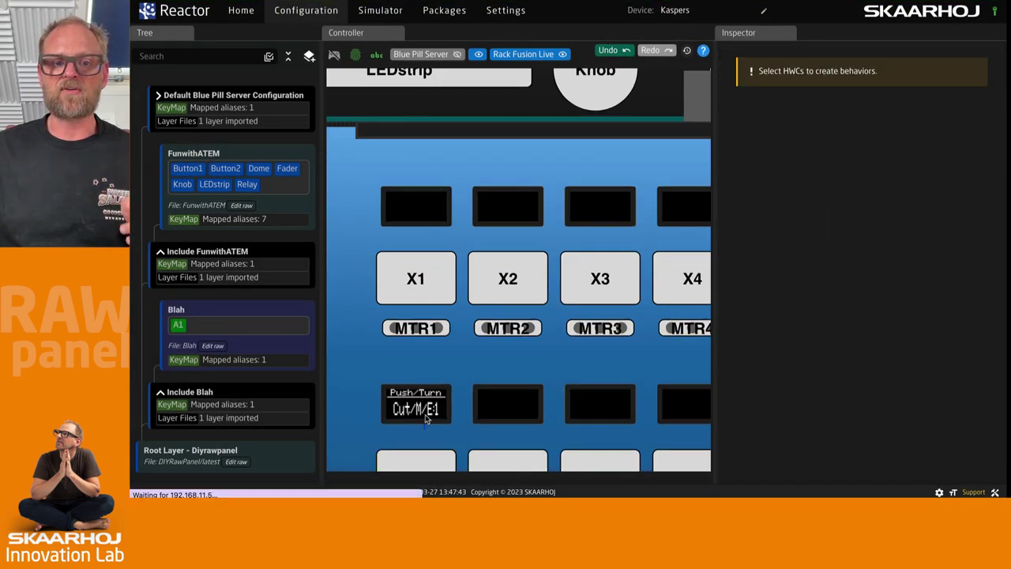
{"action": "left_click", "coordinate": [429, 459]}
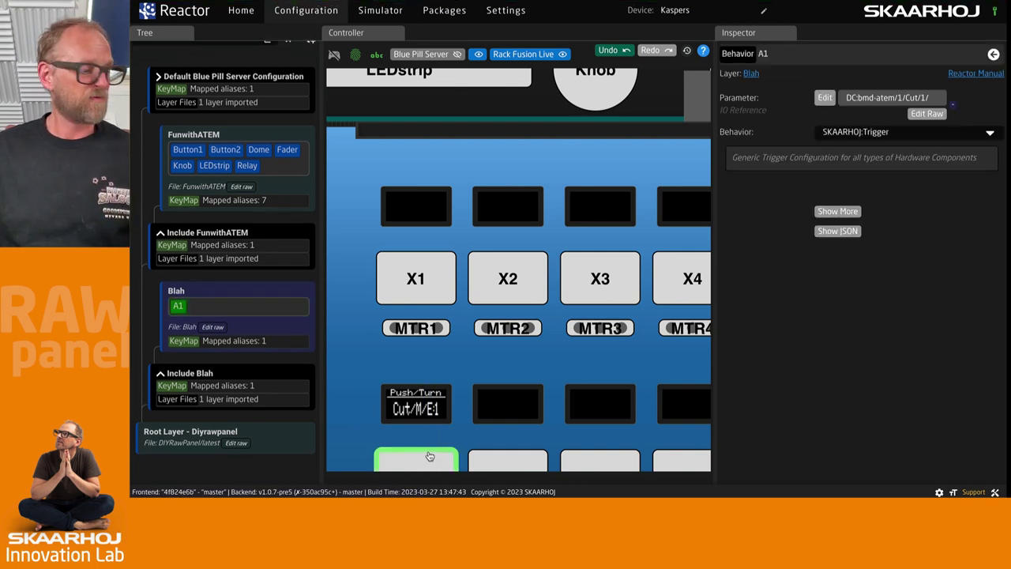
Compare the Cut parameter assignments of Button1 on the Arduino raw panel and A1 on the Rack Fusion Live
{"action": "scroll", "coordinate": [488, 342], "scroll_direction": "down", "scroll_amount": 4}
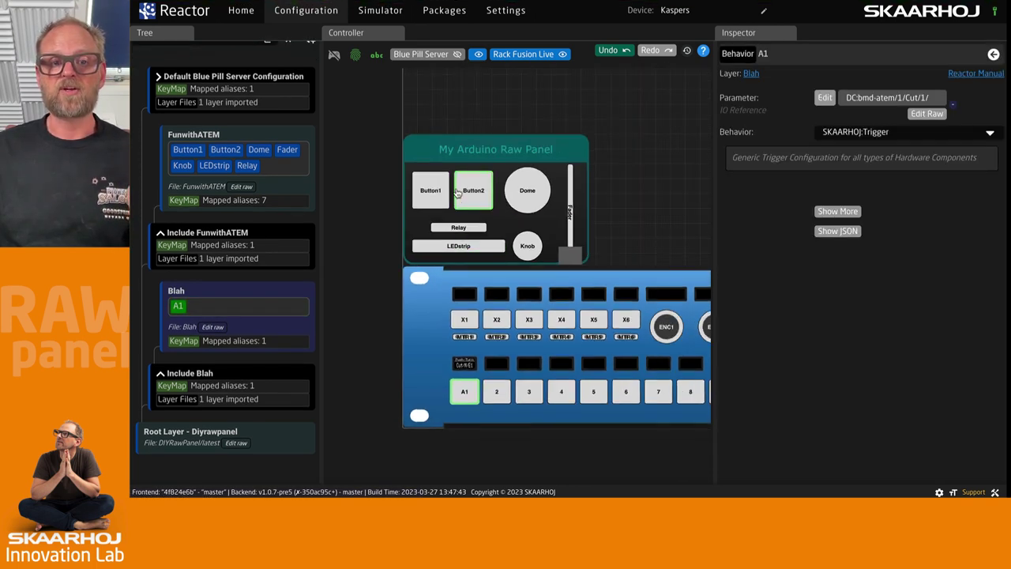
{"action": "scroll", "coordinate": [456, 193], "scroll_direction": "up", "scroll_amount": 5}
{"action": "left_click", "coordinate": [413, 189]}
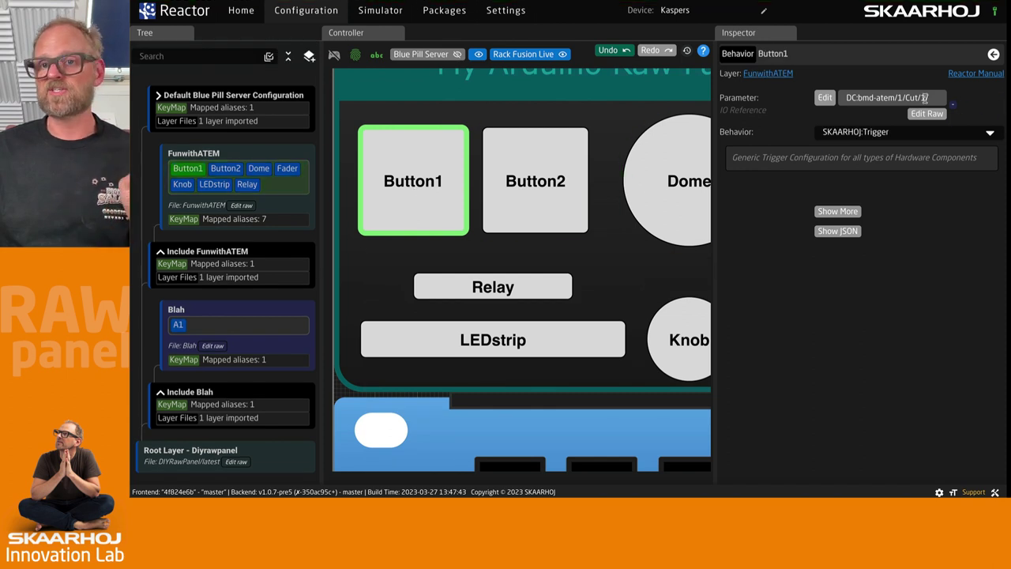
{"action": "scroll", "coordinate": [456, 420], "scroll_direction": "down", "scroll_amount": 1}
{"action": "left_click_drag", "start_coordinate": [440, 428], "coordinate": [452, 335]}
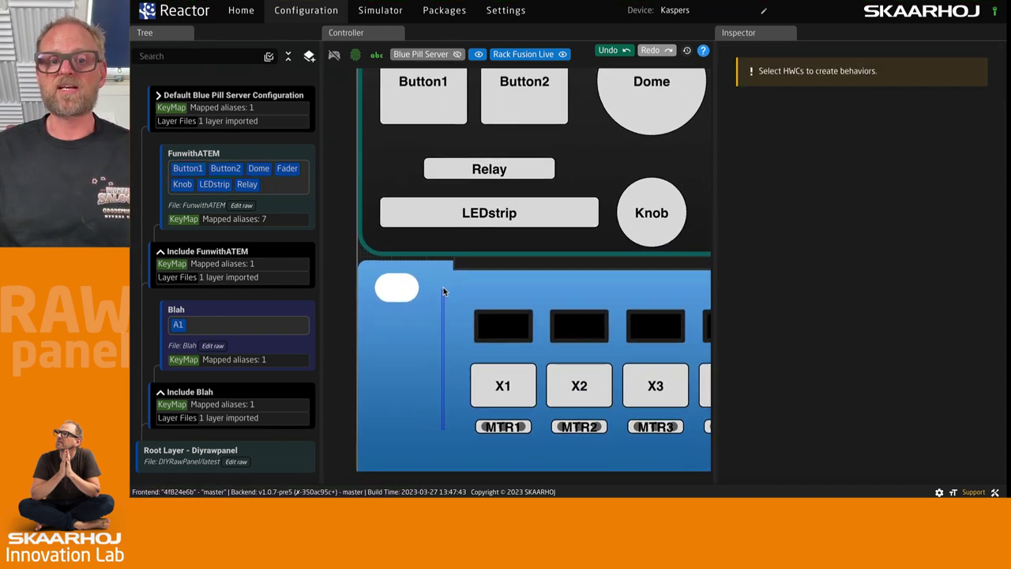
{"action": "left_click", "coordinate": [492, 467]}
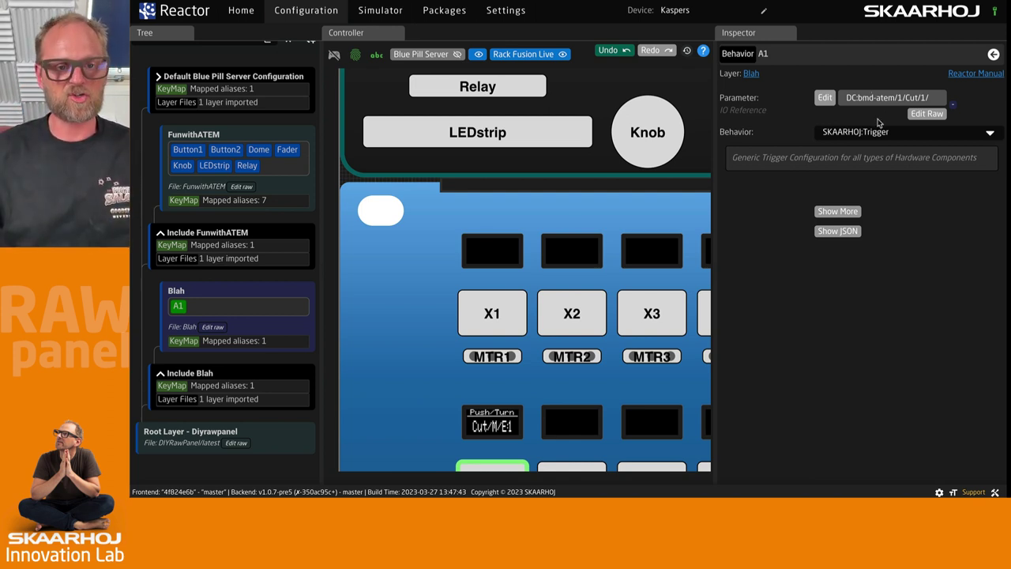
{"action": "scroll", "coordinate": [371, 298], "scroll_direction": "down", "scroll_amount": 5}
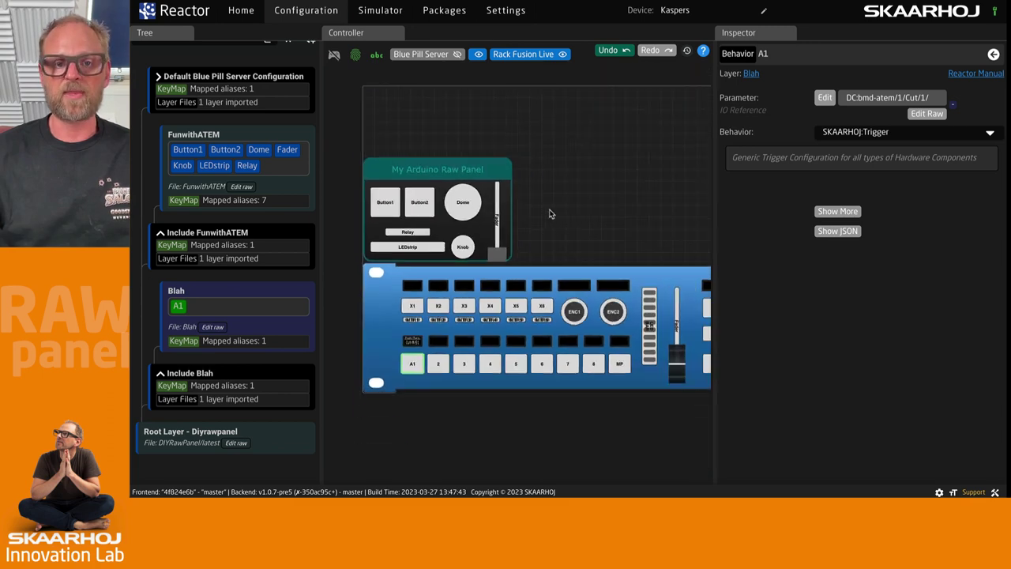
{"action": "left_click", "coordinate": [553, 219]}
{"action": "scroll", "coordinate": [504, 230], "scroll_direction": "up", "scroll_amount": 5}
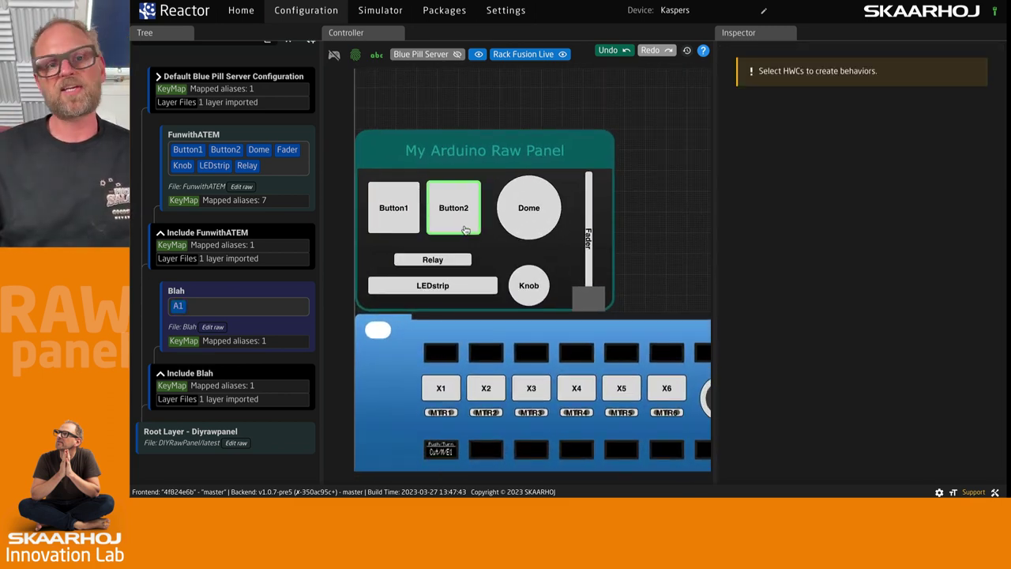
Switch to the SKAARHOJ GitHub page and open the full SKAARHOJ_RawPanel_V2.pdf from the Support repository's Manuals/SKAARHOJ folder
{"action": "key", "text": "super+Tab"}
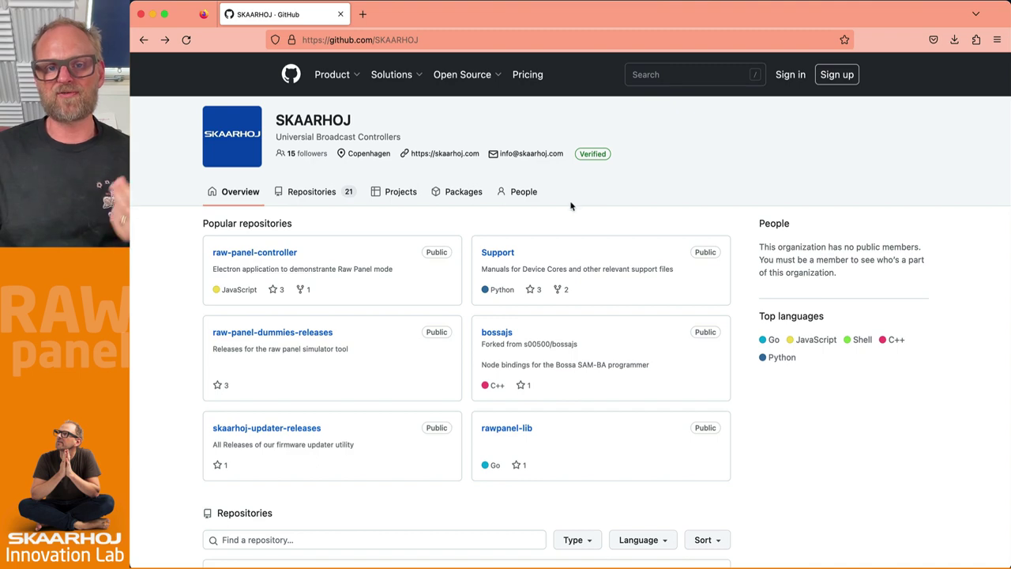
{"action": "left_click", "coordinate": [500, 253]}
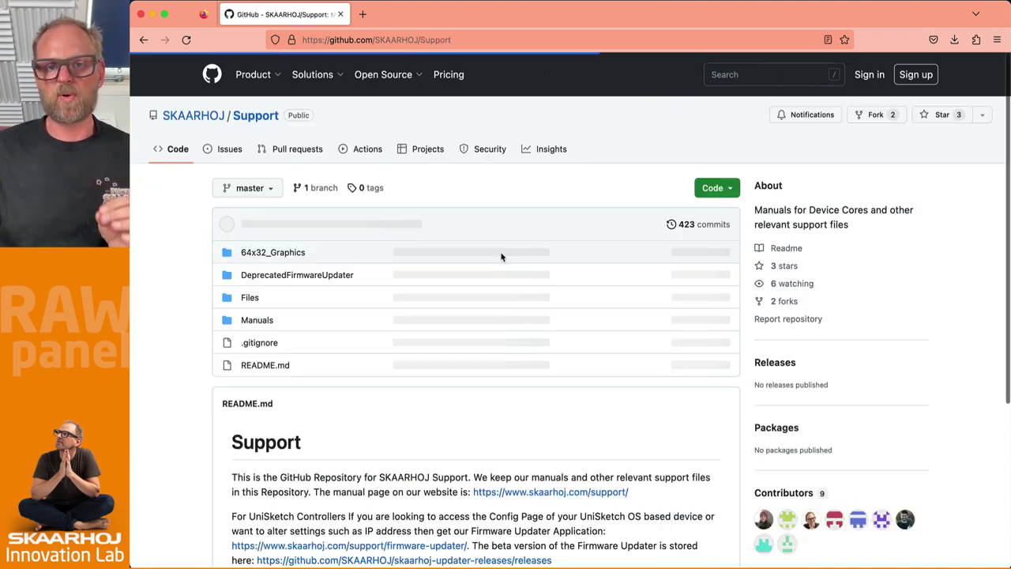
{"action": "left_click", "coordinate": [261, 325]}
{"action": "left_click", "coordinate": [264, 366]}
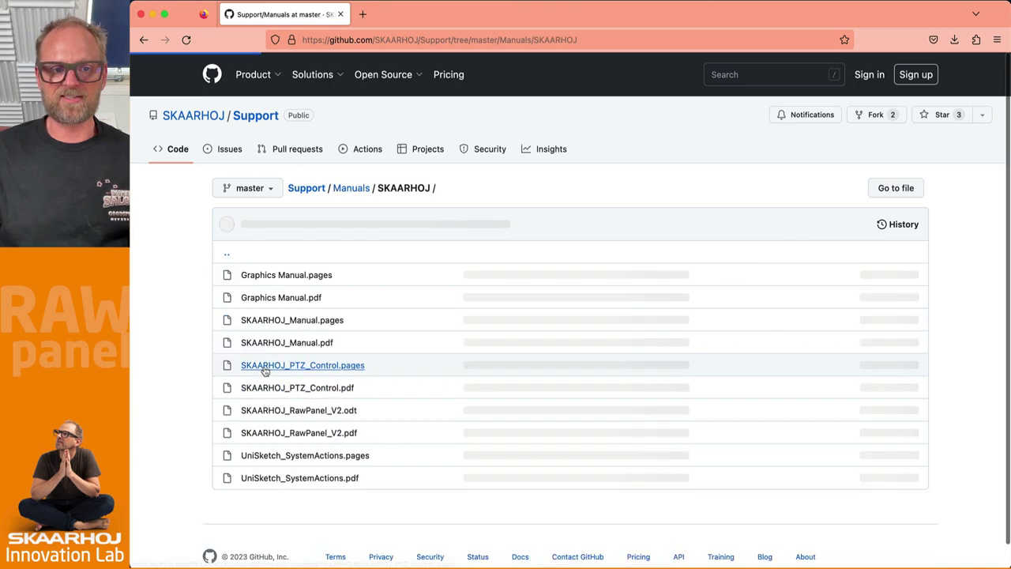
{"action": "left_click", "coordinate": [320, 434]}
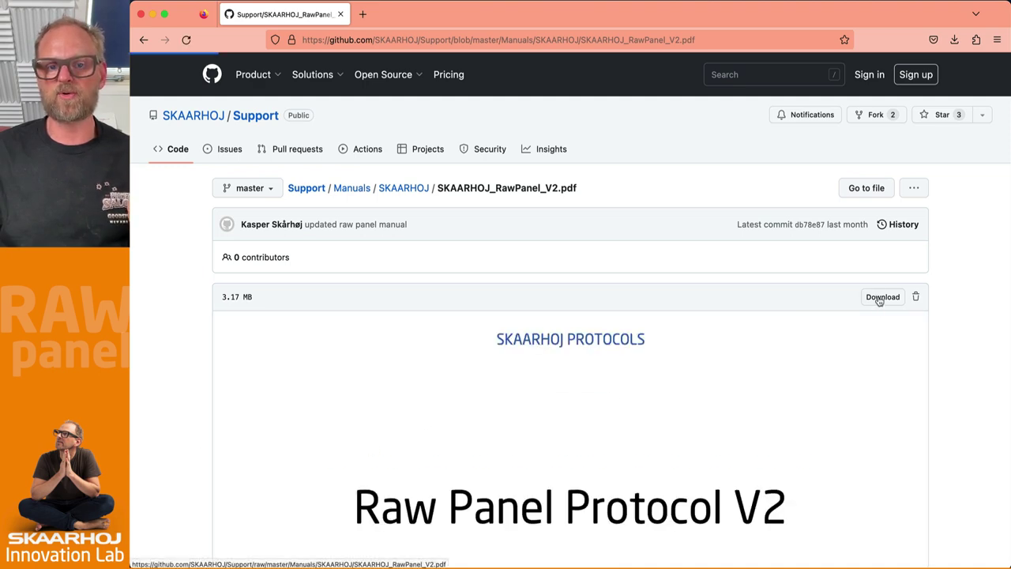
{"action": "left_click", "coordinate": [881, 297]}
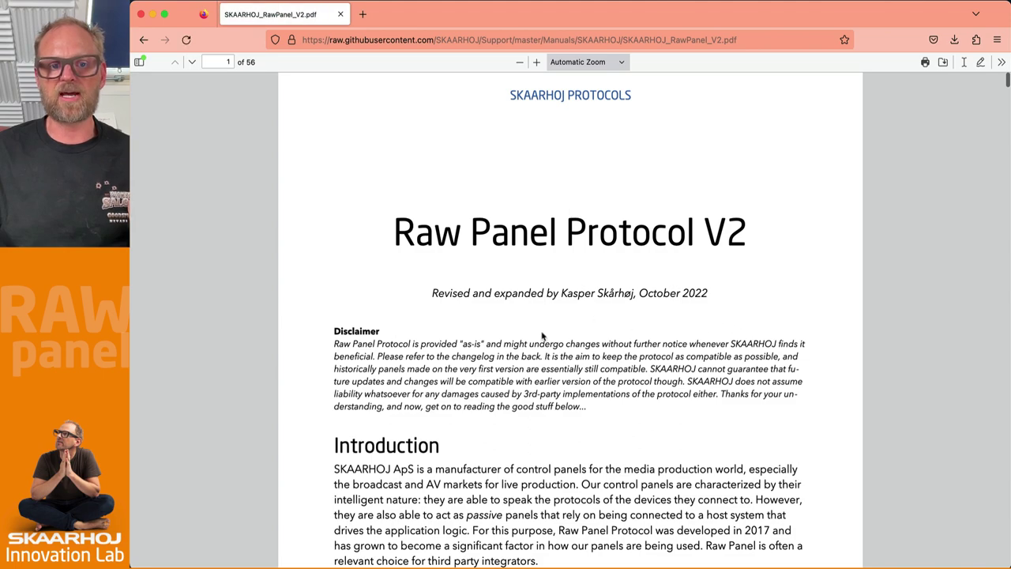
Read the manual's examples of ASCII messages exchanged between a panel and a host system
{"action": "scroll", "coordinate": [544, 340], "scroll_direction": "down", "scroll_amount": 15}
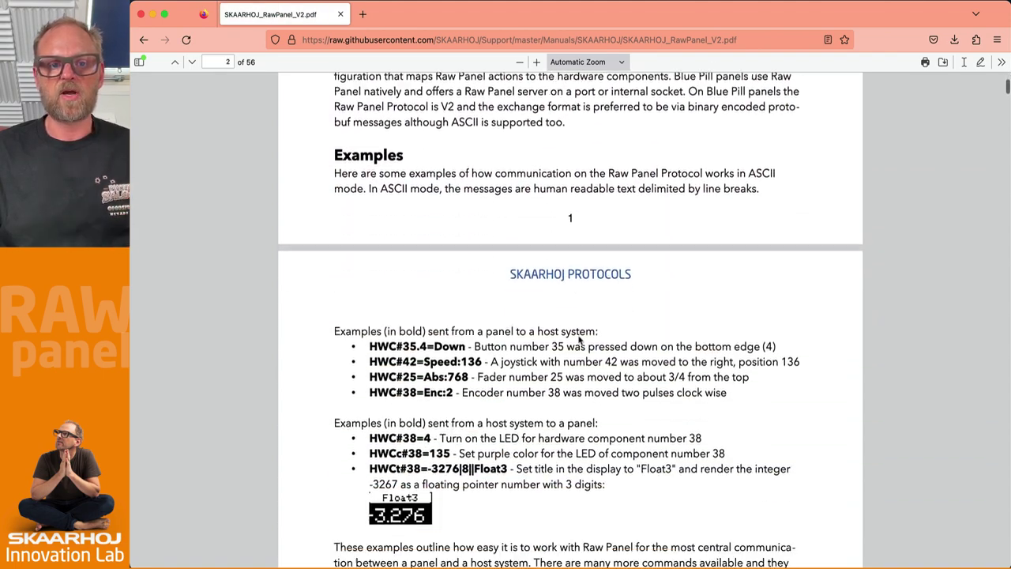
{"action": "scroll", "coordinate": [588, 332], "scroll_direction": "down", "scroll_amount": 4}
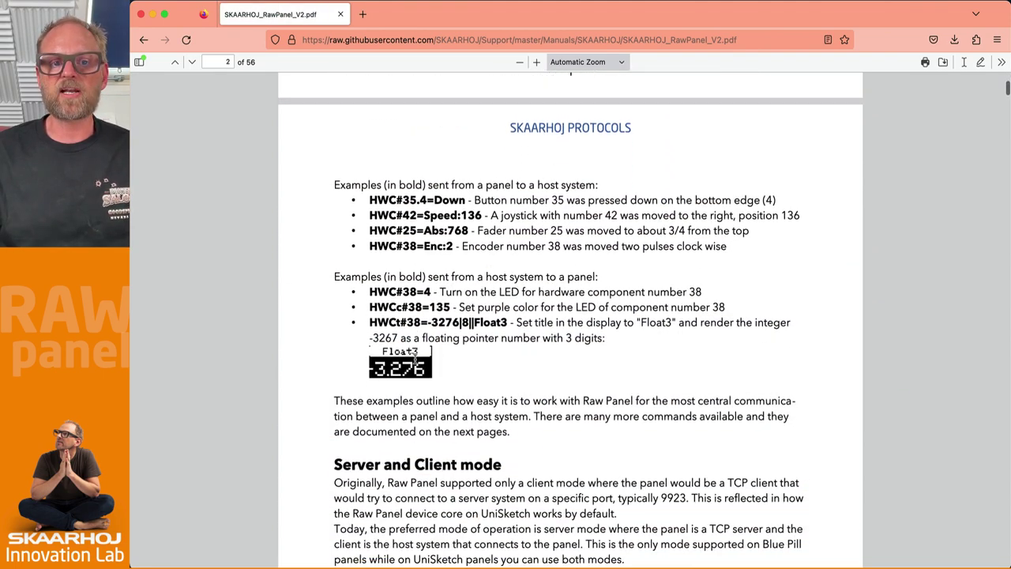
{"action": "scroll", "coordinate": [416, 361], "scroll_direction": "down", "scroll_amount": 1}
{"action": "left_click_drag", "start_coordinate": [376, 187], "coordinate": [474, 316]}
{"action": "scroll", "coordinate": [528, 345], "scroll_direction": "down", "scroll_amount": 2}
{"action": "left_click", "coordinate": [528, 345]}
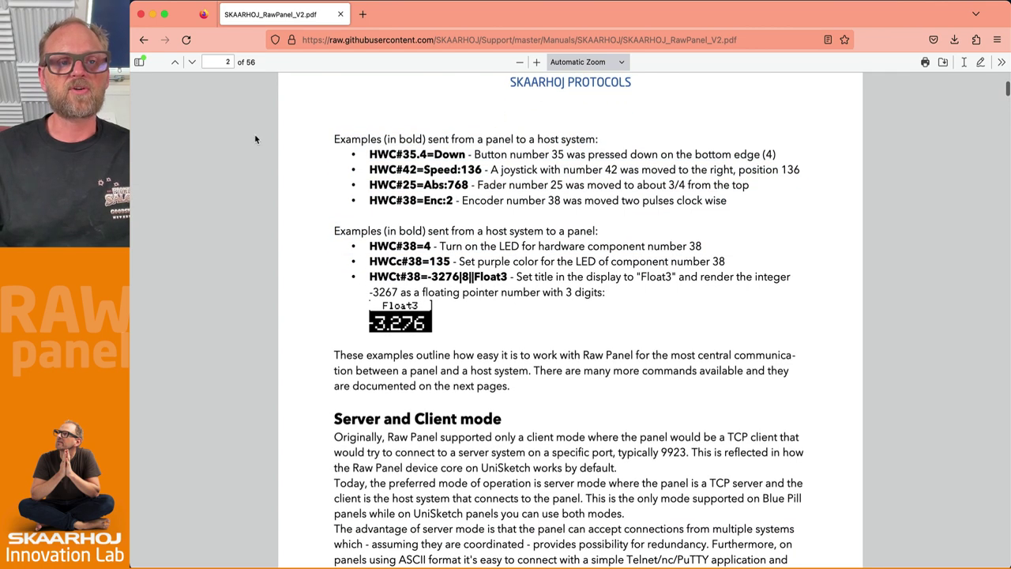
Open the Raw Panel V2 PDF in a separate browser tab and return to its GitHub file page
{"action": "left_click", "coordinate": [144, 42]}
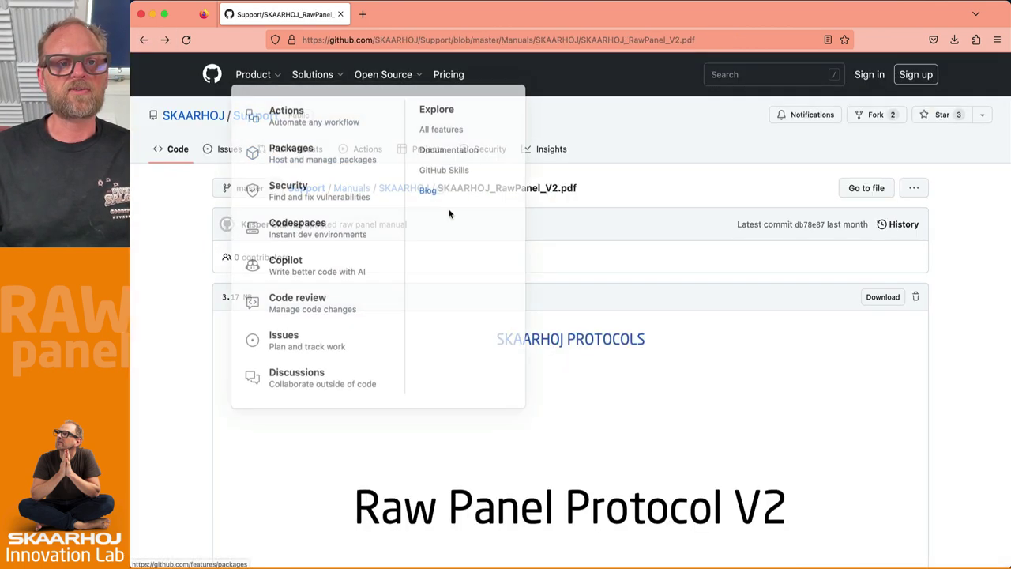
{"action": "left_click", "coordinate": [880, 298]}
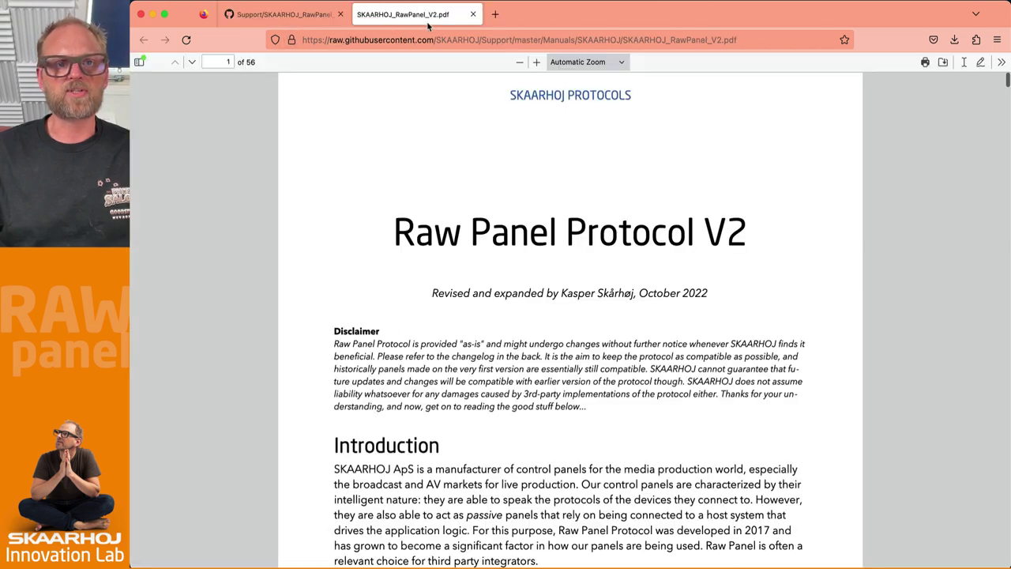
{"action": "left_click", "coordinate": [403, 14]}
{"action": "left_click", "coordinate": [285, 14]}
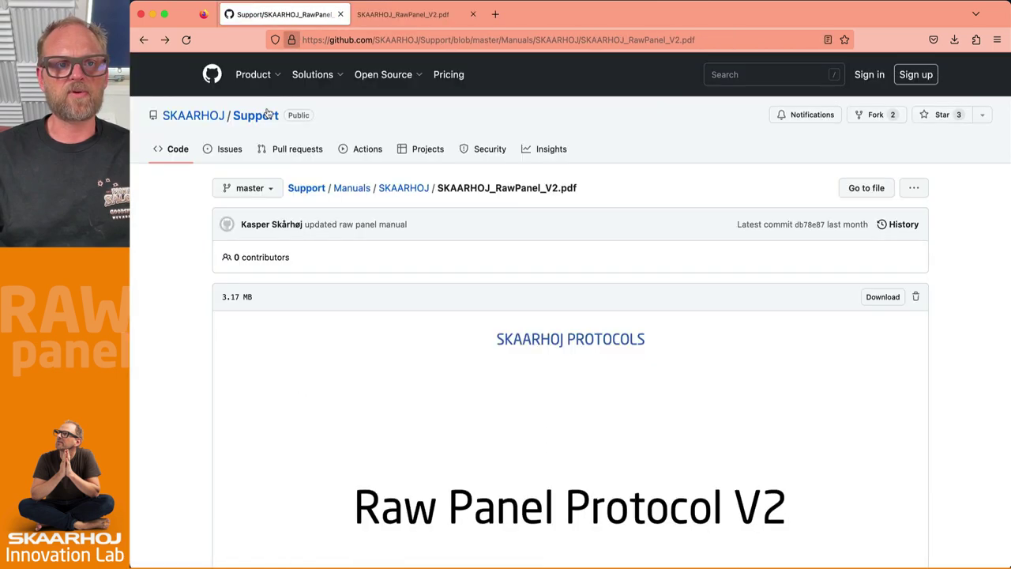
Open the Files/DIY/ArduinoRawPanel folder in SKAARHOJ's Support repository
{"action": "left_click", "coordinate": [193, 115]}
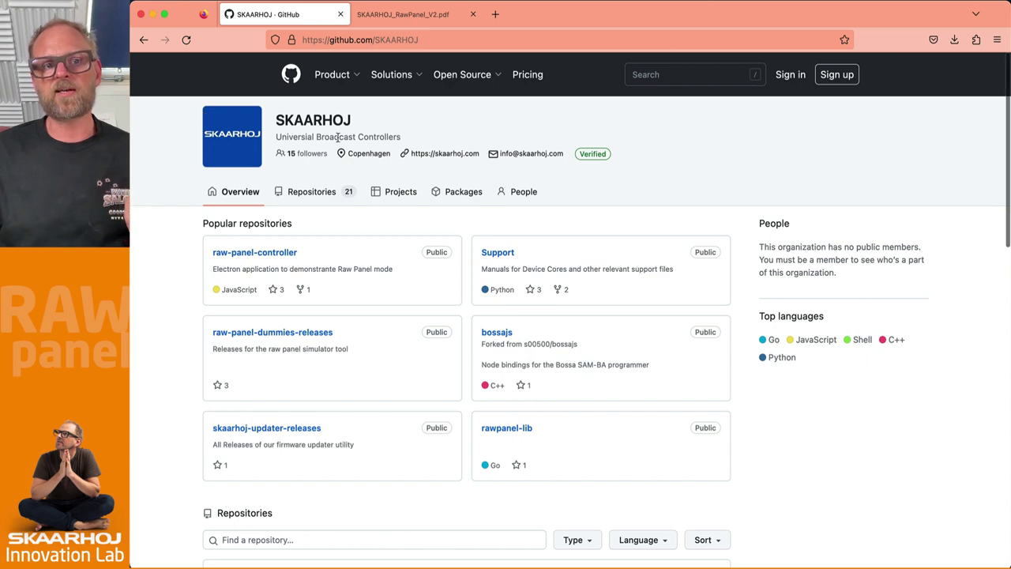
{"action": "left_click", "coordinate": [498, 252]}
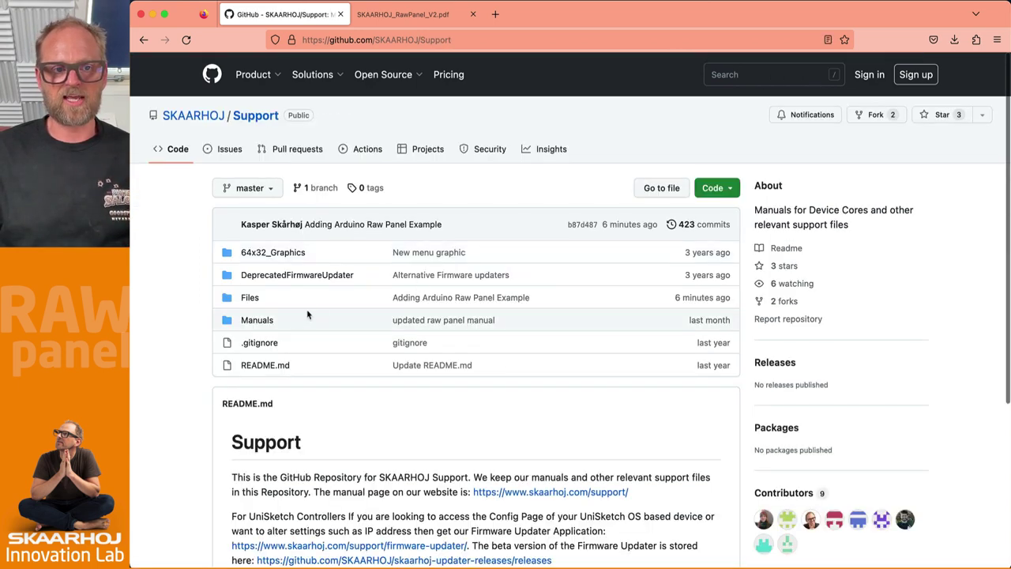
{"action": "left_click", "coordinate": [250, 297]}
{"action": "left_click", "coordinate": [269, 275]}
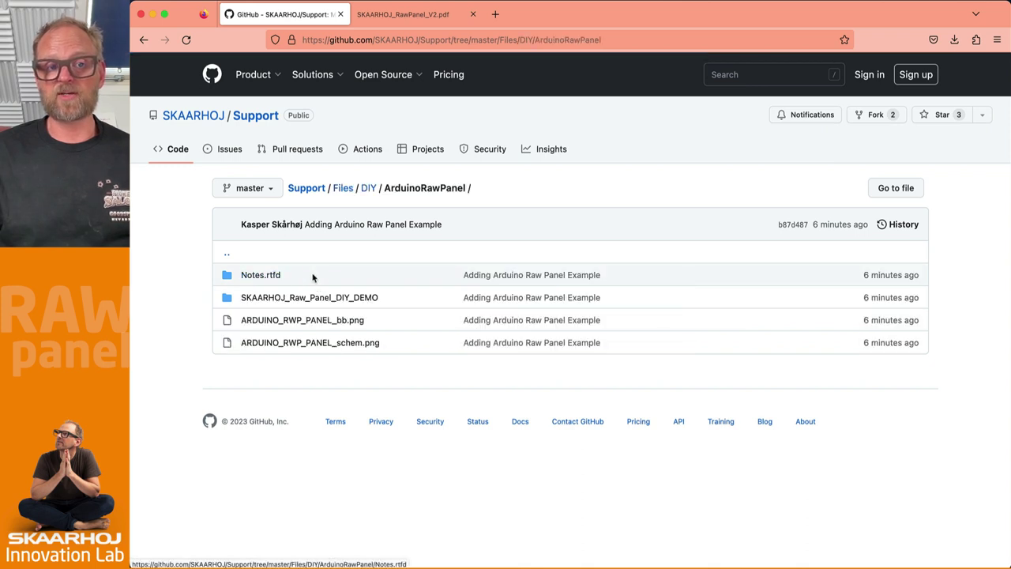
Examine the wiring of the Arduino, buttons, LEDs and relay in ARDUINO_RWP_PANEL_bb.png, then return to the ArduinoRawPanel folder
{"action": "left_click", "coordinate": [293, 323]}
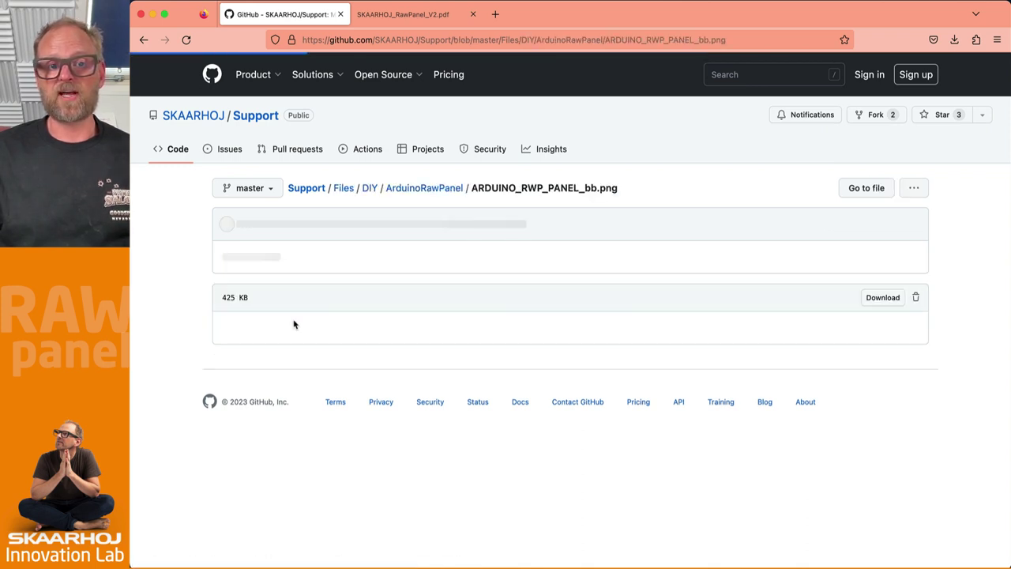
{"action": "scroll", "coordinate": [572, 355], "scroll_direction": "down", "scroll_amount": 5}
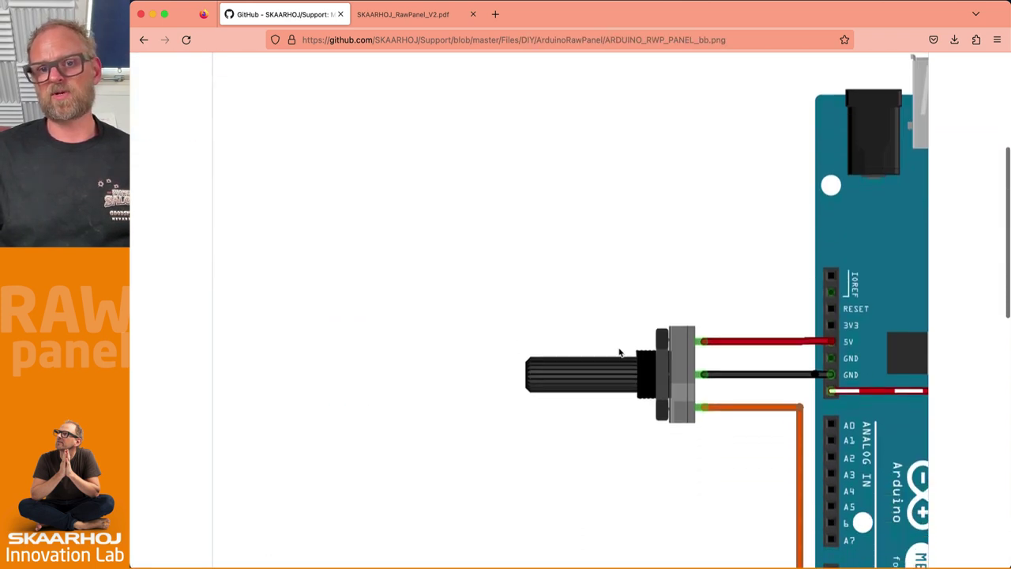
{"action": "scroll", "coordinate": [620, 353], "scroll_direction": "right", "scroll_amount": 5}
{"action": "scroll", "coordinate": [499, 316], "scroll_direction": "down", "scroll_amount": 10}
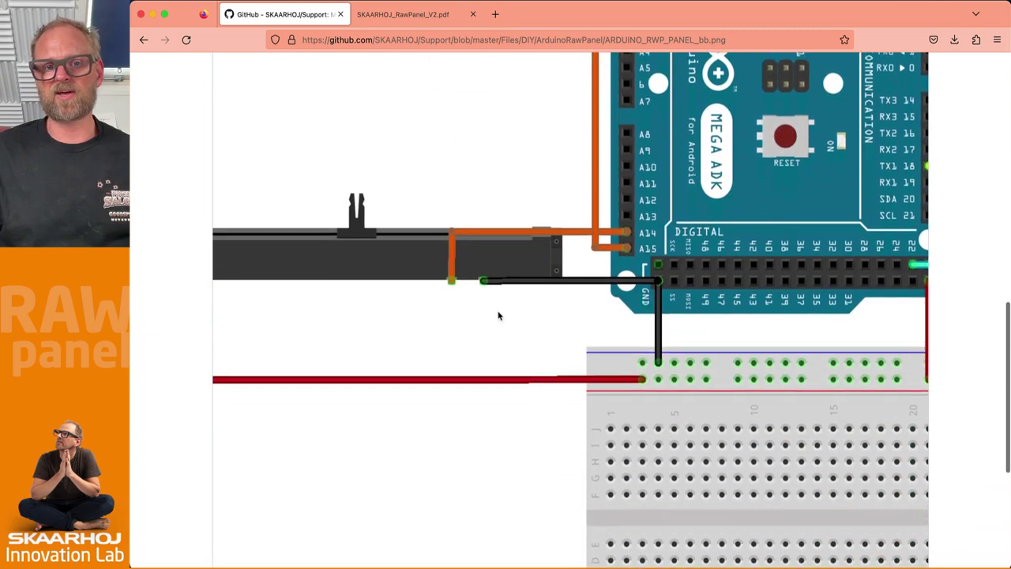
{"action": "scroll", "coordinate": [499, 316], "scroll_direction": "up", "scroll_amount": 2}
{"action": "scroll", "coordinate": [499, 316], "scroll_direction": "down", "scroll_amount": 10}
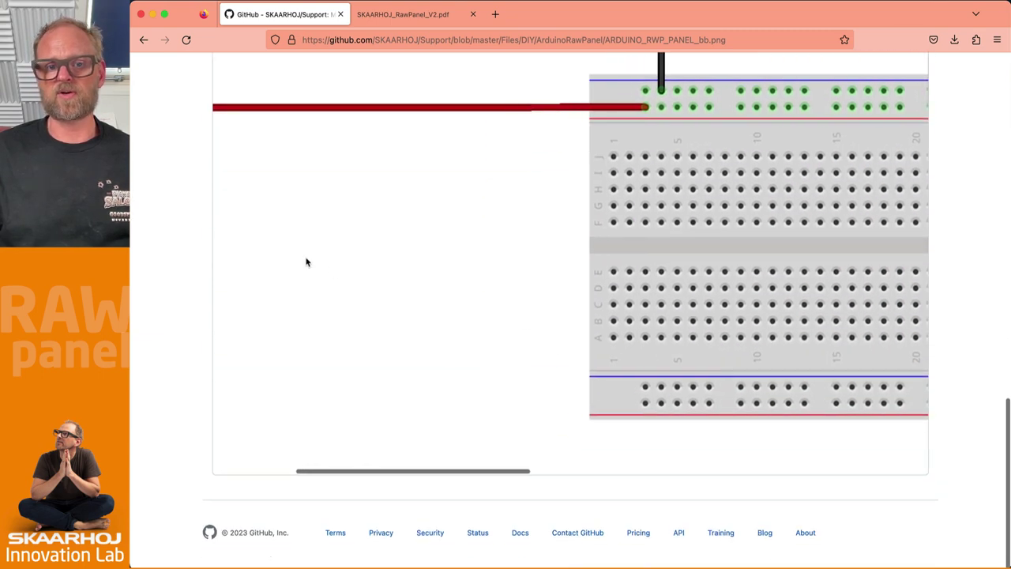
{"action": "scroll", "coordinate": [271, 263], "scroll_direction": "right", "scroll_amount": 10}
{"action": "scroll", "coordinate": [271, 263], "scroll_direction": "up", "scroll_amount": 4}
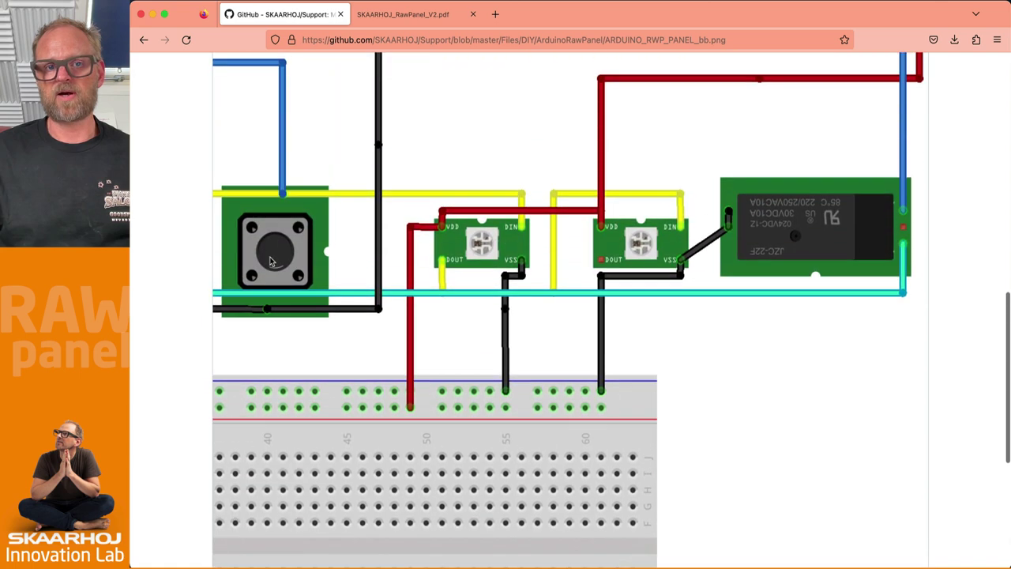
{"action": "scroll", "coordinate": [271, 263], "scroll_direction": "up", "scroll_amount": 3}
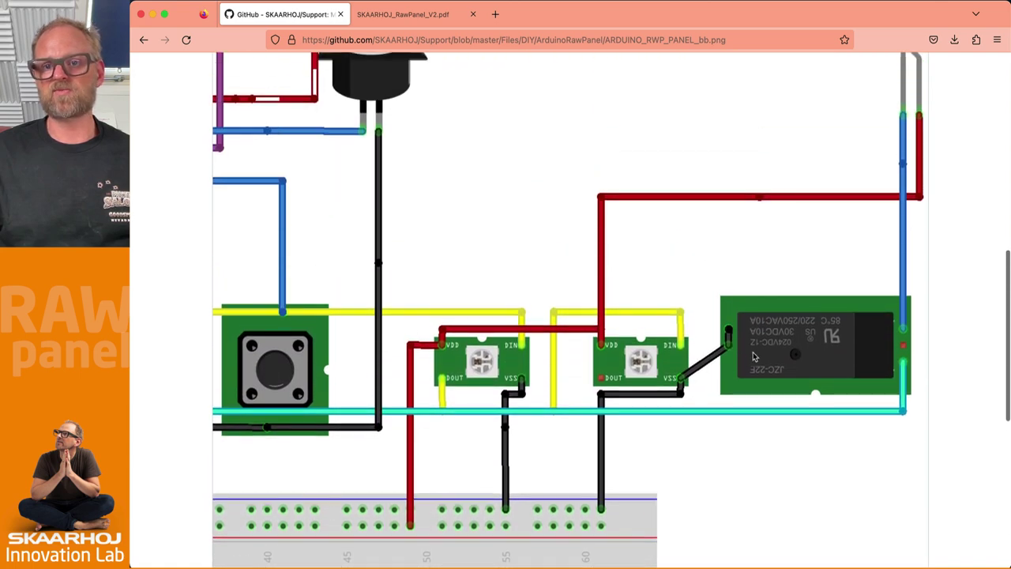
{"action": "scroll", "coordinate": [757, 357], "scroll_direction": "up", "scroll_amount": 2}
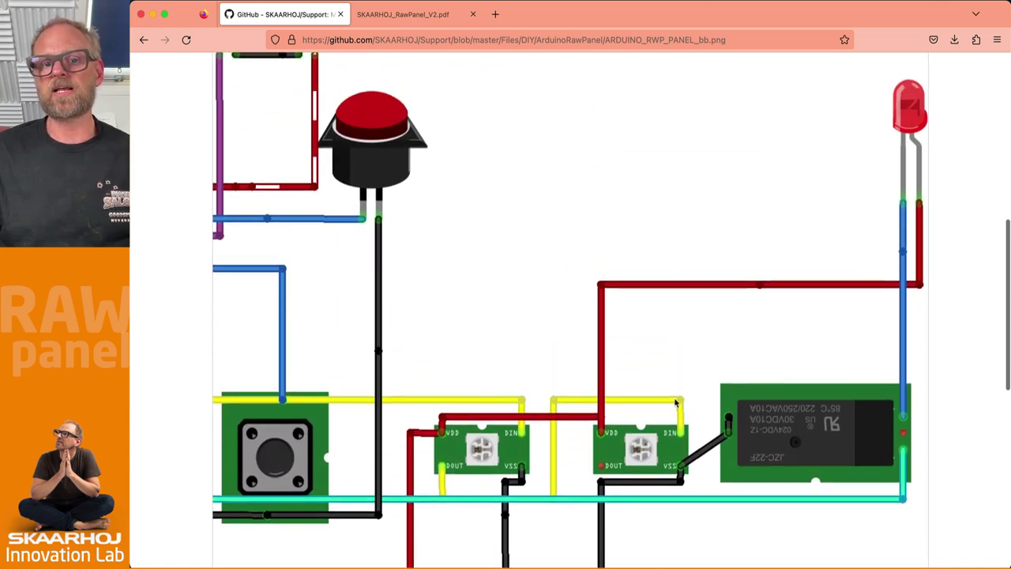
{"action": "scroll", "coordinate": [363, 146], "scroll_direction": "up", "scroll_amount": 2}
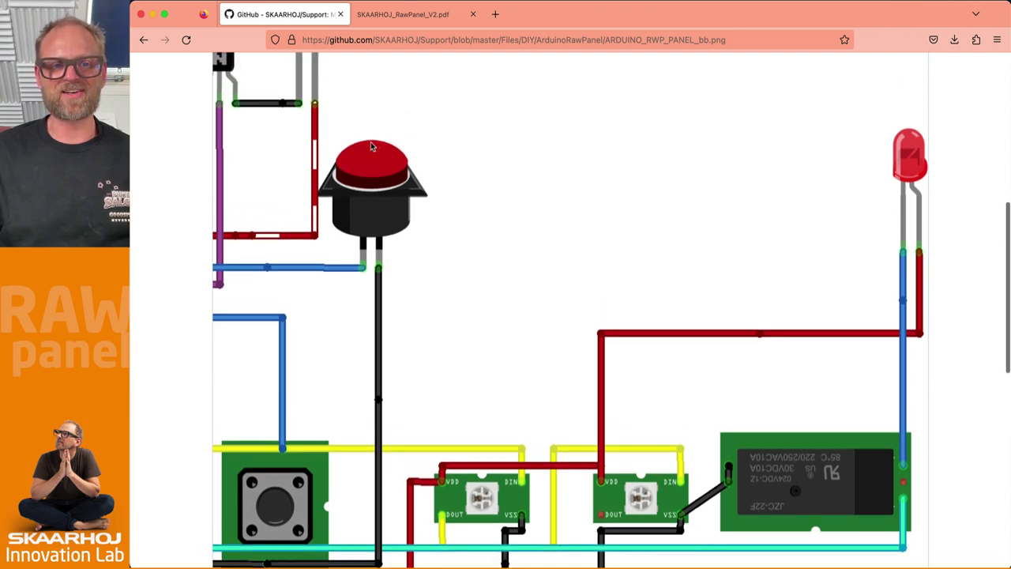
{"action": "scroll", "coordinate": [376, 146], "scroll_direction": "left", "scroll_amount": 5}
{"action": "scroll", "coordinate": [376, 146], "scroll_direction": "left", "scroll_amount": 2}
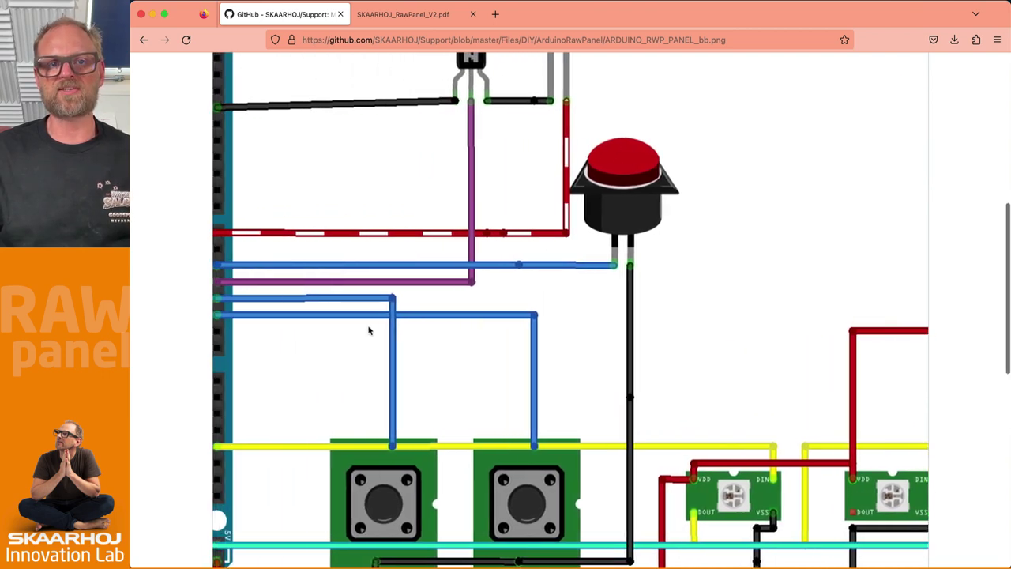
{"action": "scroll", "coordinate": [369, 411], "scroll_direction": "up", "scroll_amount": 5}
{"action": "left_click", "coordinate": [145, 41]}
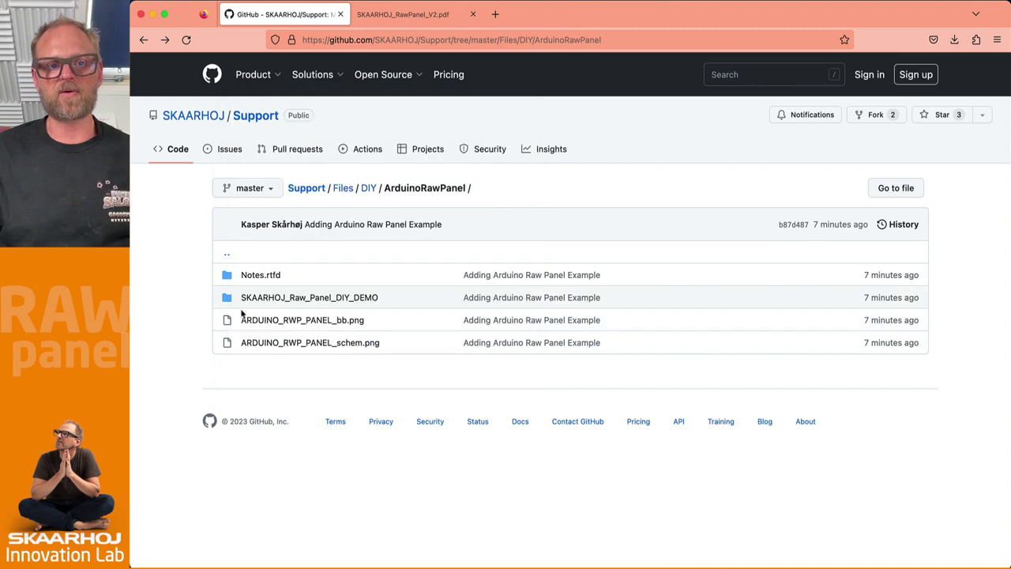
View the circuit schematic in ARDUINO_RWP_PANEL_schem.png and return to the ArduinoRawPanel folder
{"action": "left_click", "coordinate": [318, 343]}
{"action": "scroll", "coordinate": [616, 380], "scroll_direction": "down", "scroll_amount": 5}
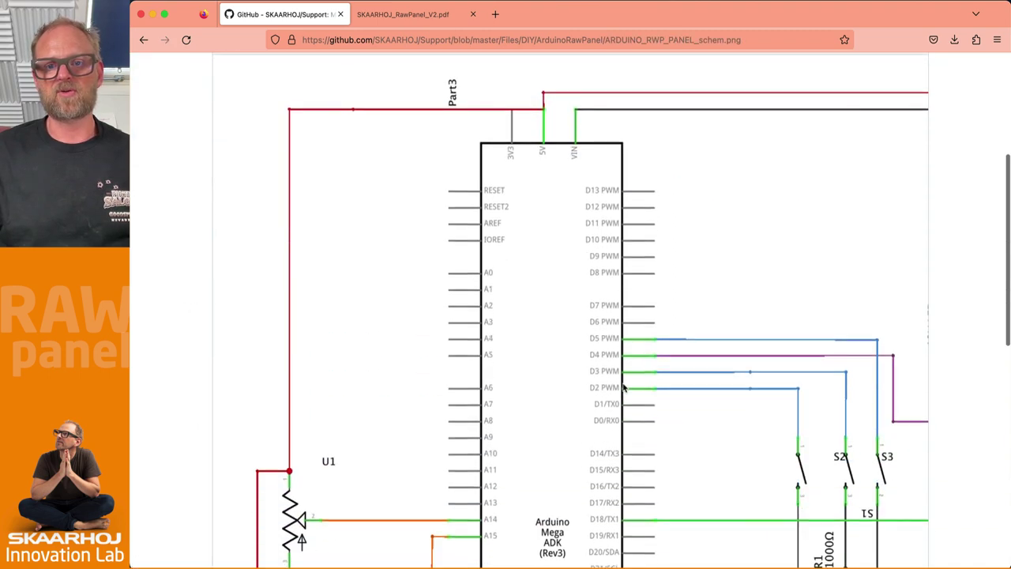
{"action": "scroll", "coordinate": [406, 330], "scroll_direction": "up", "scroll_amount": 5}
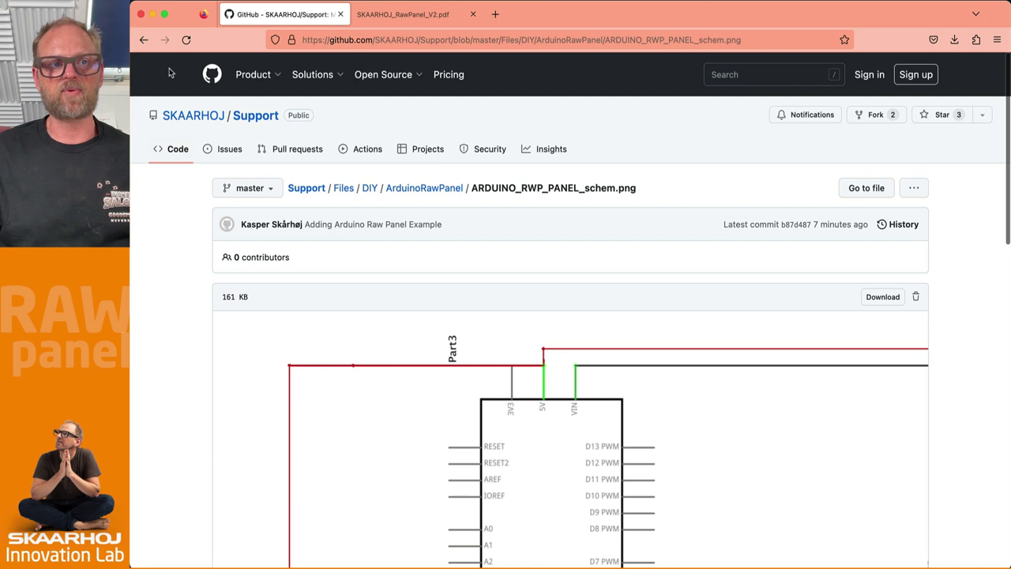
{"action": "left_click", "coordinate": [143, 41]}
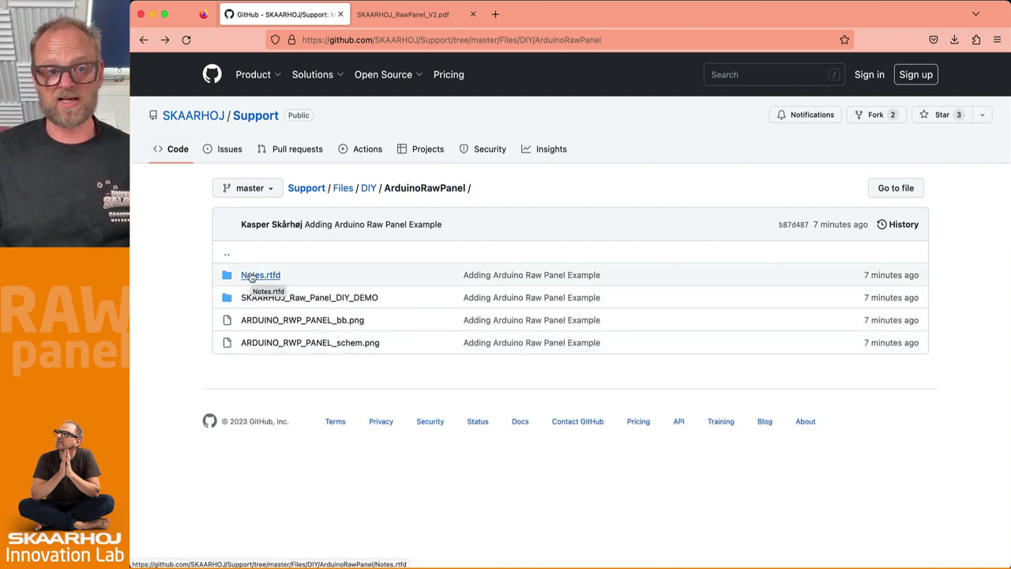
Open the SKAARHOJ_Raw_Panel_DIY_DEMO folder, view its sketch in the Arduino IDE, and return to GitHub in Firefox
{"action": "left_click", "coordinate": [273, 298]}
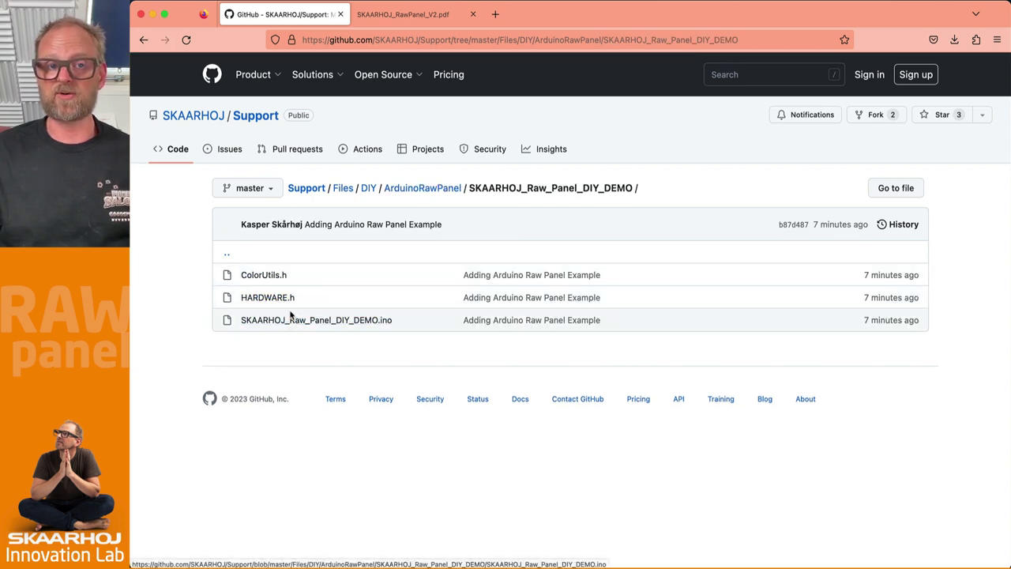
{"action": "key", "text": "super+Tab"}
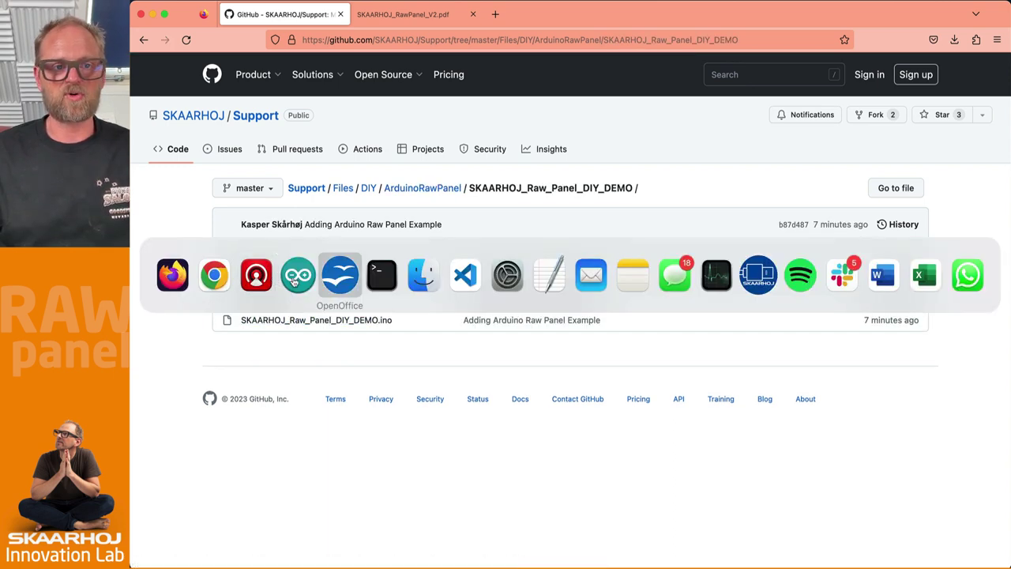
{"action": "left_click", "coordinate": [316, 276]}
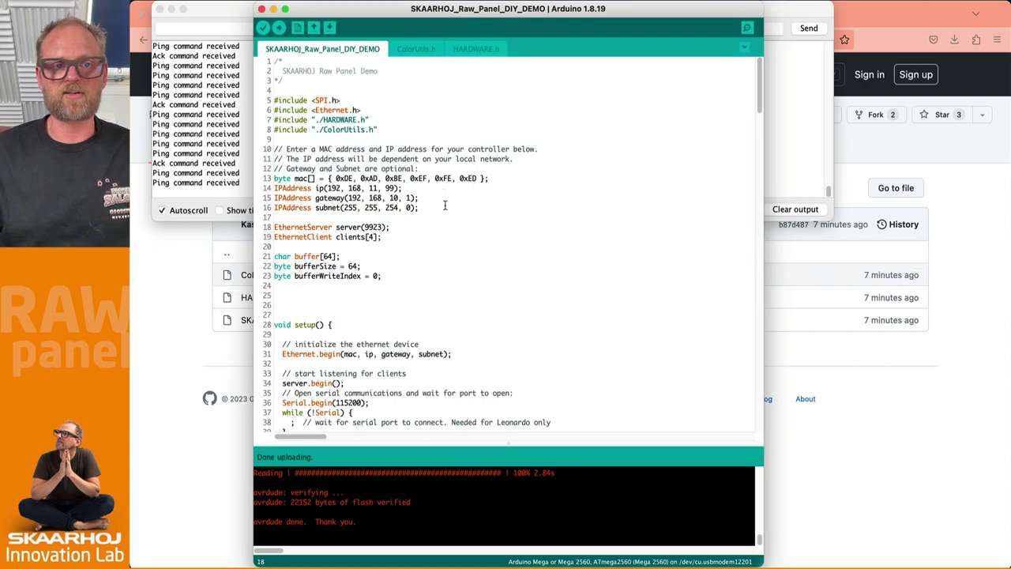
{"action": "key", "text": "super+Tab"}
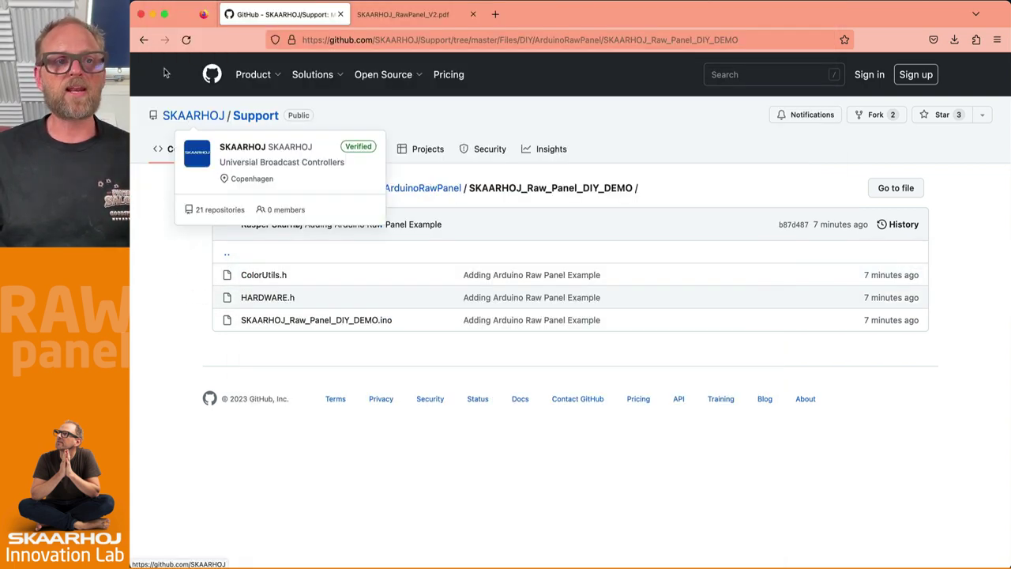
Go back from the demo folder through the Support repository to SKAARHOJ's GitHub organization page
{"action": "left_click", "coordinate": [143, 40]}
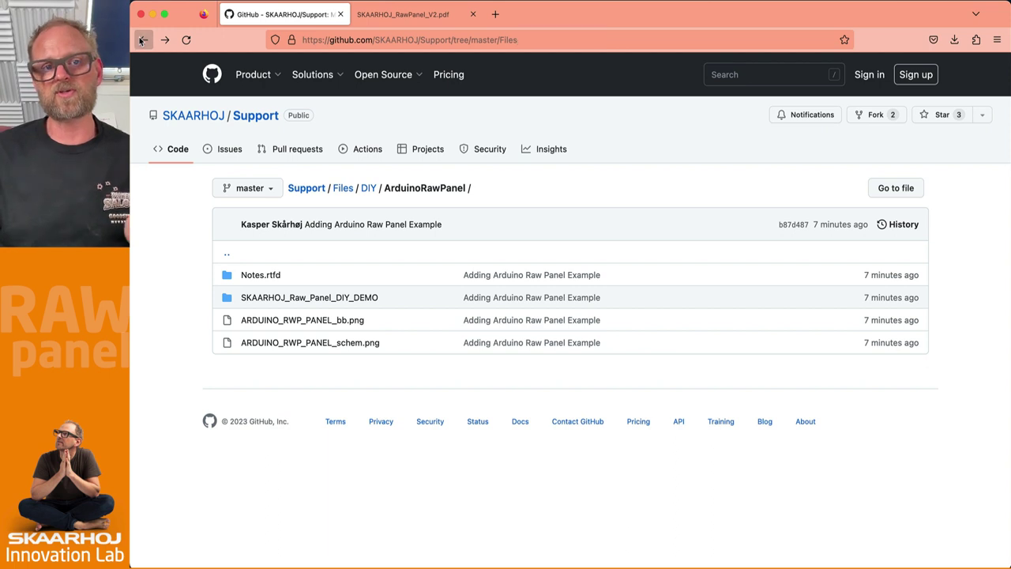
{"action": "left_click", "coordinate": [143, 40]}
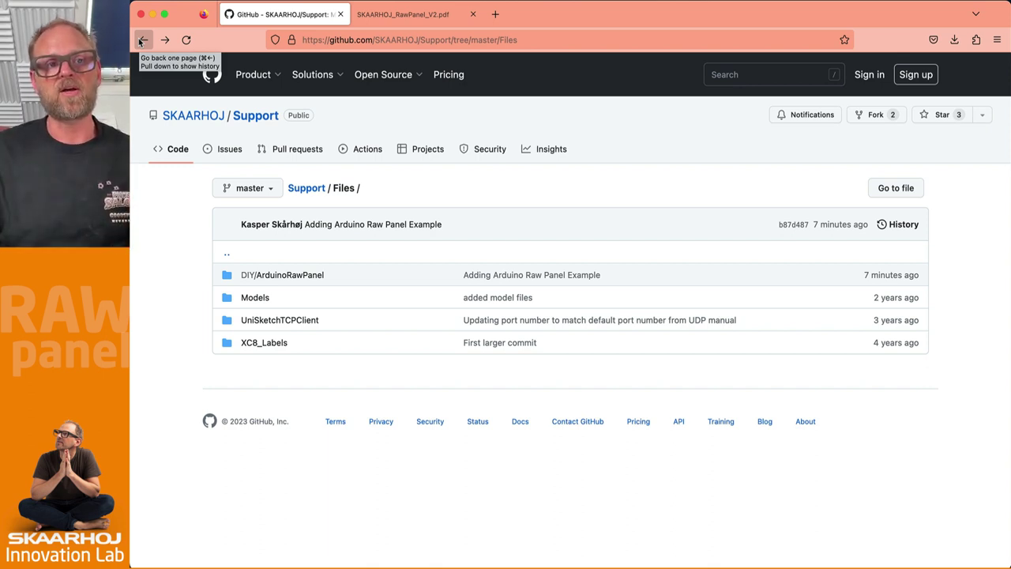
{"action": "left_click", "coordinate": [143, 40]}
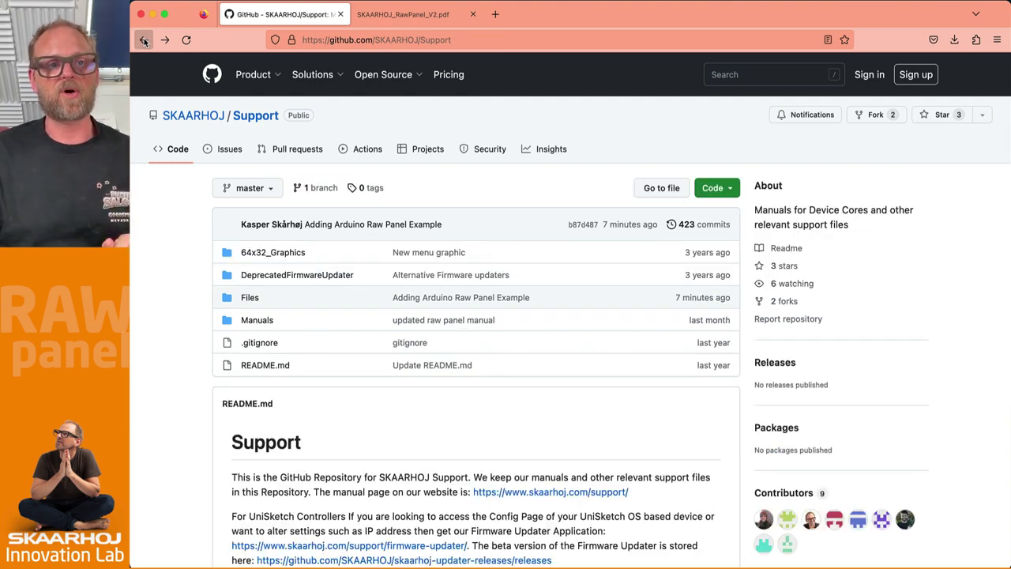
{"action": "left_click", "coordinate": [143, 40]}
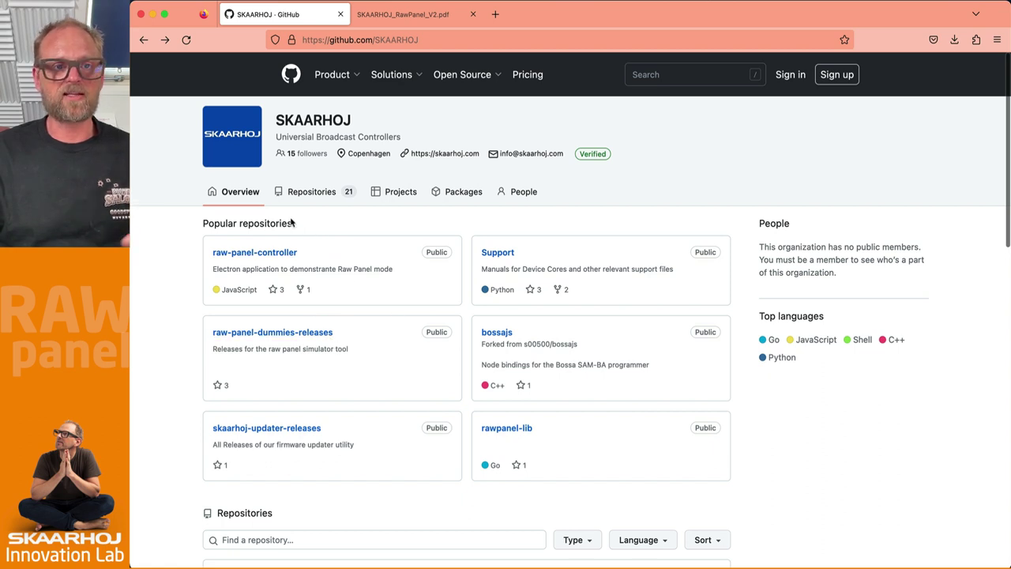
Search SKAARHOJ's full repository list for "raw pan"
{"action": "left_click", "coordinate": [310, 192]}
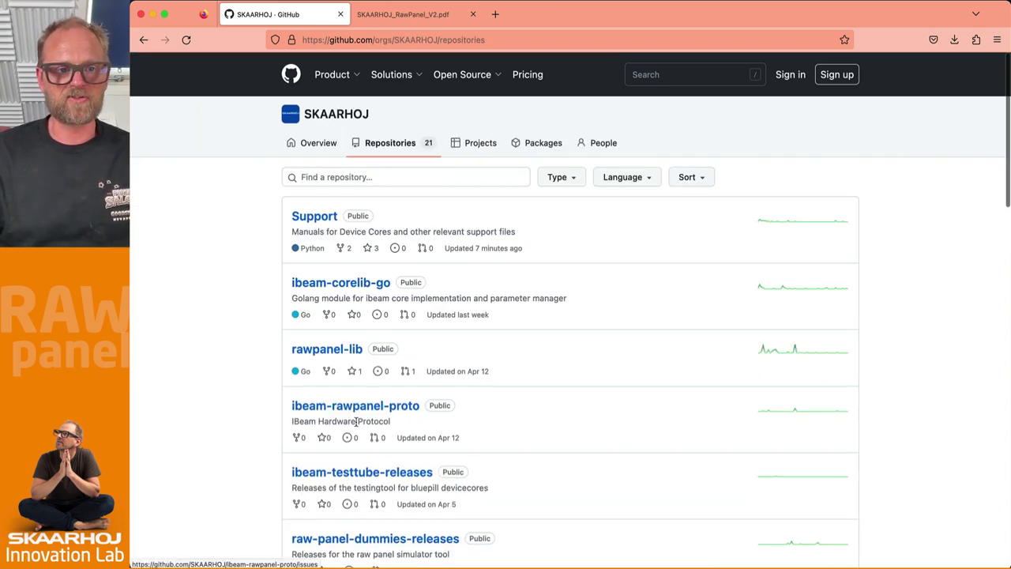
{"action": "left_click", "coordinate": [353, 178]}
{"action": "type", "text": "raw"}
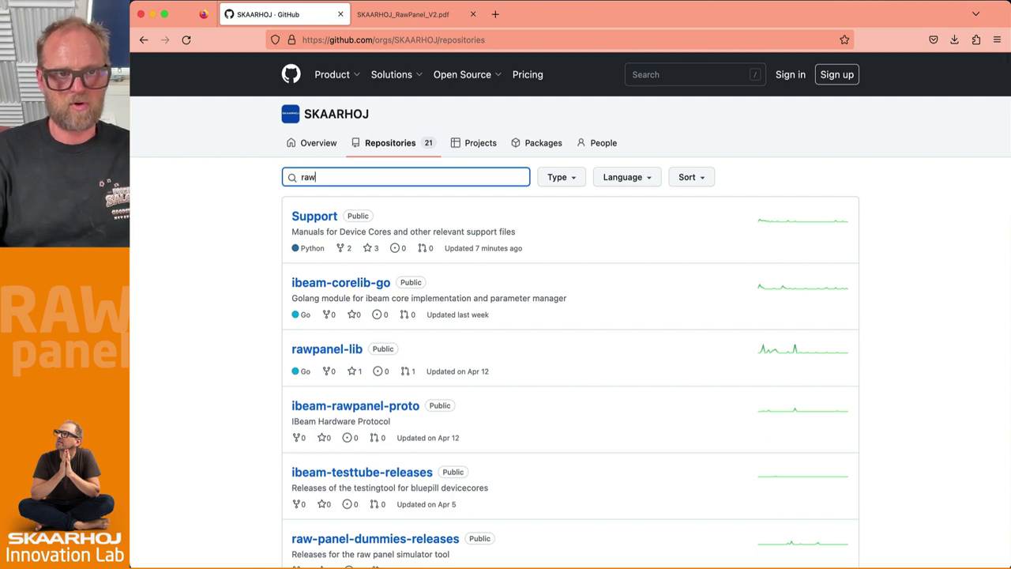
{"action": "type", "text": " a"}
{"action": "key", "text": "BackSpace"}
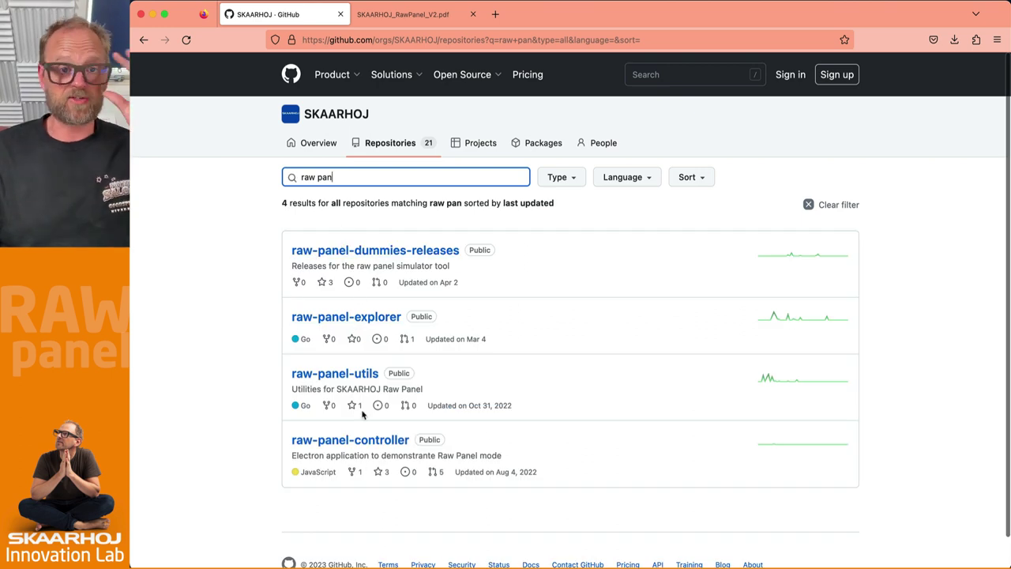
Open the raw-panel-explorer repository's releases and view the downloadable assets of v1.0.1-pre3
{"action": "left_click", "coordinate": [350, 320]}
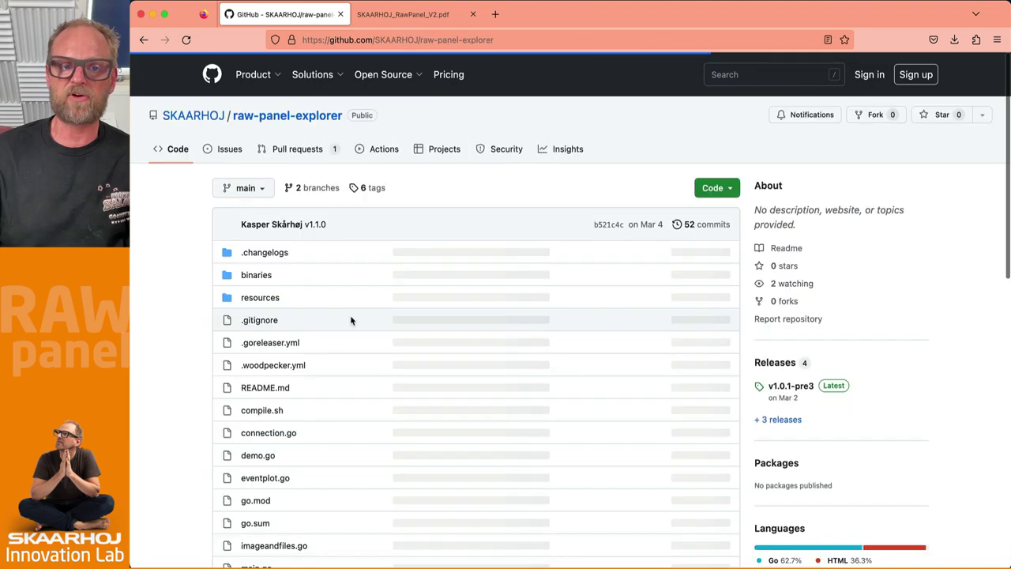
{"action": "left_click", "coordinate": [794, 421]}
{"action": "scroll", "coordinate": [533, 407], "scroll_direction": "down", "scroll_amount": 3}
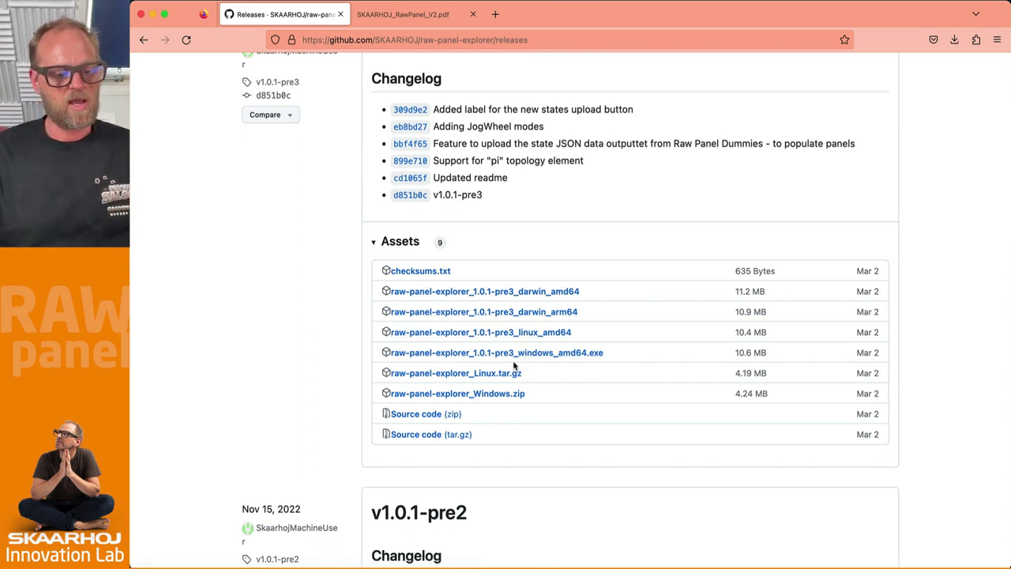
Switch from Firefox to Chrome and on to Terminal, and reposition the upper small terminal window
{"action": "key", "text": "super+Tab"}
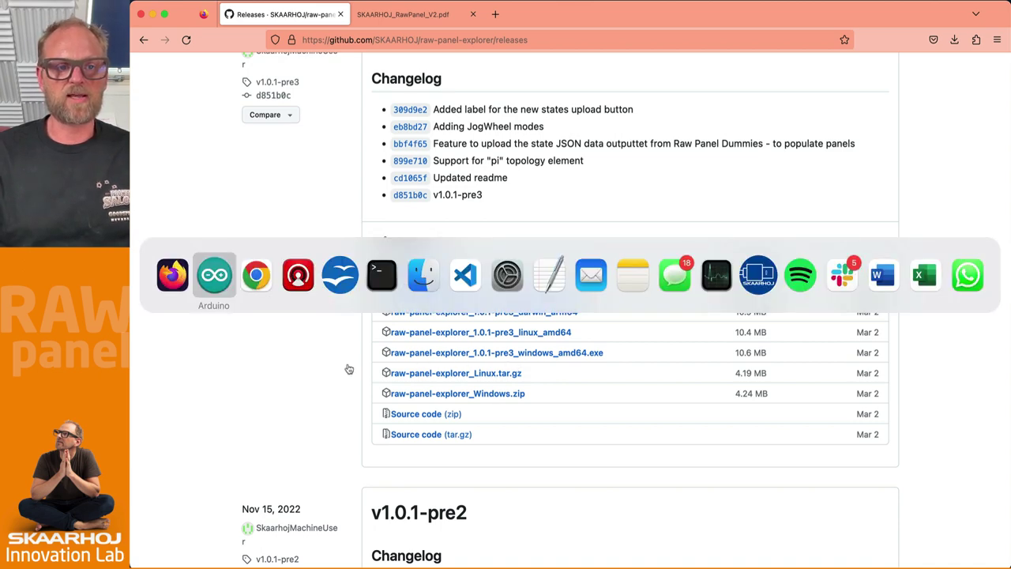
{"action": "key", "text": "super+Tab"}
{"action": "key", "text": "super+Tab"}
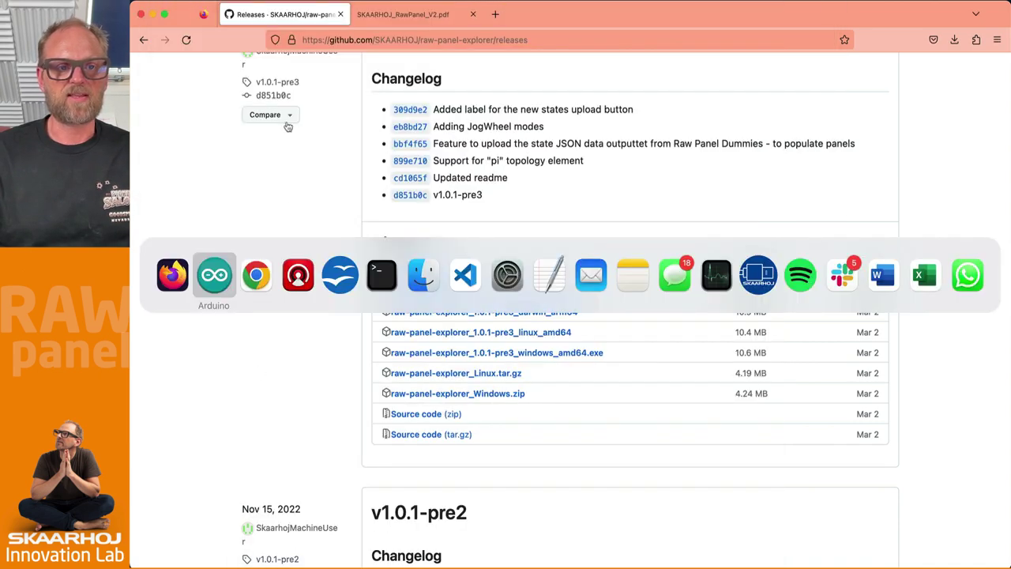
{"action": "key", "text": "super+Tab"}
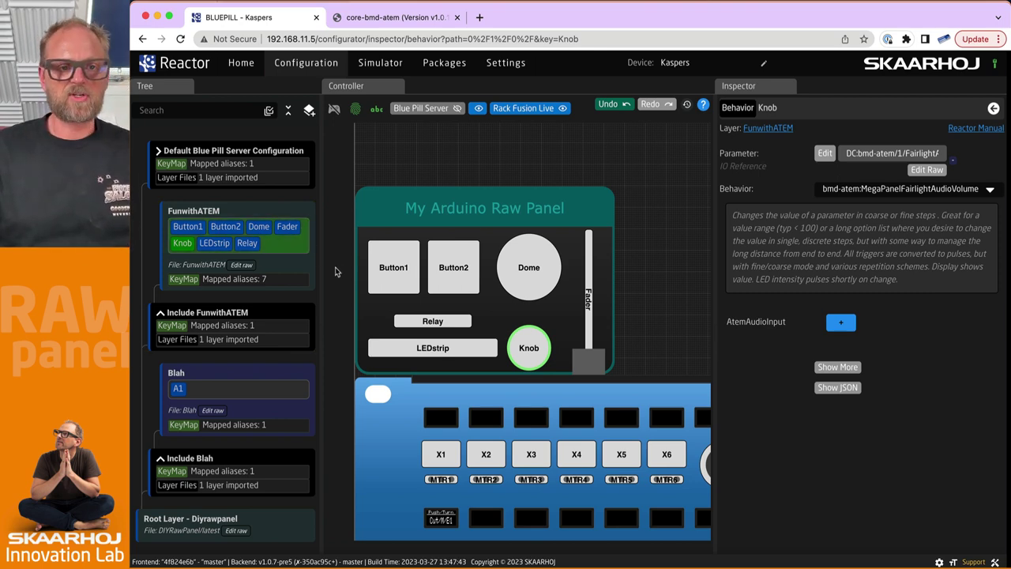
{"action": "key", "text": "super+Tab"}
{"action": "key", "text": "super+Tab"}
{"action": "key", "text": "super+Tab"}
{"action": "key", "text": "super+Tab"}
{"action": "key", "text": "super+Tab"}
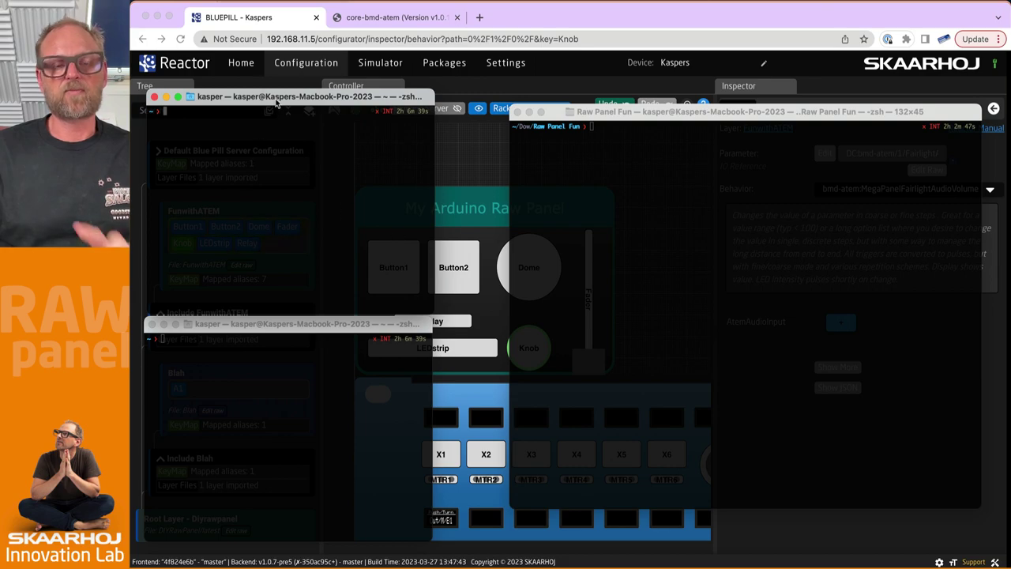
{"action": "left_click_drag", "start_coordinate": [278, 103], "coordinate": [297, 84]}
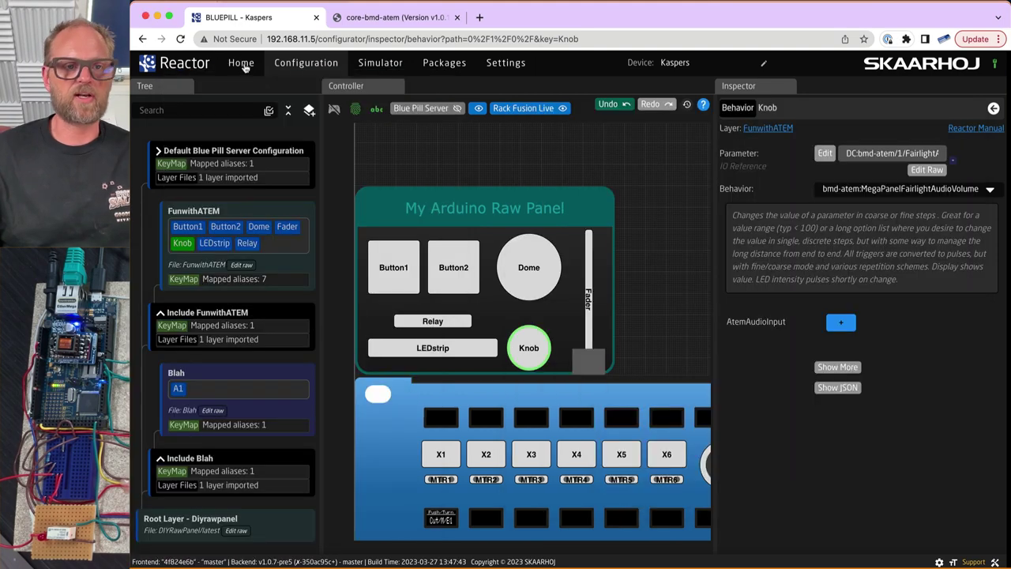
Open the settings of Panel ID 2 from Reactor's home page in Chrome and highlight its IP address constraint
{"action": "left_click", "coordinate": [241, 62]}
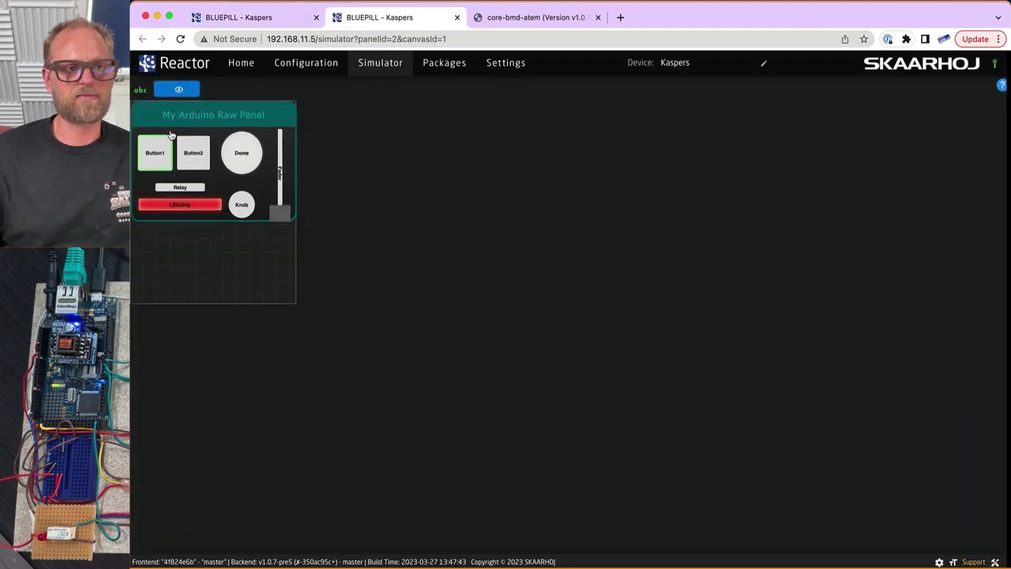
{"action": "left_click", "coordinate": [236, 64]}
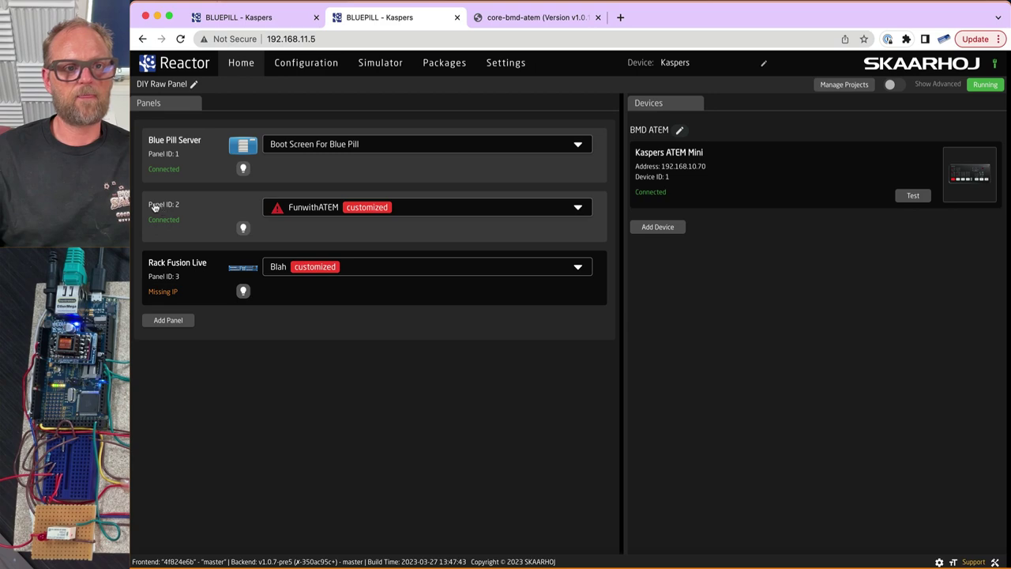
{"action": "left_click", "coordinate": [161, 204]}
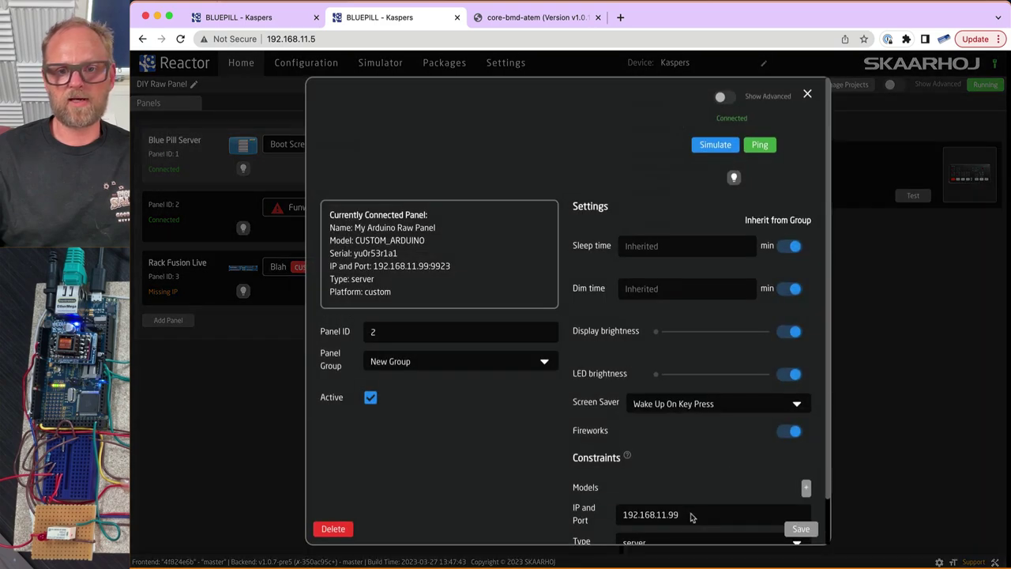
{"action": "scroll", "coordinate": [692, 516], "scroll_direction": "down", "scroll_amount": 2}
{"action": "left_click_drag", "start_coordinate": [678, 464], "coordinate": [618, 472]}
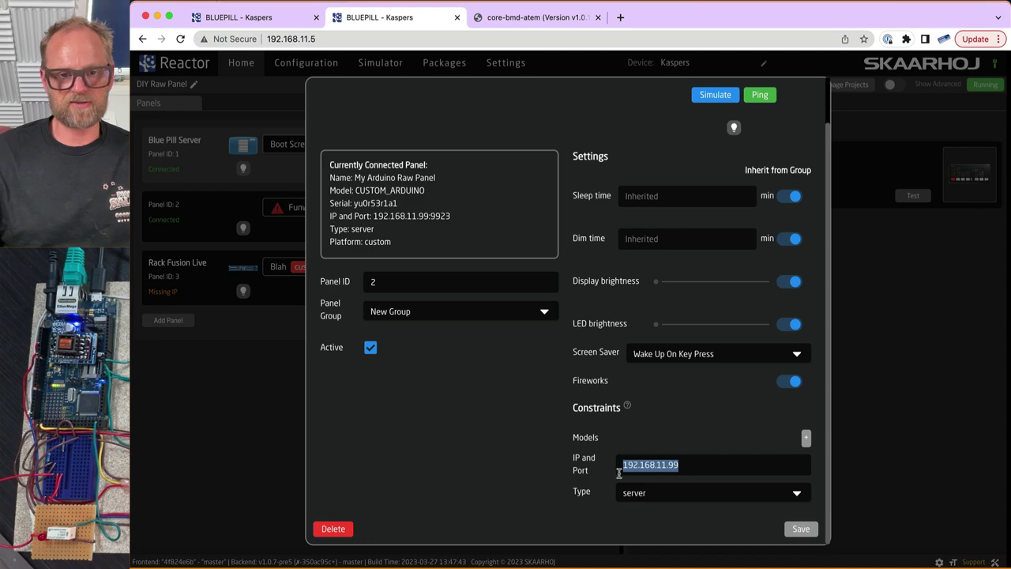
In Terminal, connect to the Arduino panel with "nc 192.168.11.99 9923" and send it the "list" command
{"action": "key", "text": "super+Tab"}
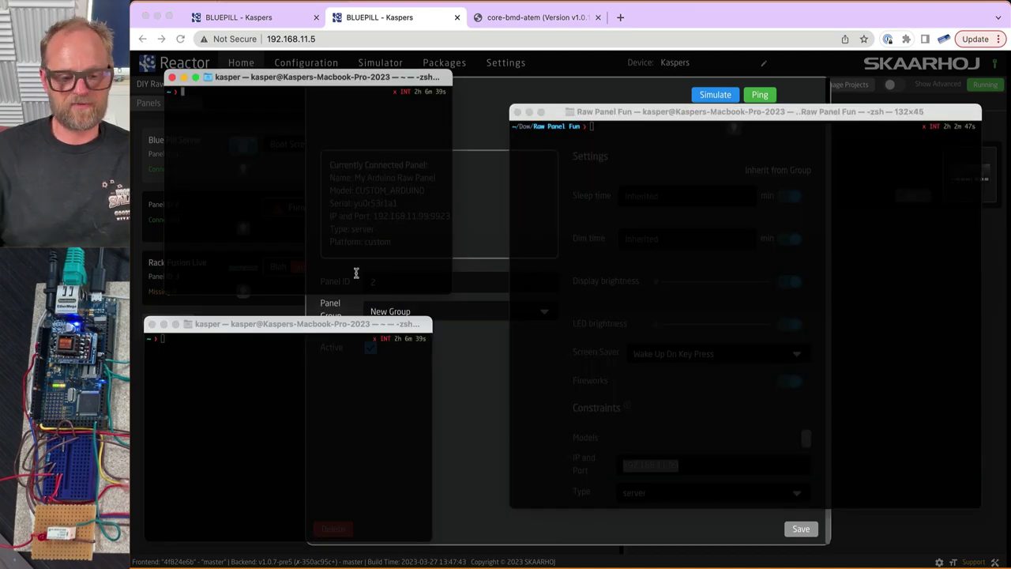
{"action": "type", "text": "nc 192.168.11.99"}
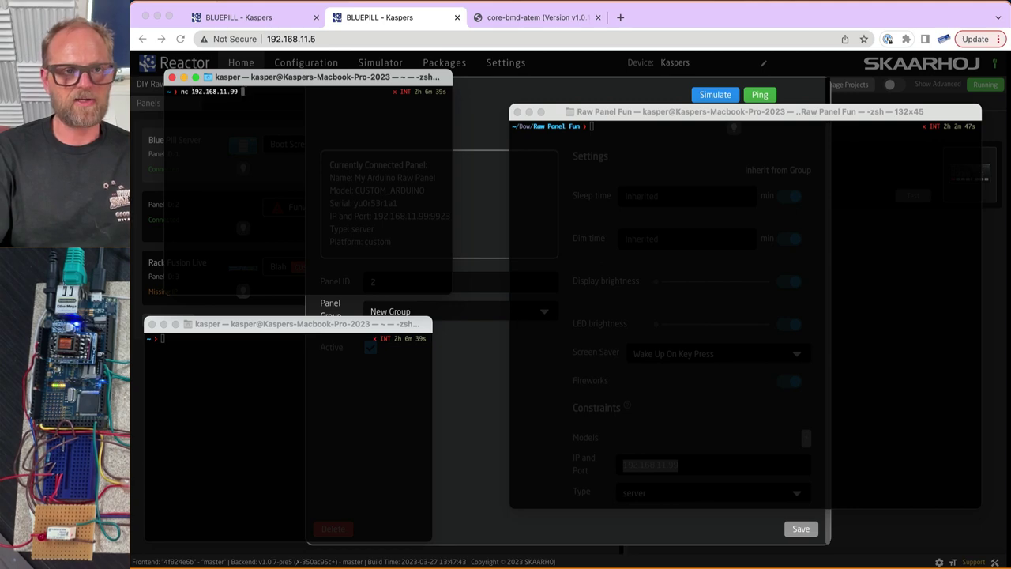
{"action": "type", "text": " 9923"}
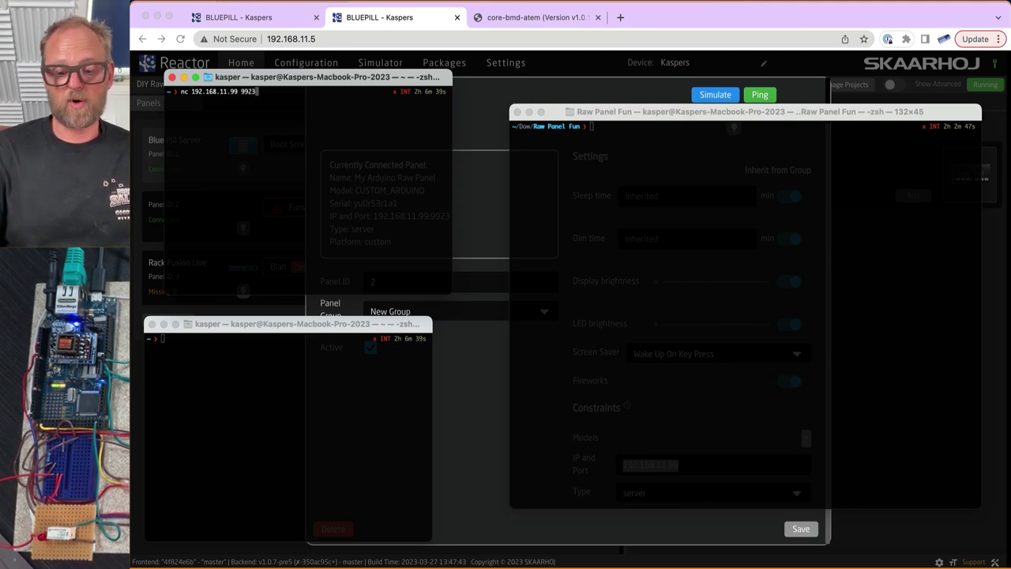
{"action": "key", "text": "Return"}
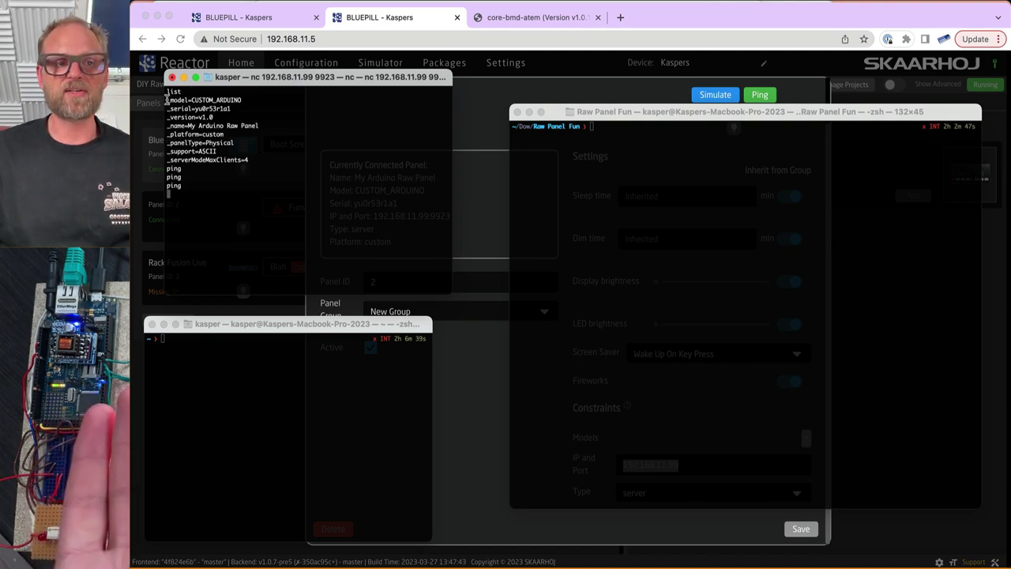
Examine the panel's reply, highlighting the model, serial, panel type and maximum client count entries
{"action": "left_click_drag", "start_coordinate": [169, 100], "coordinate": [244, 98]}
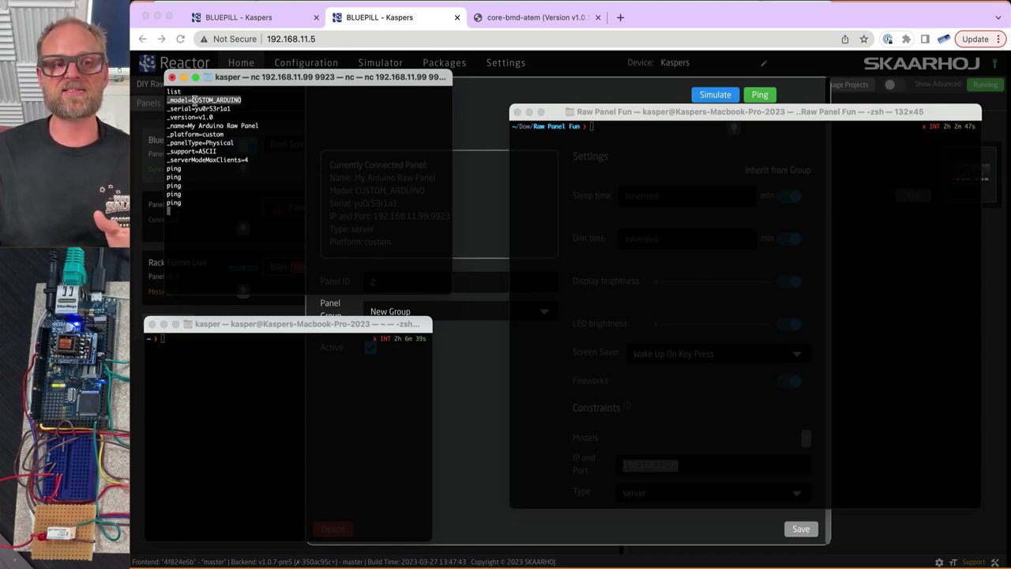
{"action": "left_click", "coordinate": [215, 99]}
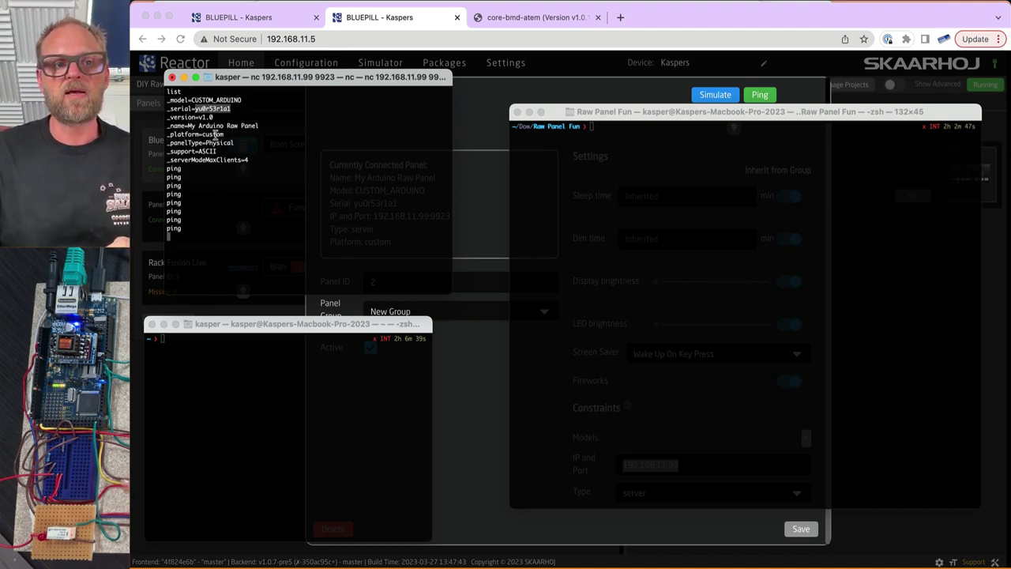
{"action": "left_click", "coordinate": [223, 142]}
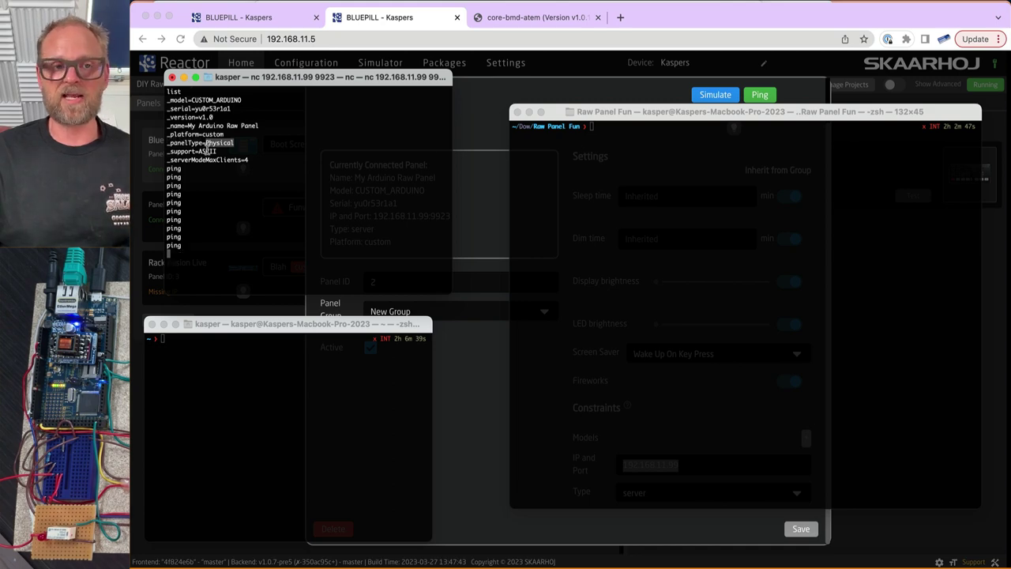
{"action": "left_click_drag", "start_coordinate": [253, 160], "coordinate": [215, 158]}
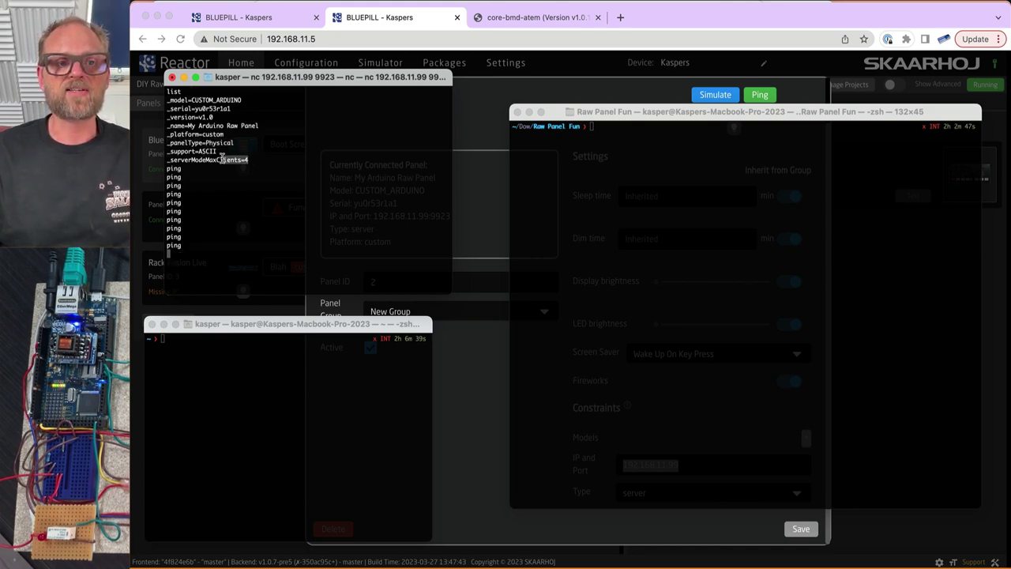
Connect a second terminal window to the panel with "nc 192.168.11.99 9923" and send the "list" command
{"action": "left_click", "coordinate": [245, 368]}
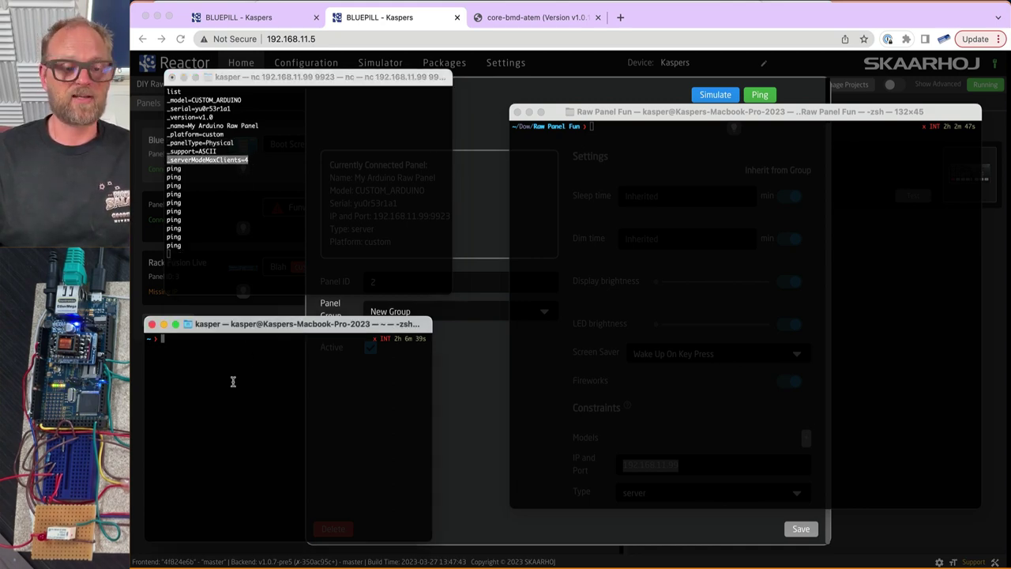
{"action": "type", "text": "nc 192.168."}
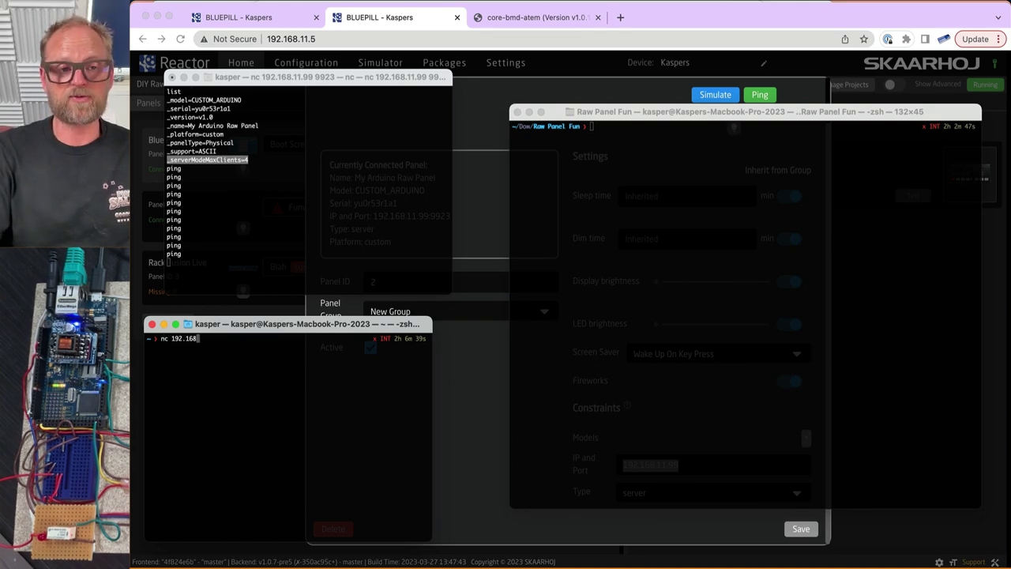
{"action": "type", "text": "11.99 9923"}
{"action": "key", "text": "Return"}
{"action": "type", "text": "list"}
{"action": "key", "text": "Return"}
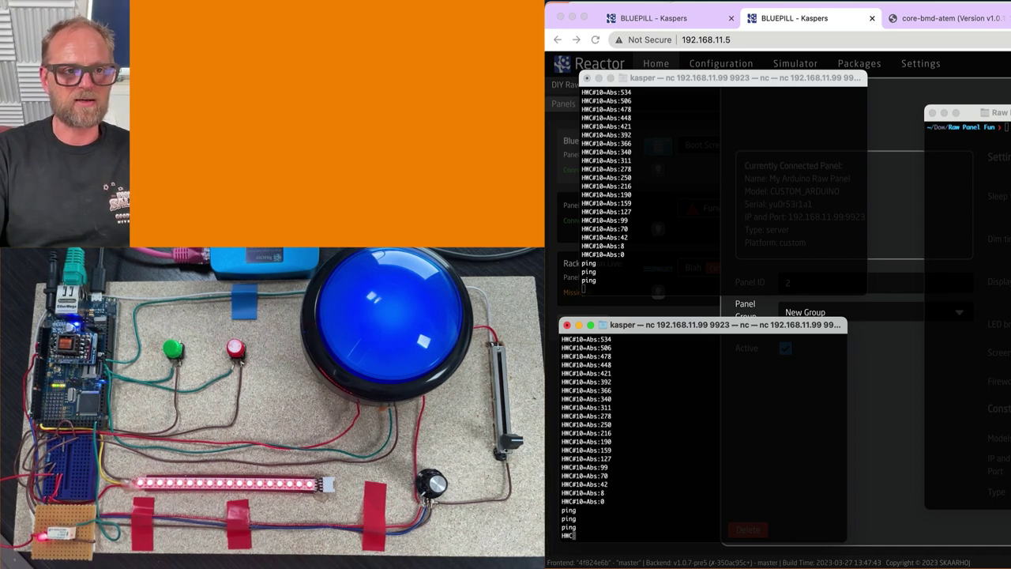
Switch from Terminal back to Chrome with Reactor's Panel ID 2 settings
{"action": "key", "text": "super+Tab"}
{"action": "key", "text": "super+Tab"}
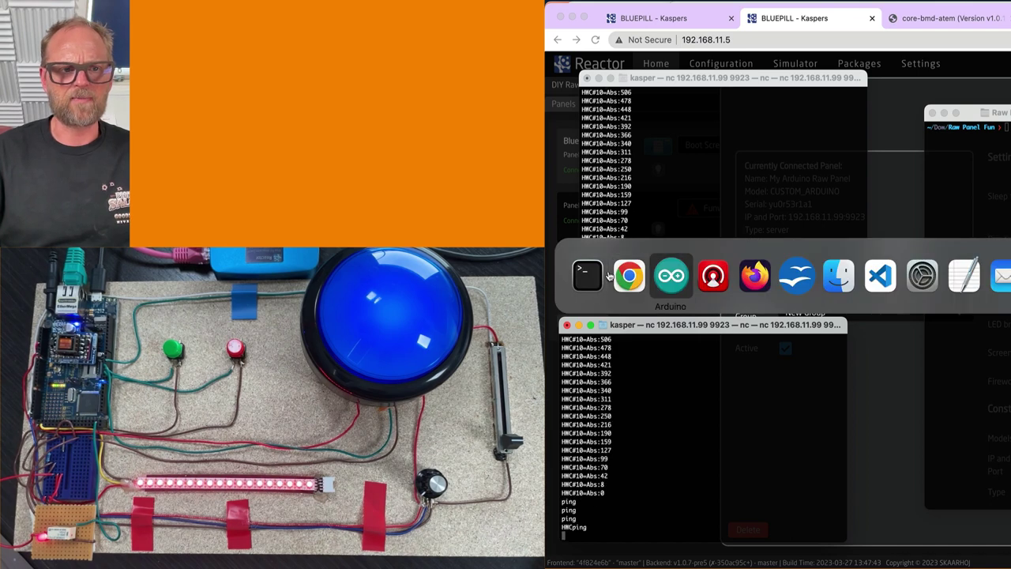
{"action": "key", "text": "super+shift+Tab"}
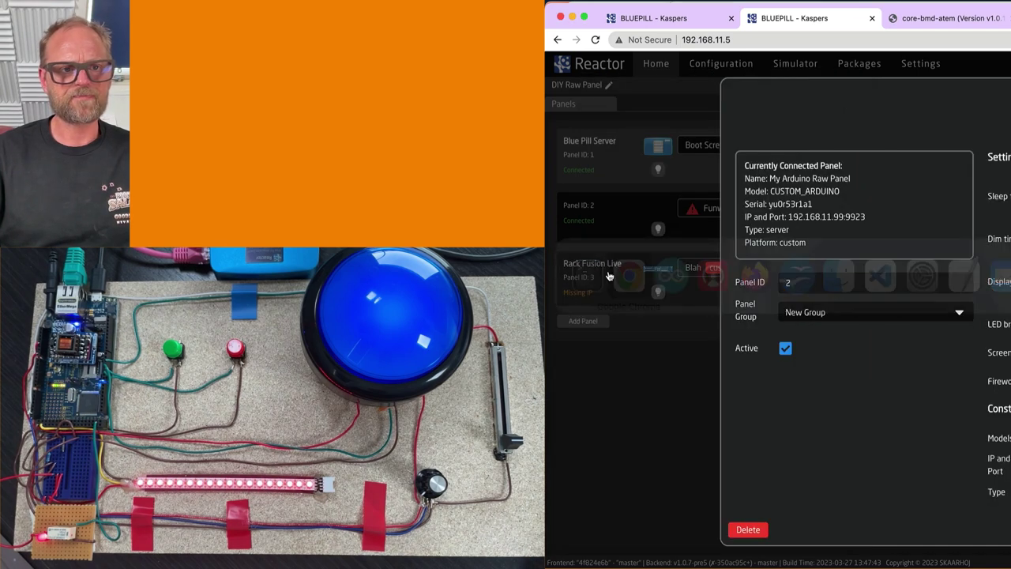
Switch to Terminal, connect the Raw Panel Fun window to the panel with "nc 192.168.11.99 9923" and send the "list" command
{"action": "key", "text": "super+Tab"}
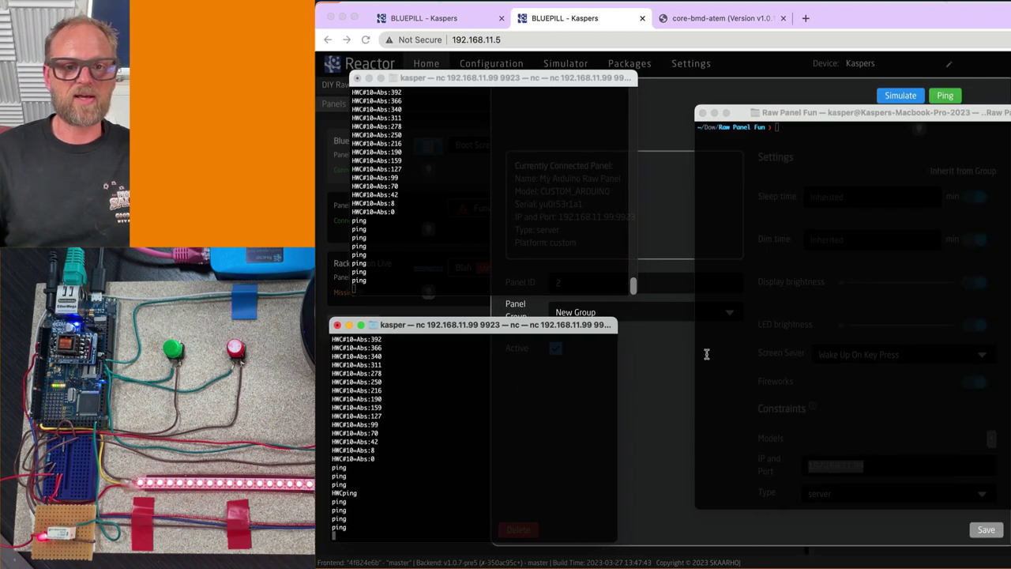
{"action": "left_click", "coordinate": [783, 331]}
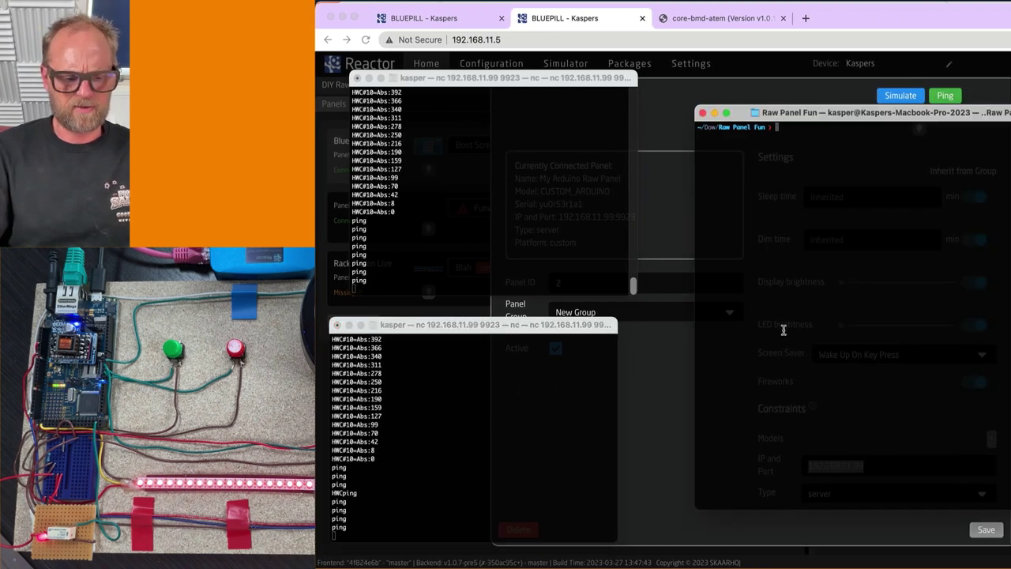
{"action": "type", "text": "nc 192.168.11."}
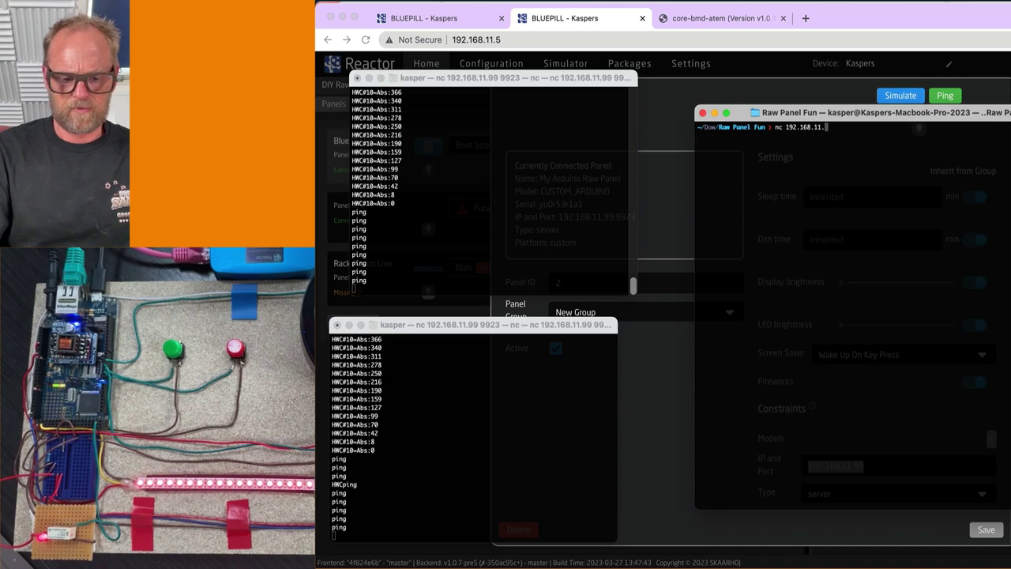
{"action": "type", "text": "99 9923"}
{"action": "key", "text": "Return"}
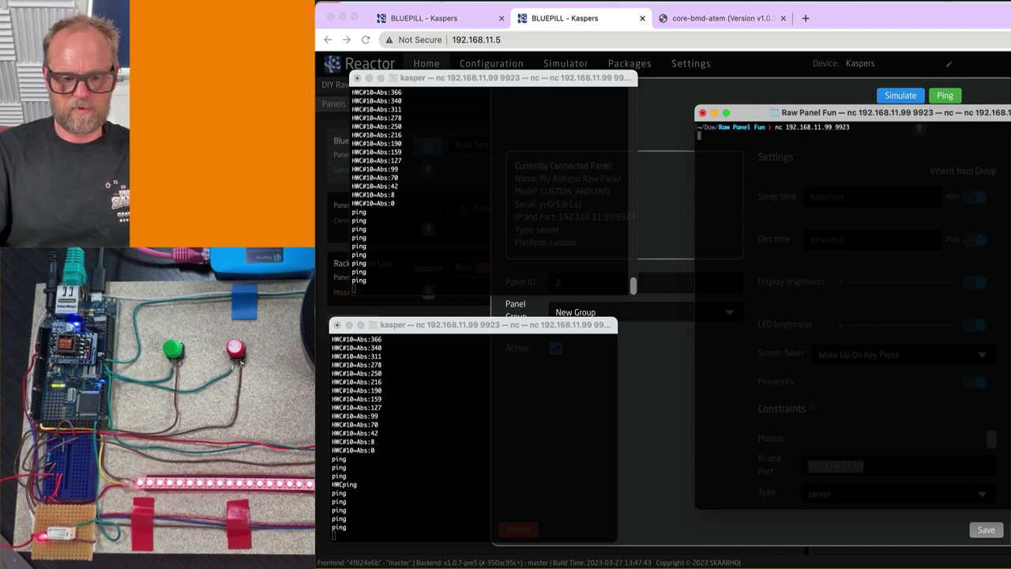
{"action": "type", "text": "list"}
{"action": "key", "text": "Return"}
Open another terminal window, try connecting it with "nc 192.168.11.99 9923", and send the "list" command twice
{"action": "key", "text": "super+n"}
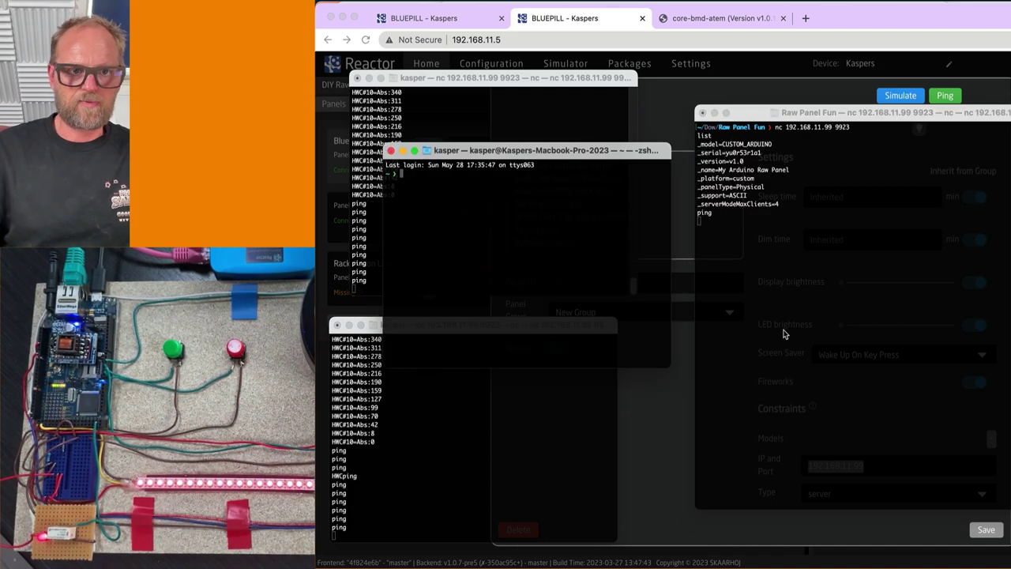
{"action": "left_click_drag", "start_coordinate": [634, 155], "coordinate": [899, 301]}
{"action": "type", "text": "nc 192.168."}
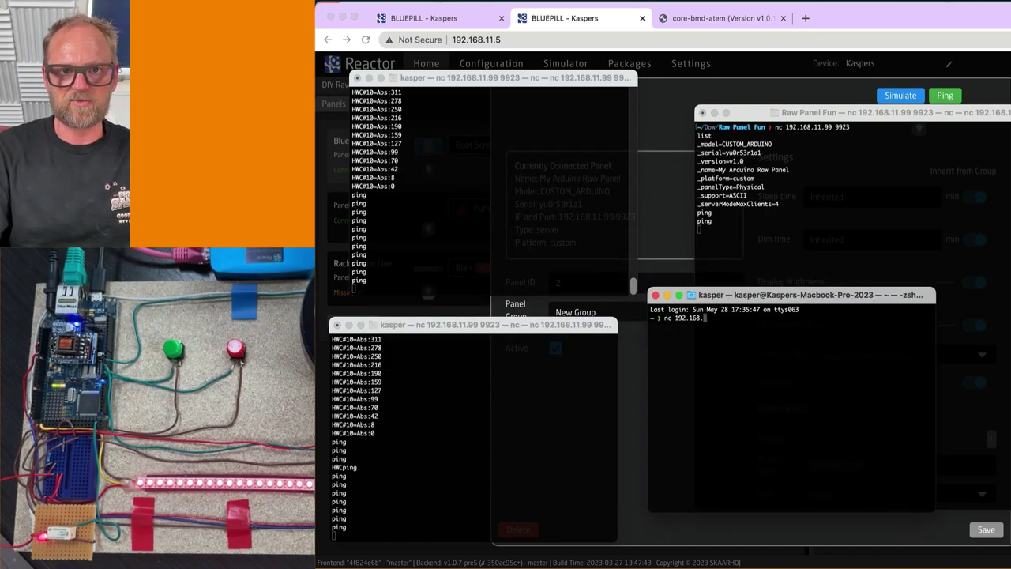
{"action": "type", "text": "11.99 9923"}
{"action": "key", "text": "Return"}
{"action": "type", "text": "list"}
{"action": "key", "text": "Return"}
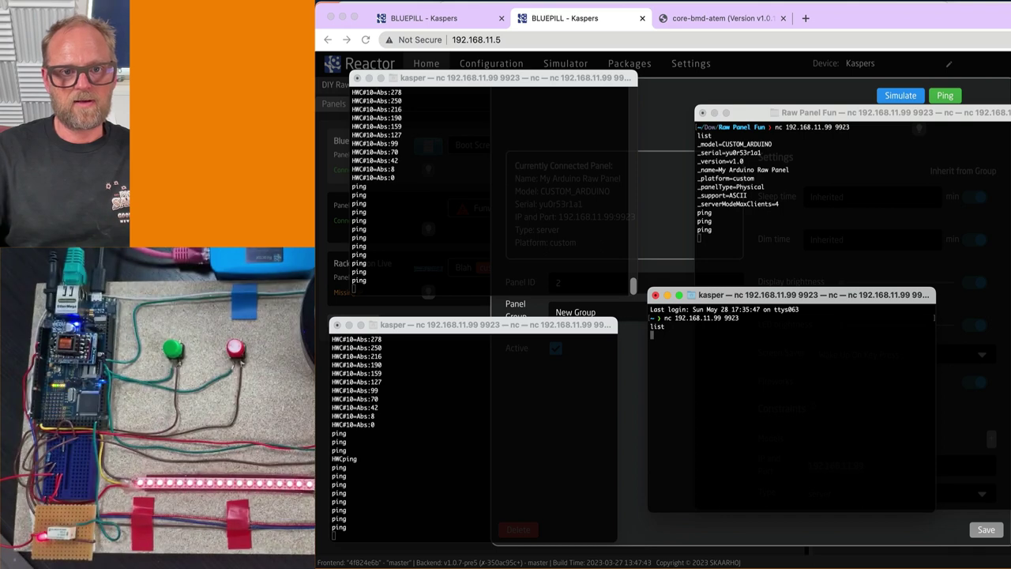
{"action": "type", "text": "list"}
{"action": "key", "text": "Return"}
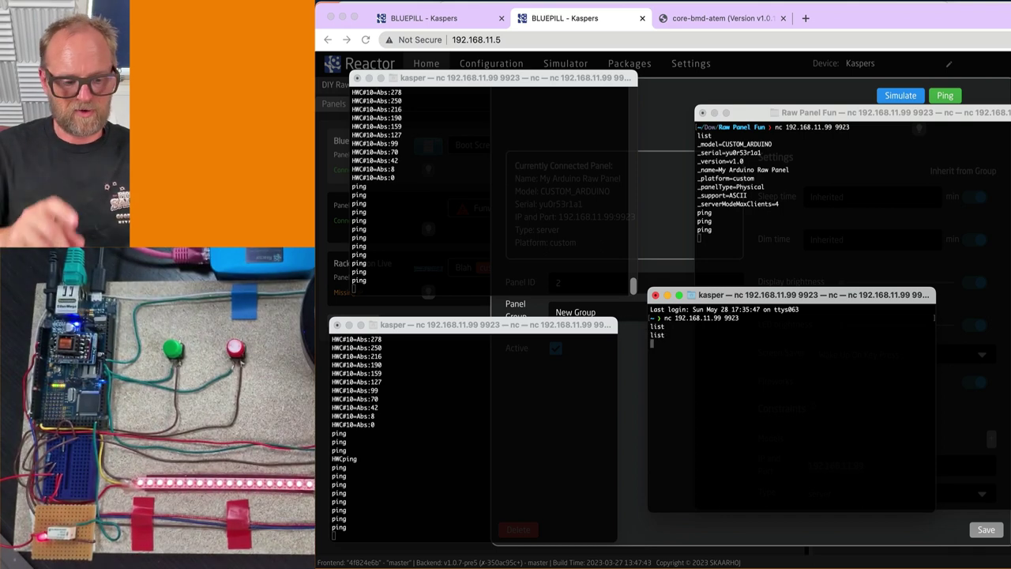
Interrupt the newest window's connection attempt and check the maximum client count entry in the first connected window
{"action": "key", "text": "ctrl+c"}
{"action": "scroll", "coordinate": [467, 174], "scroll_direction": "up", "scroll_amount": 10}
{"action": "left_click", "coordinate": [433, 165]}
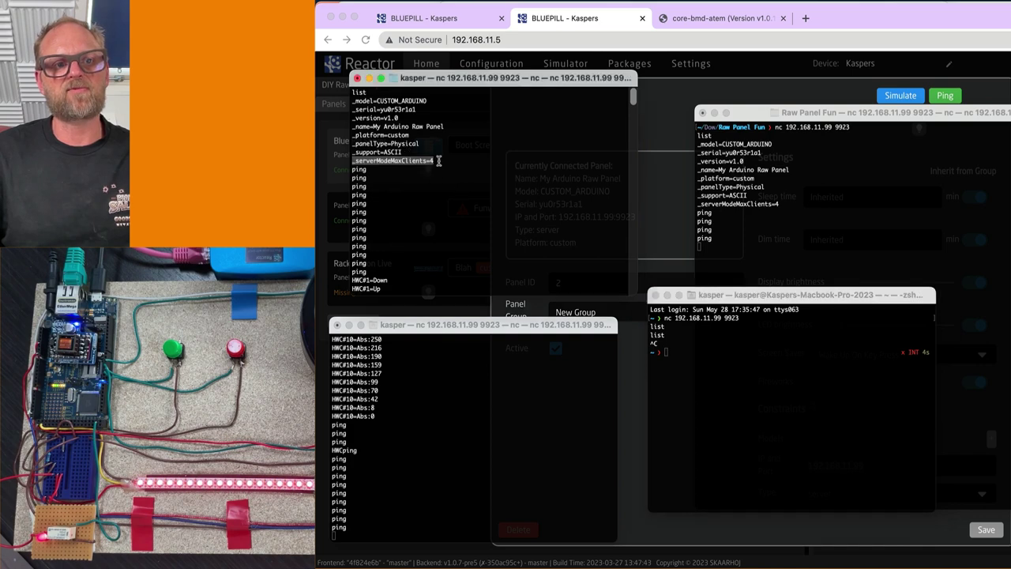
Close the extra terminal window used for the interrupted connection attempt
{"action": "left_click", "coordinate": [722, 367]}
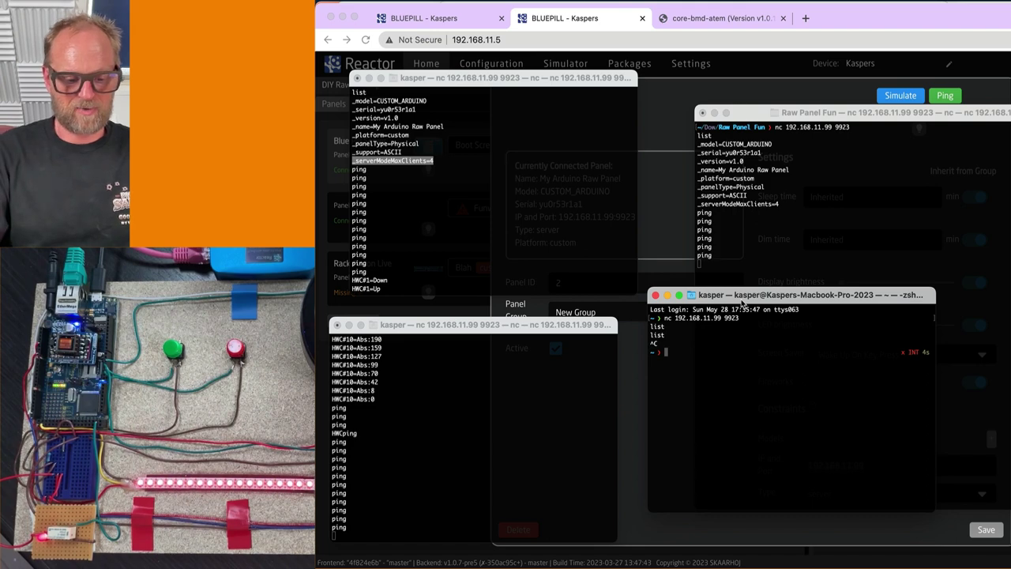
{"action": "type", "text": "ext"}
{"action": "key", "text": "super+w"}
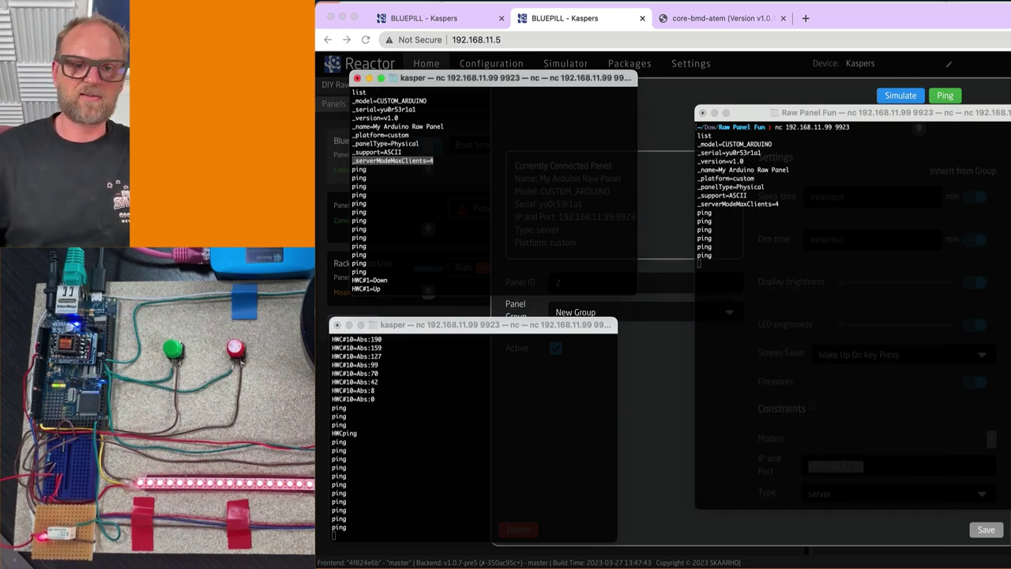
Disconnect the Raw Panel Fun window from the panel and align the lower connected terminal window beneath the upper one
{"action": "left_click", "coordinate": [863, 275]}
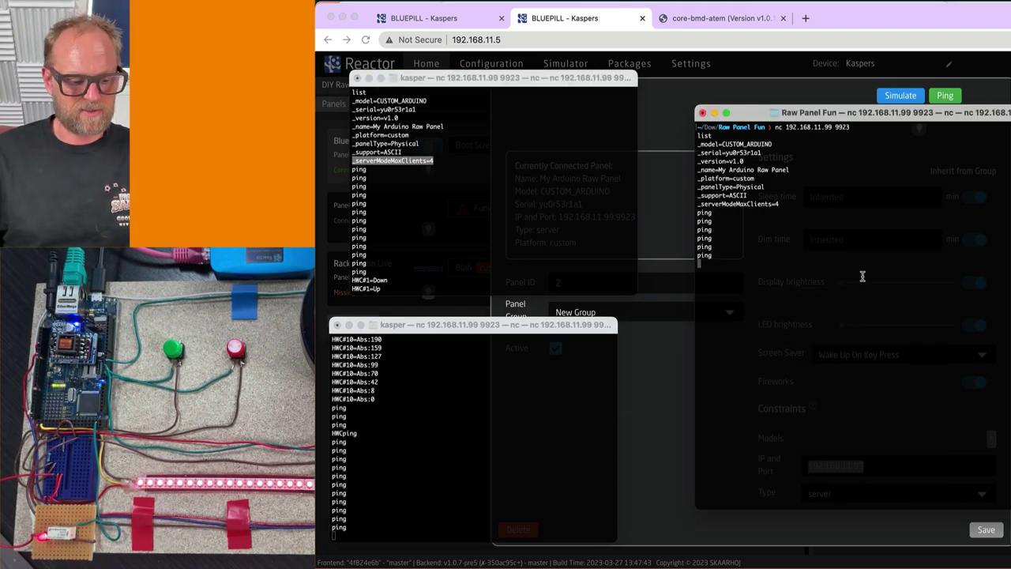
{"action": "key", "text": "ctrl+c"}
{"action": "left_click", "coordinate": [529, 423]}
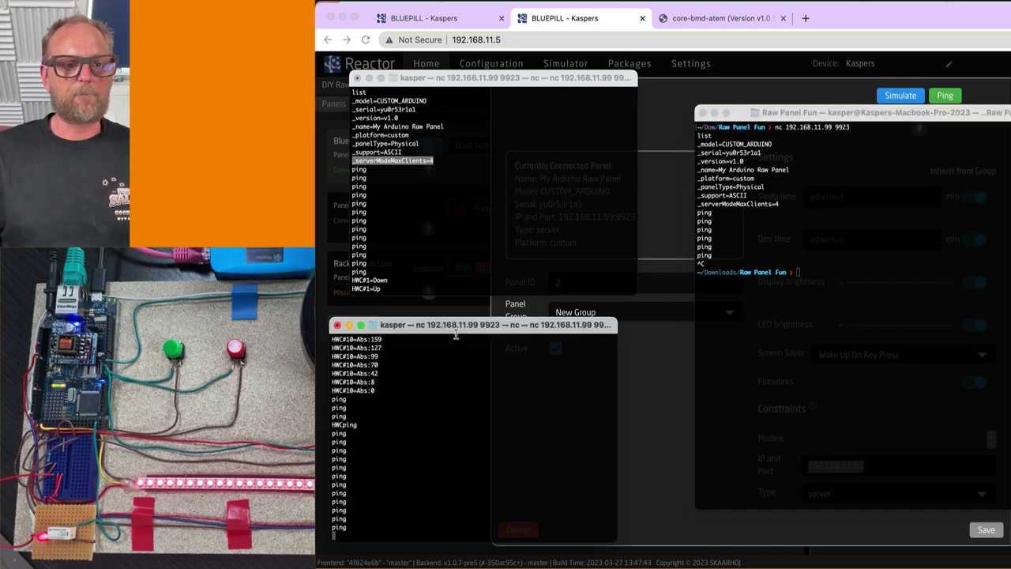
{"action": "left_click_drag", "start_coordinate": [464, 330], "coordinate": [483, 312]}
List the Raw Panel Fun folder with "ls -la" and highlight the raw-panel-explorer file name
{"action": "left_click", "coordinate": [811, 328]}
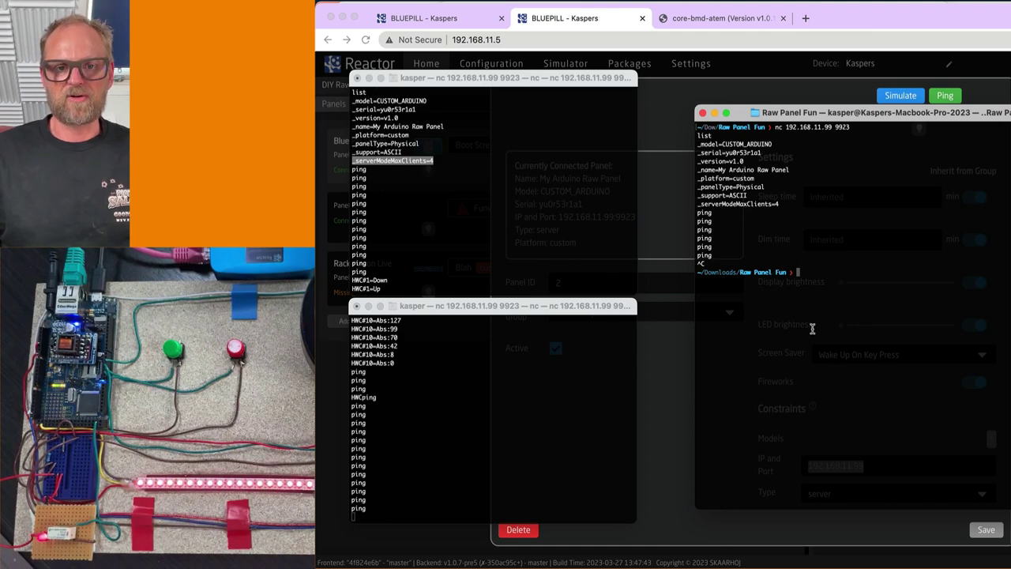
{"action": "type", "text": "ls -la"}
{"action": "key", "text": "Return"}
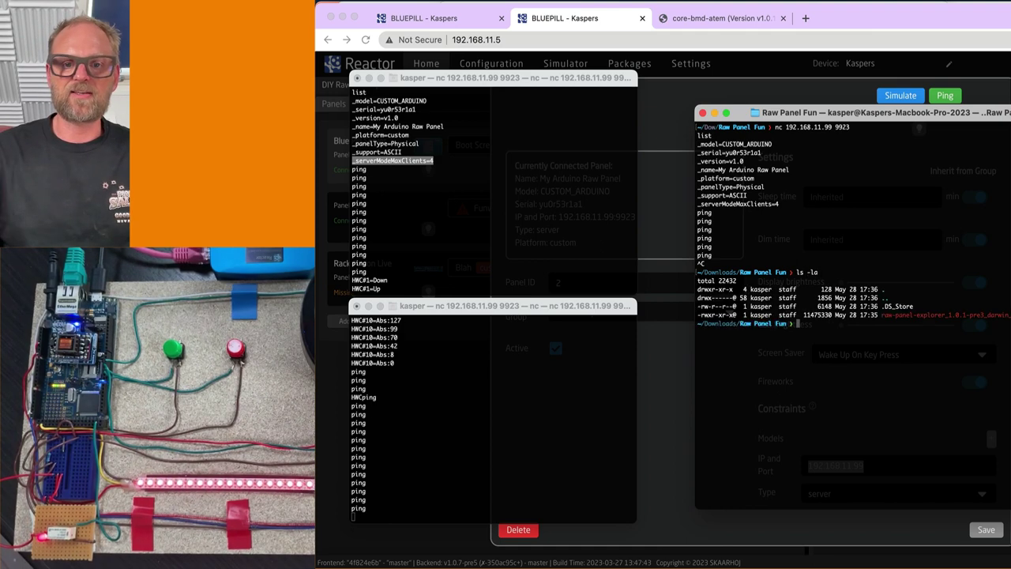
{"action": "left_click_drag", "start_coordinate": [884, 316], "coordinate": [1009, 316]}
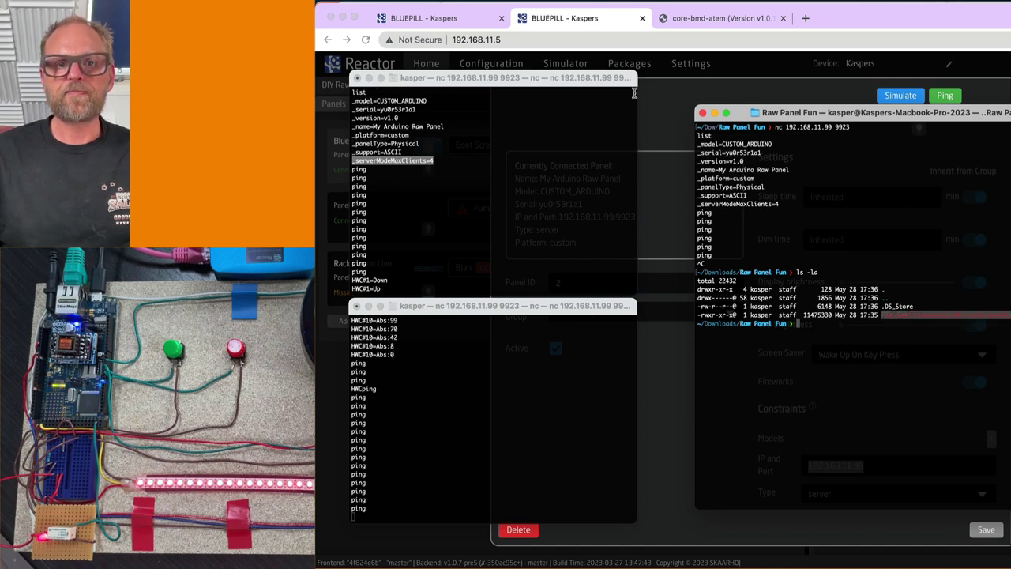
Compare the raw-panel-explorer file in Terminal with the v1.0.1-pre3 assets on the GitHub releases page in Firefox
{"action": "key", "text": "super+Tab"}
{"action": "key", "text": "super+Tab"}
{"action": "key", "text": "super+Tab"}
{"action": "key", "text": "super+Tab"}
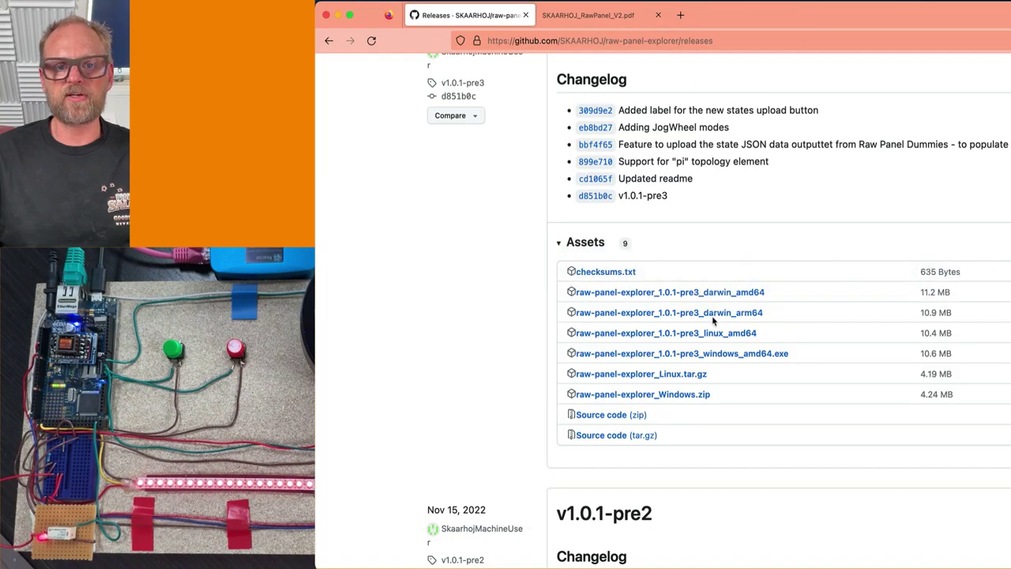
{"action": "key", "text": "super+Tab"}
{"action": "left_click", "coordinate": [959, 353]}
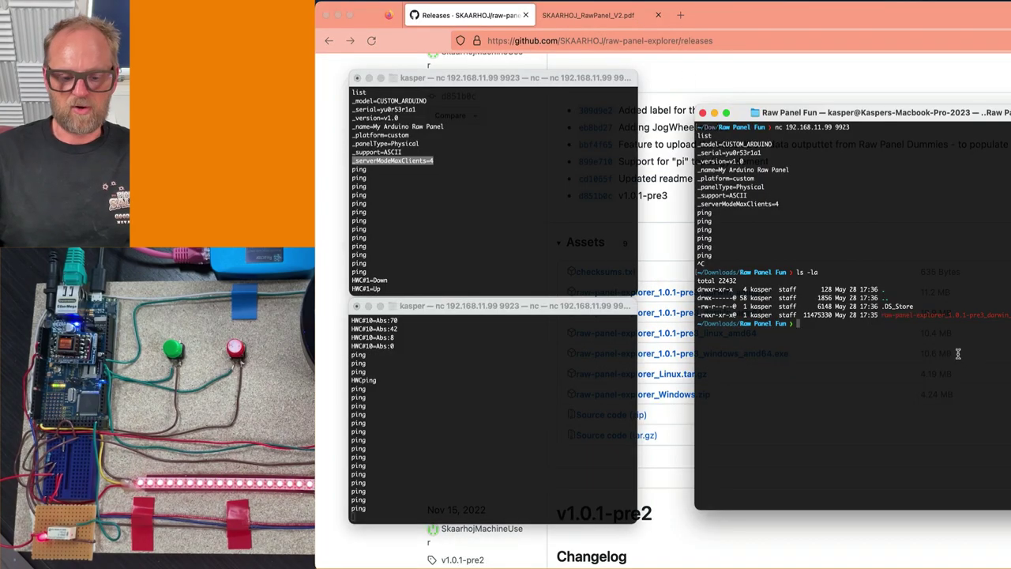
{"action": "key", "text": "super+Tab"}
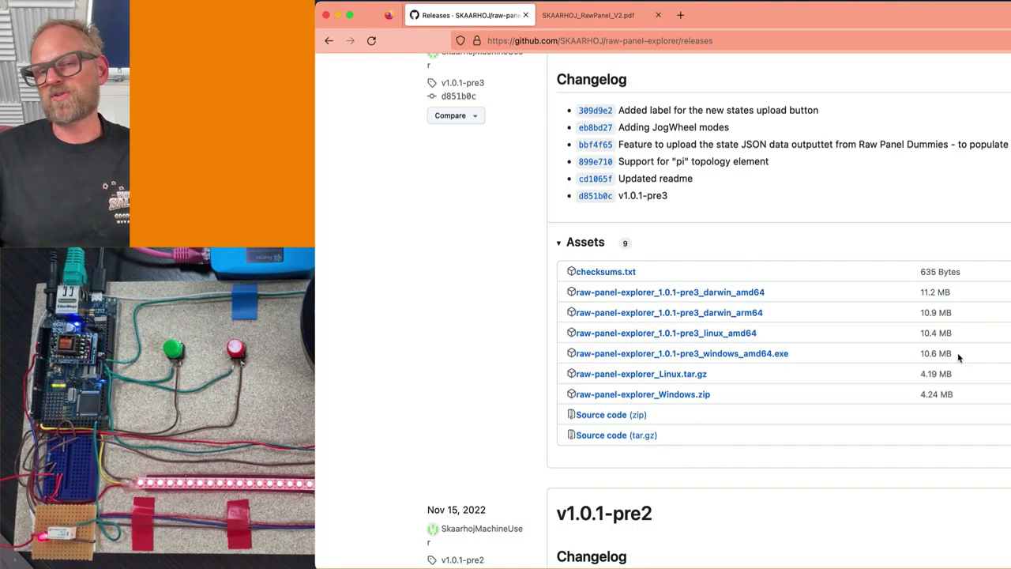
{"action": "key", "text": "super+Tab"}
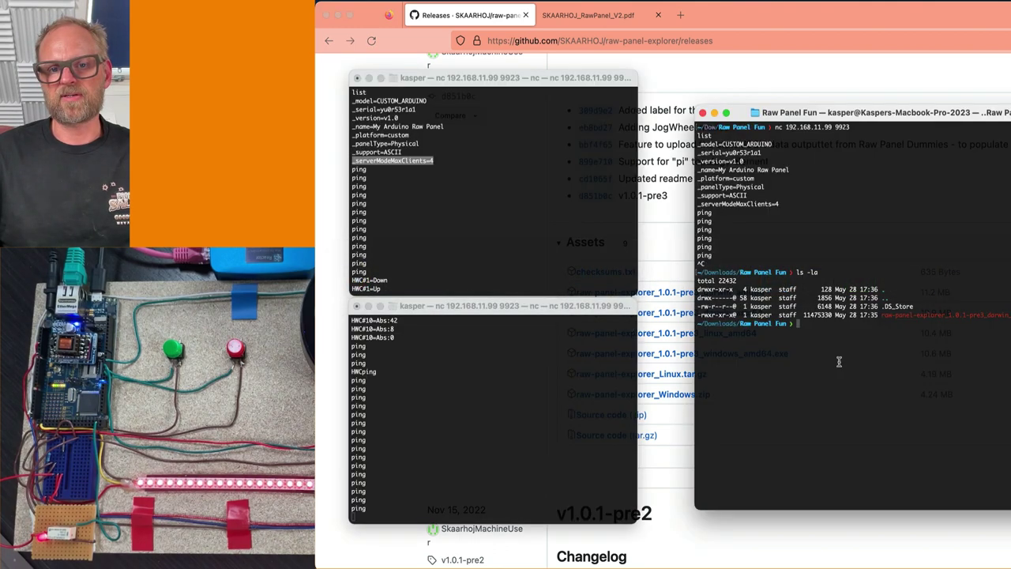
Switch to Firefox and download raw-panel-explorer_1.0.1-pre3_darwin_arm64 from the v1.0.1-pre3 release assets
{"action": "key", "text": "super+Tab"}
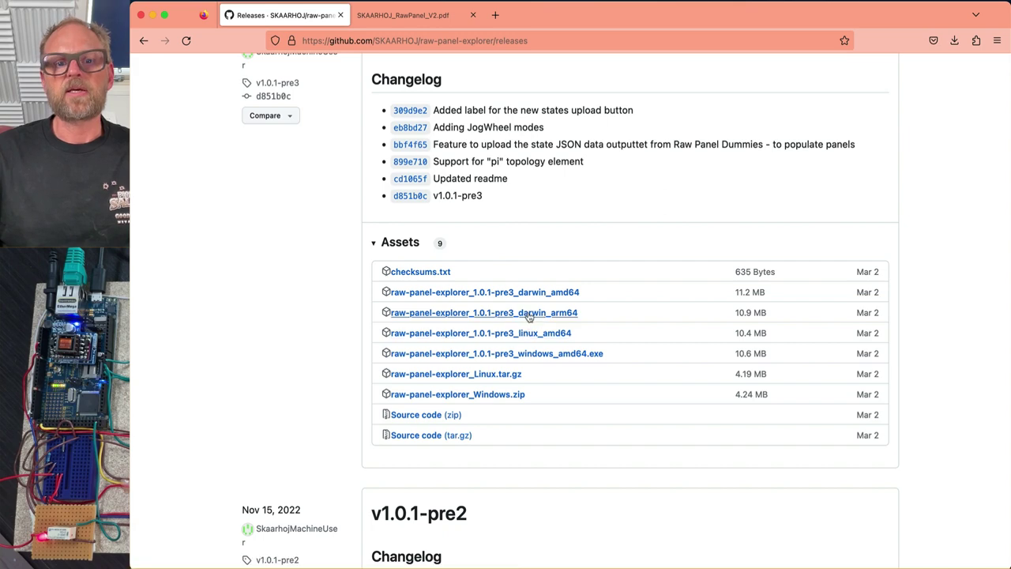
{"action": "left_click", "coordinate": [531, 314]}
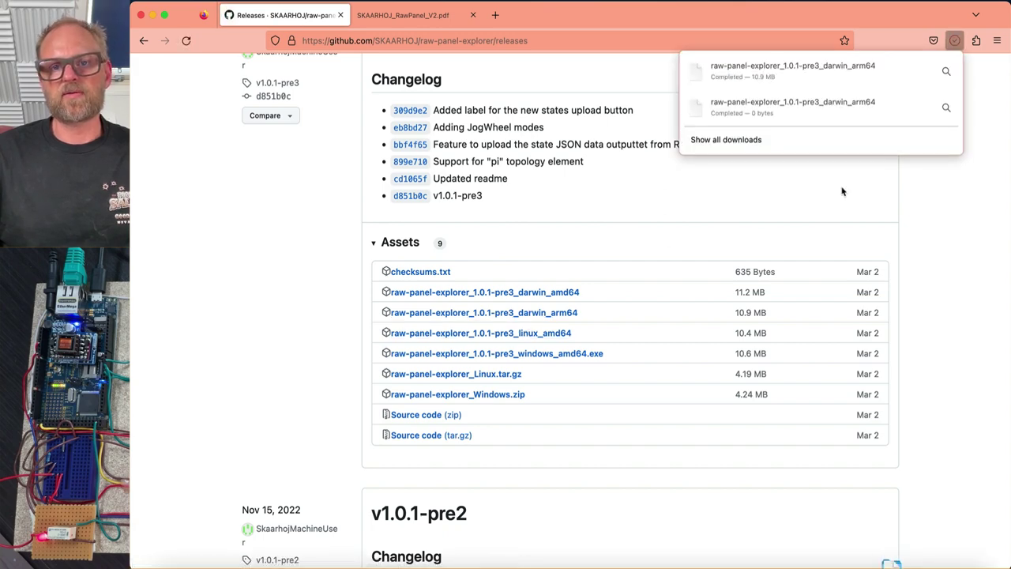
Switch to Terminal and delete the existing raw-panel-explorer_1.0.1-pre3_darwin_arm64 from the Raw Panel Fun folder with rm
{"action": "key", "text": "super+Tab"}
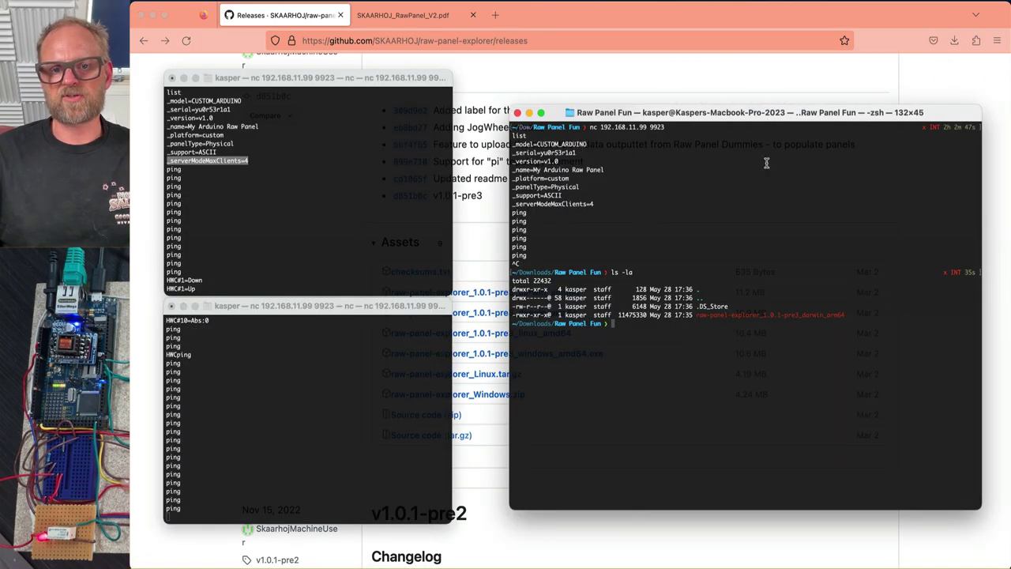
{"action": "type", "text": "rm "}
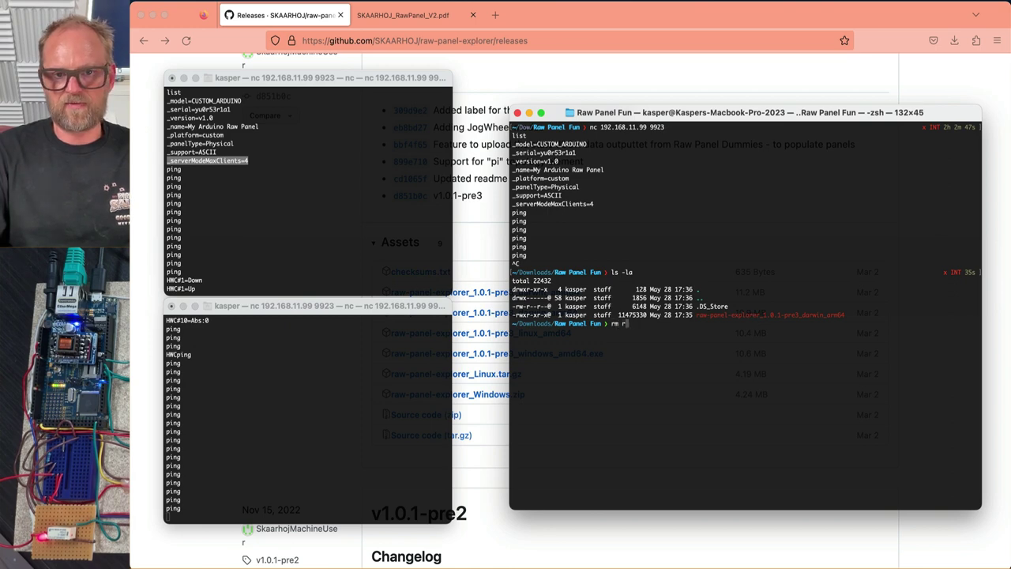
{"action": "type", "text": "raw"}
{"action": "key", "text": "Tab"}
{"action": "key", "text": "Return"}
Move the downloaded raw-panel-explorer_1.0.1-pre3_darwin_arm64 from the parent folder into the current folder with mv
{"action": "type", "text": "mv ../"}
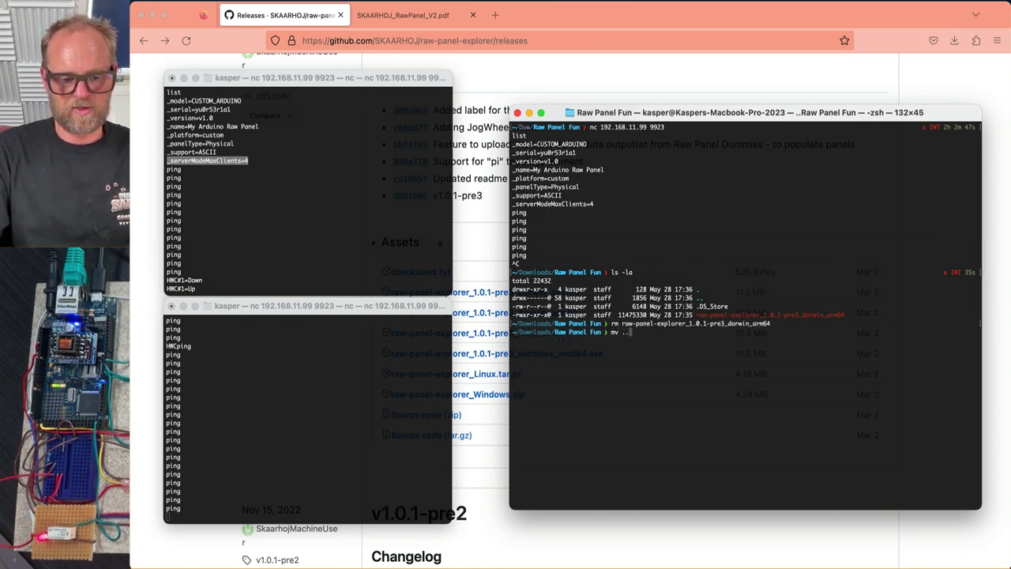
{"action": "type", "text": "raw"}
{"action": "key", "text": "Tab"}
{"action": "type", "text": "."}
{"action": "key", "text": "Return"}
Try to run ./raw-panel-explorer_1.0.1-pre3_darwin_arm64 directly from the Raw Panel Fun folder
{"action": "type", "text": "./"}
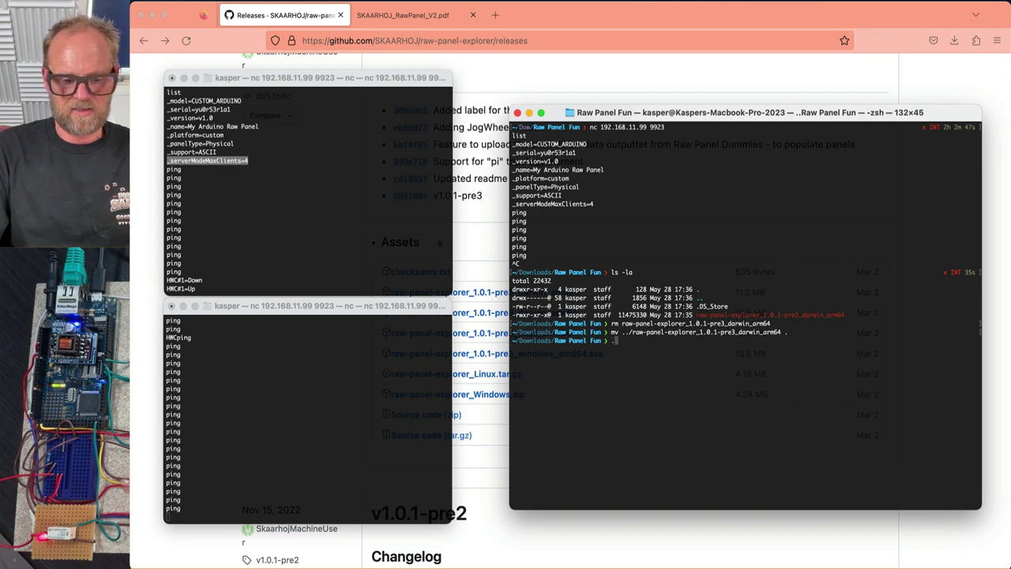
{"action": "type", "text": "r"}
{"action": "key", "text": "Tab"}
{"action": "key", "text": "Return"}
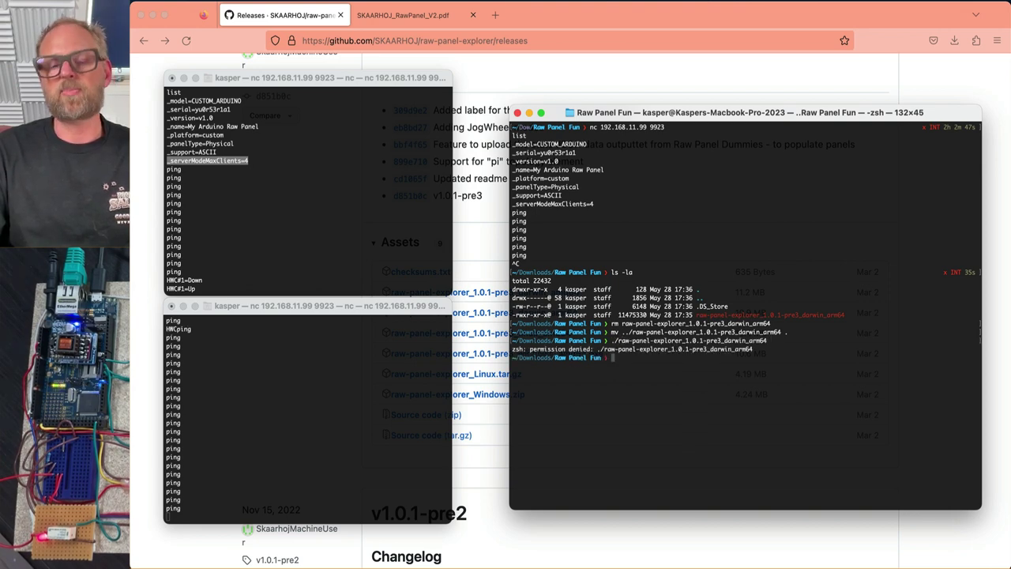
Make the downloaded file executable with "chmod a+x raw-panel-explorer_1.0.1-pre3_darwin_arm64", reworking the previous command line
{"action": "key", "text": "Up"}
{"action": "left_click", "coordinate": [701, 358], "text": "alt"}
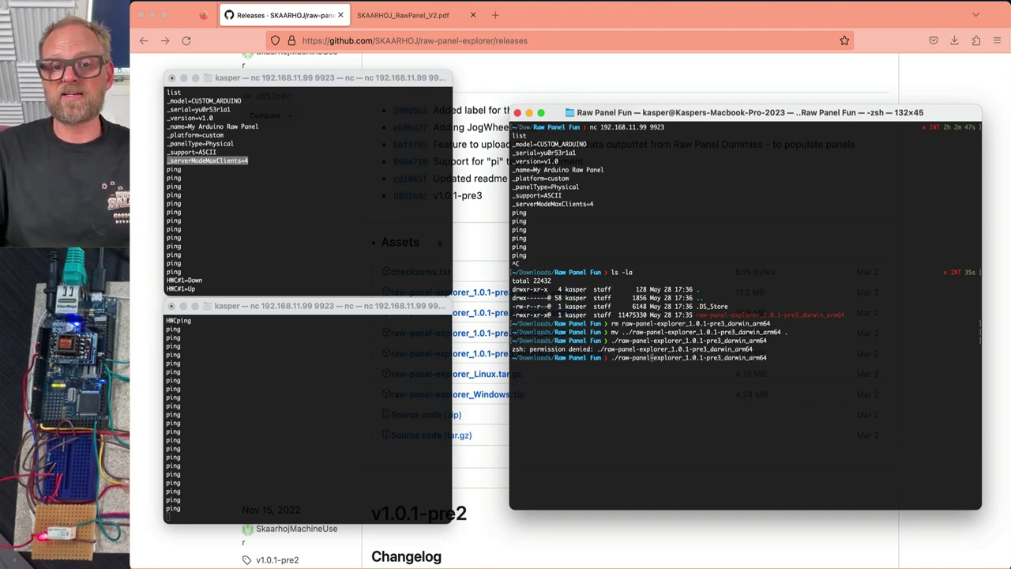
{"action": "key", "text": "BackSpace"}
{"action": "key", "text": "BackSpace"}
{"action": "type", "text": "chmod"}
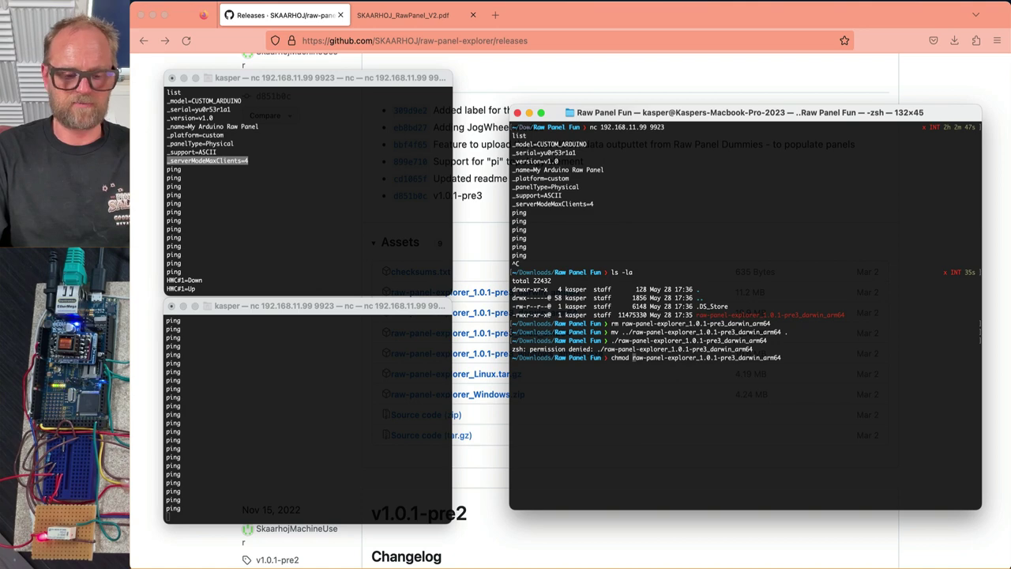
{"action": "type", "text": "a+x"}
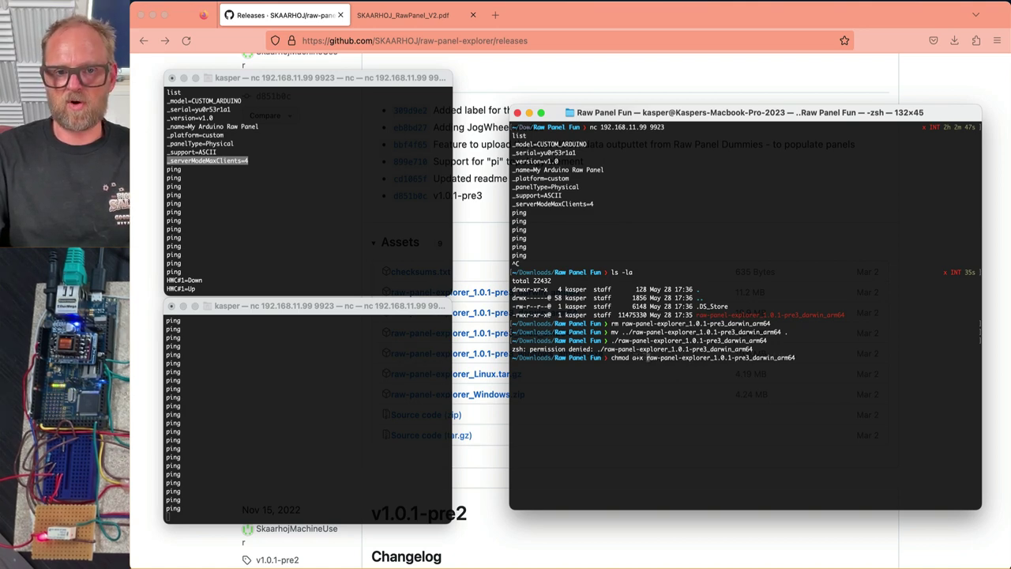
{"action": "key", "text": "Return"}
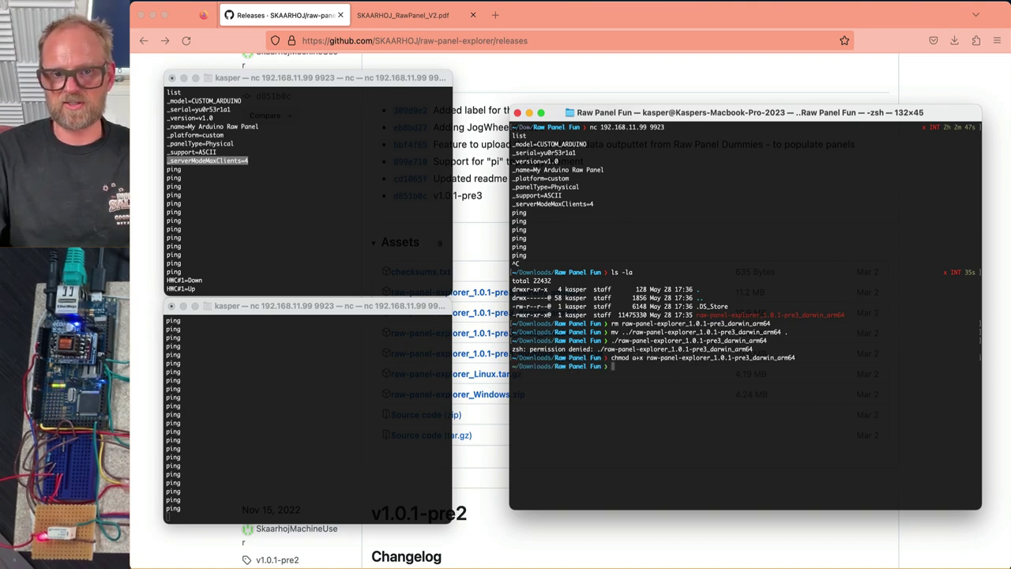
Launch the now executable ./raw-panel-explorer_1.0.1-pre3_darwin_arm64 and dismiss the macOS security dialog
{"action": "type", "text": "./"}
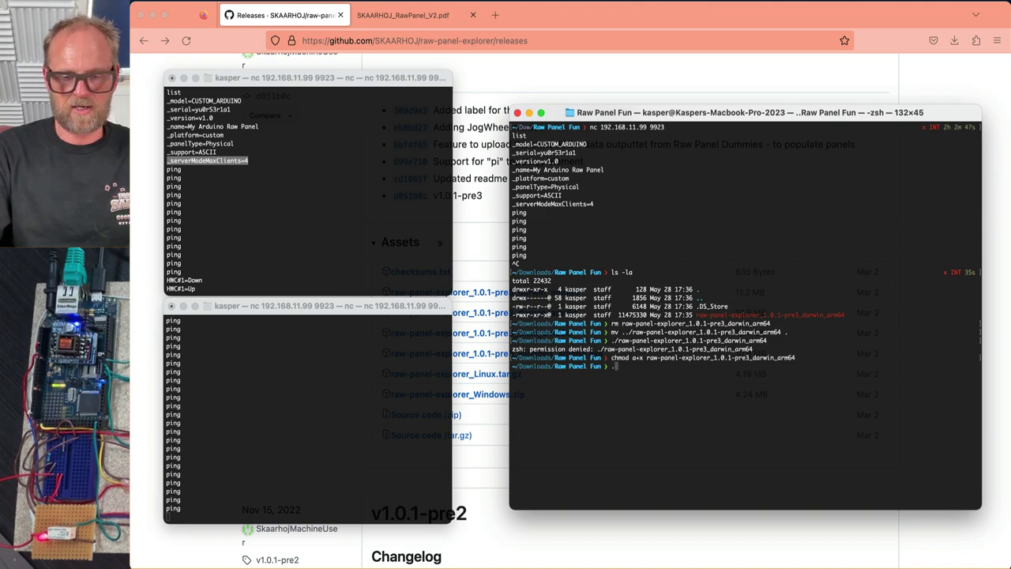
{"action": "type", "text": "ra"}
{"action": "key", "text": "Tab"}
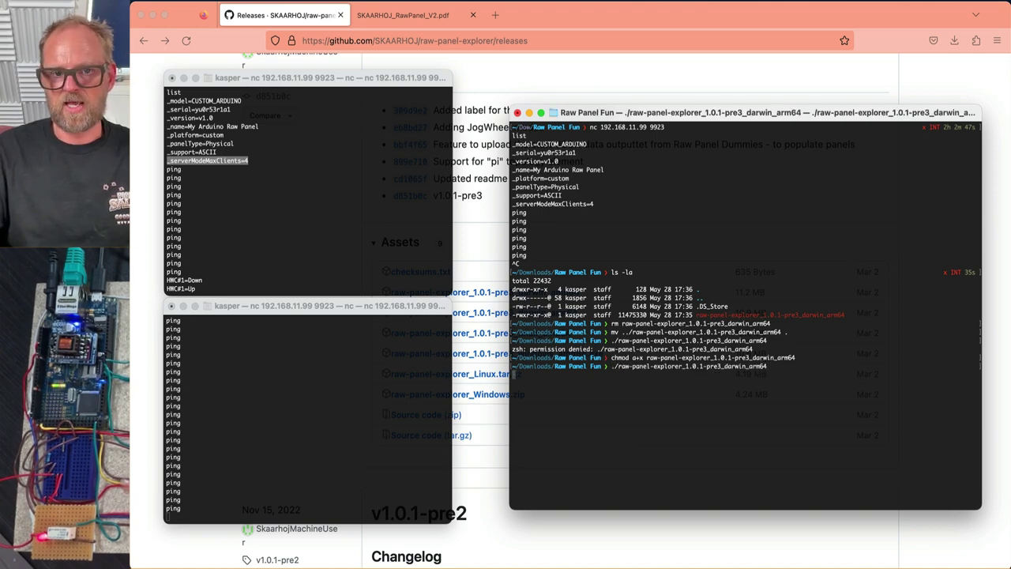
{"action": "key", "text": "Return"}
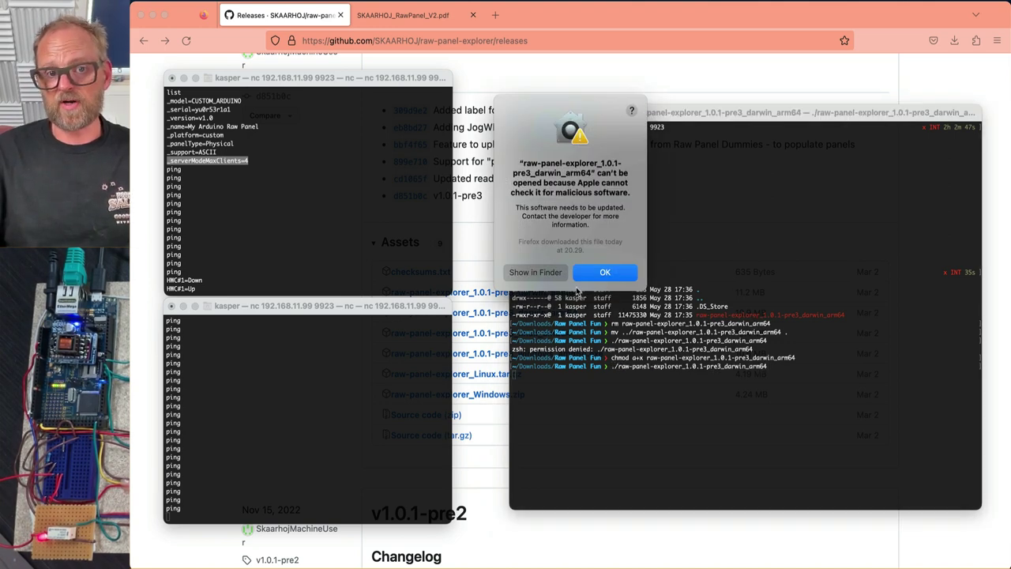
{"action": "left_click", "coordinate": [603, 272]}
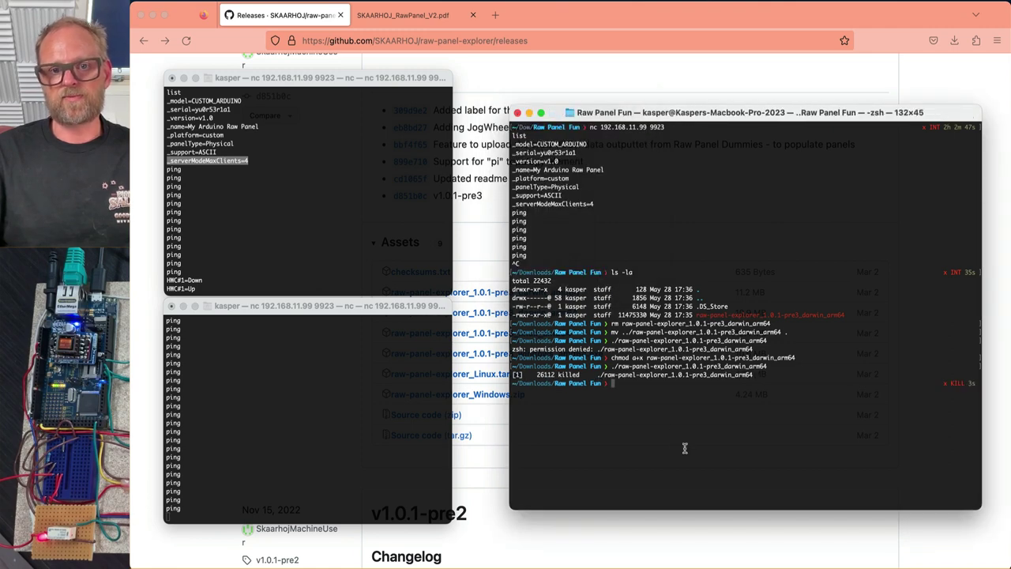
Allow the blocked raw-panel-explorer app to run anyway in the macOS Privacy & Security settings, and close the settings
{"action": "key", "text": "super+Tab"}
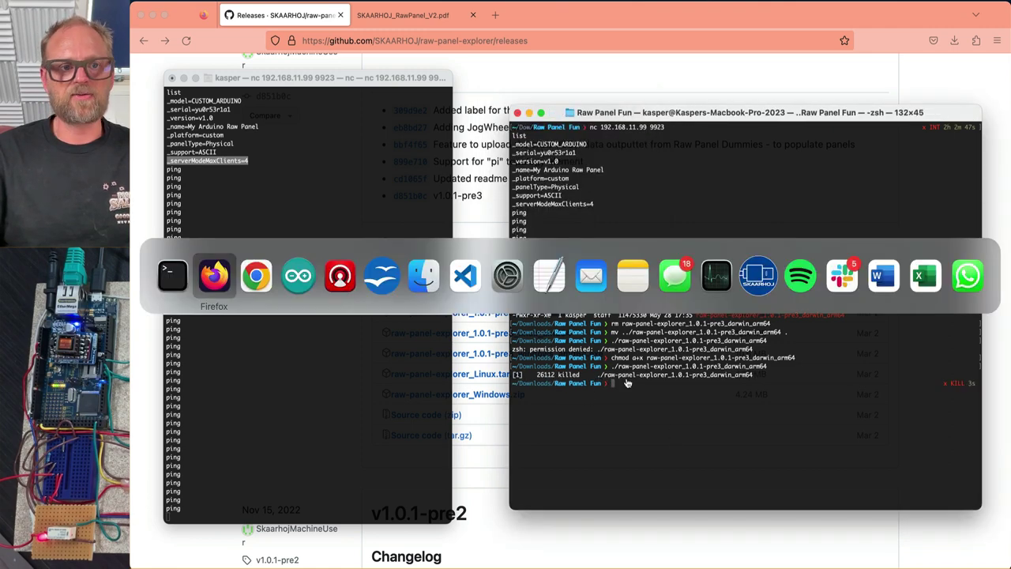
{"action": "left_click", "coordinate": [525, 297]}
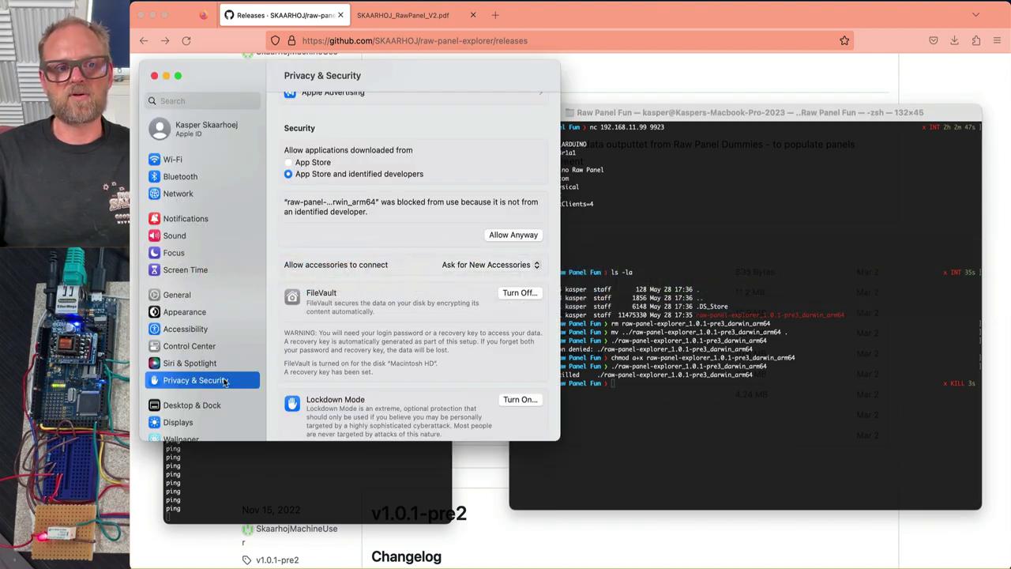
{"action": "scroll", "coordinate": [298, 162], "scroll_direction": "up", "scroll_amount": 3}
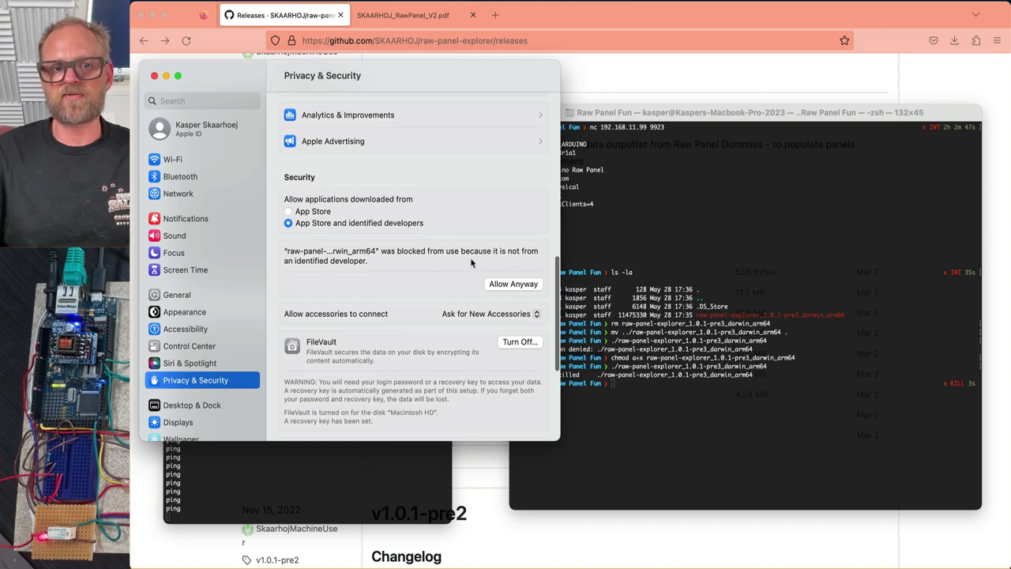
{"action": "left_click", "coordinate": [514, 284]}
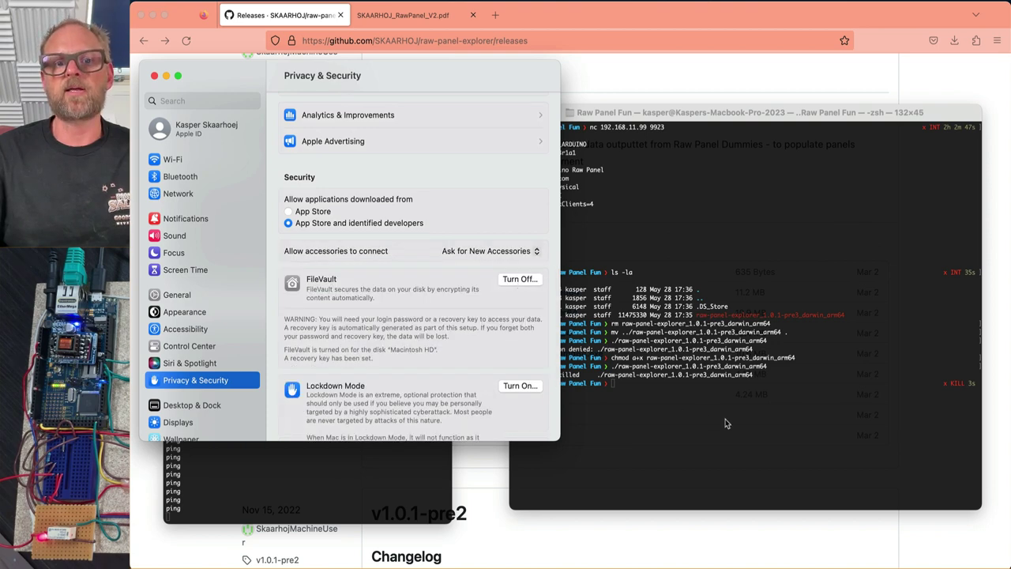
{"action": "left_click", "coordinate": [737, 424]}
{"action": "left_click", "coordinate": [155, 77]}
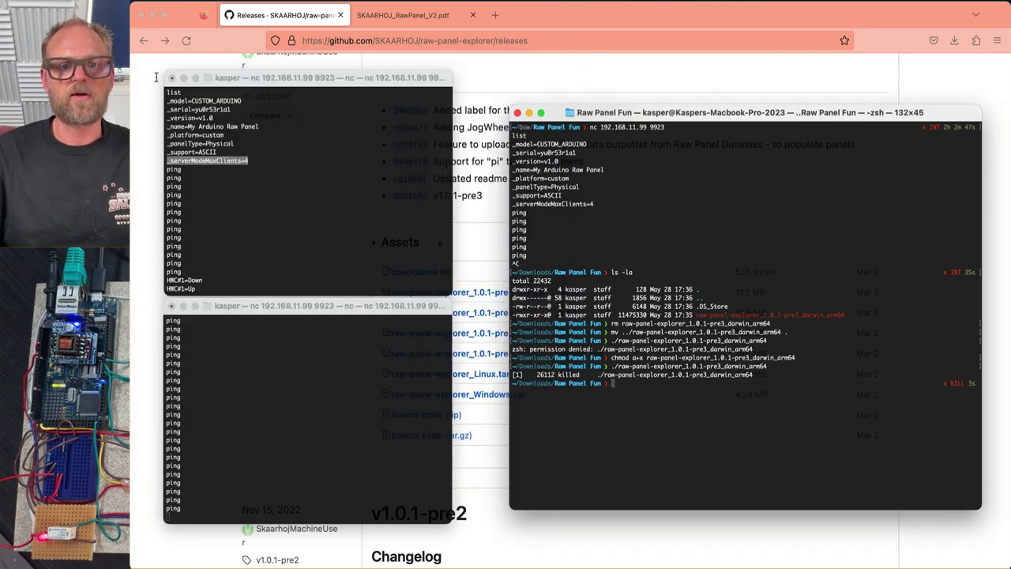
Relaunch ./raw-panel-explorer_1.0.1-pre3_darwin_arm64 from the terminal and confirm opening it in the macOS security dialog
{"action": "key", "text": "Up"}
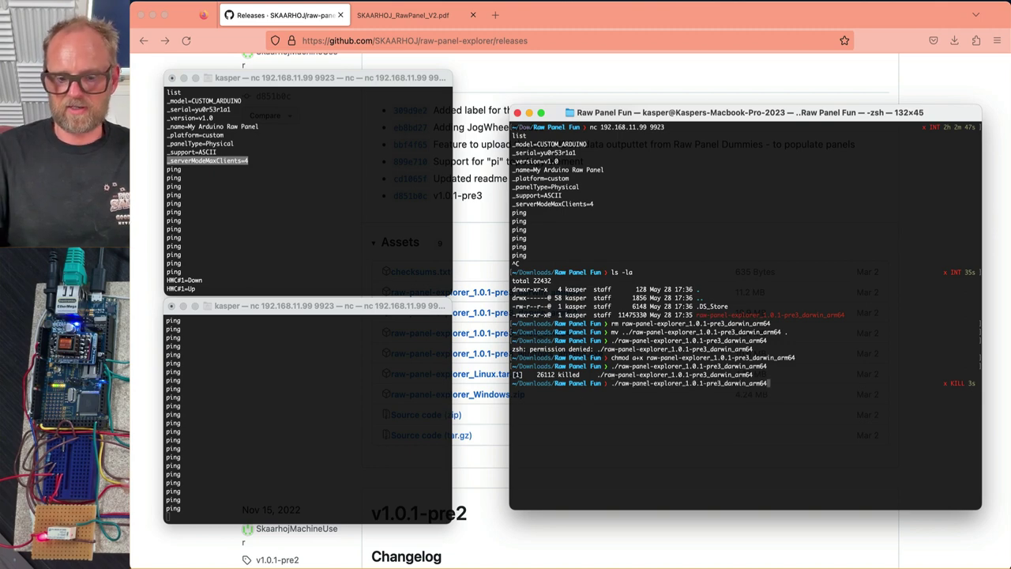
{"action": "key", "text": "Return"}
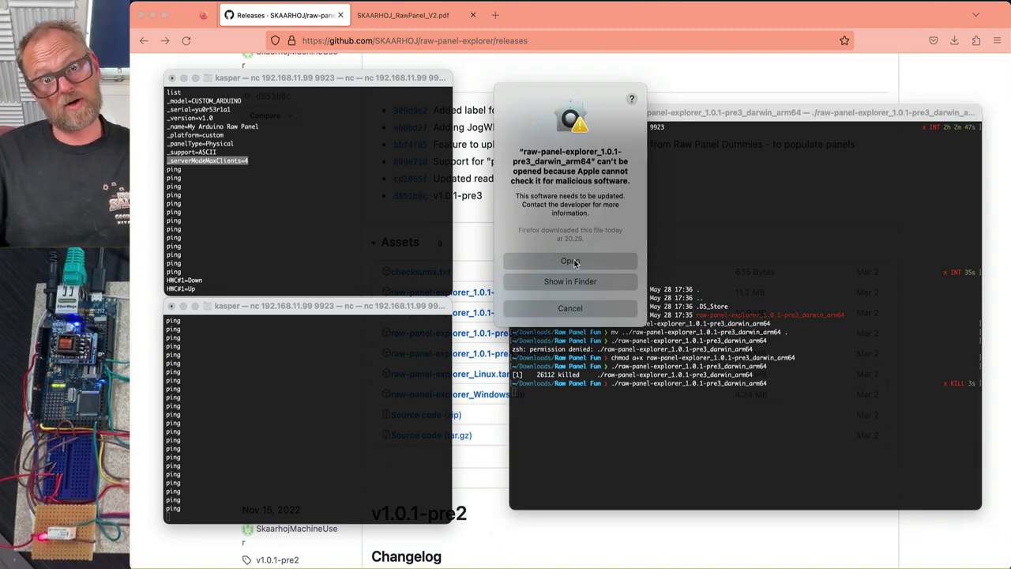
{"action": "left_click", "coordinate": [596, 264]}
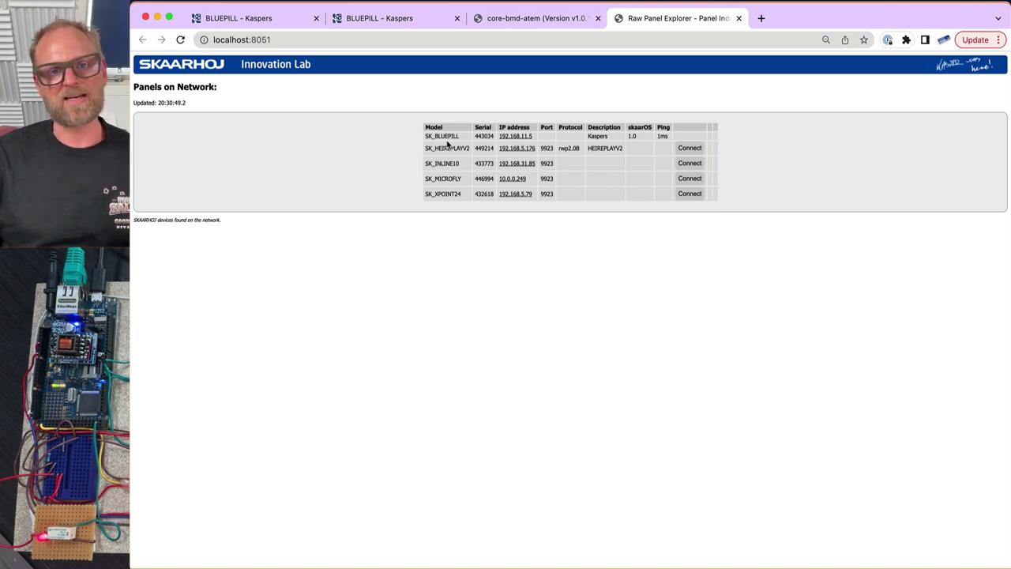
Return to the terminal, run raw-panel-explorer with the -h option and examine its usage line and available options
{"action": "key", "text": "super+Tab"}
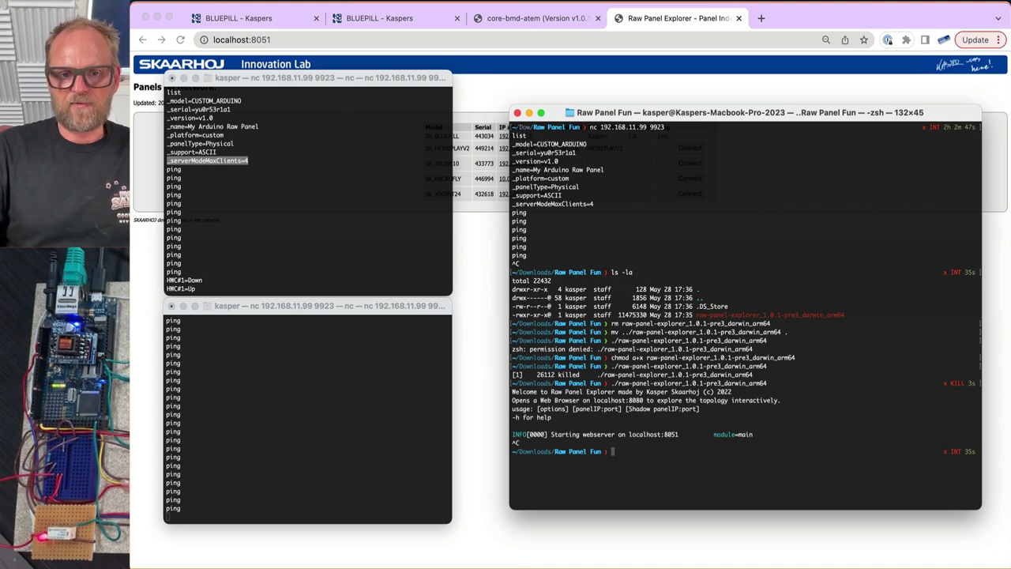
{"action": "key", "text": "Up"}
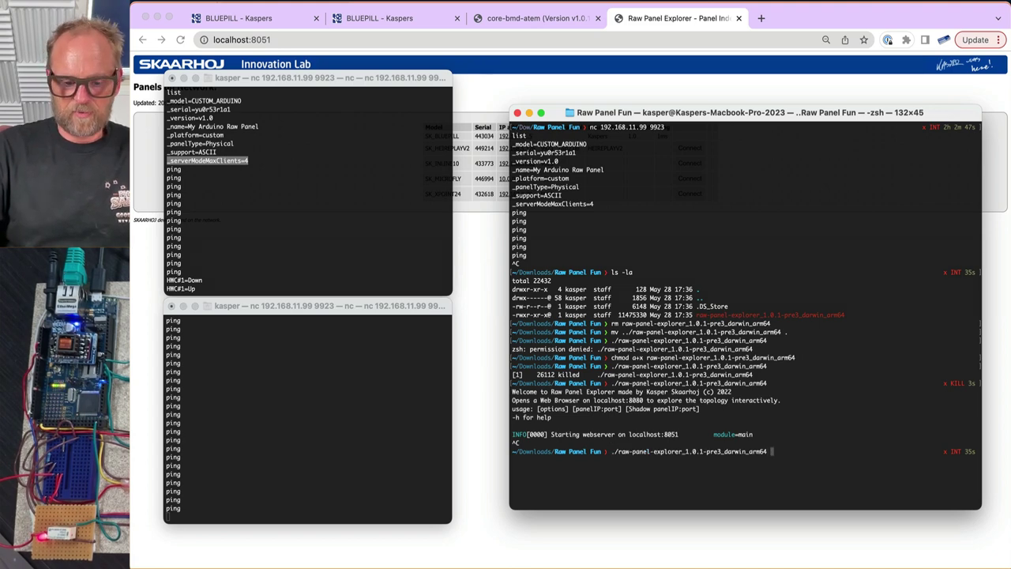
{"action": "type", "text": "-h"}
{"action": "key", "text": "Return"}
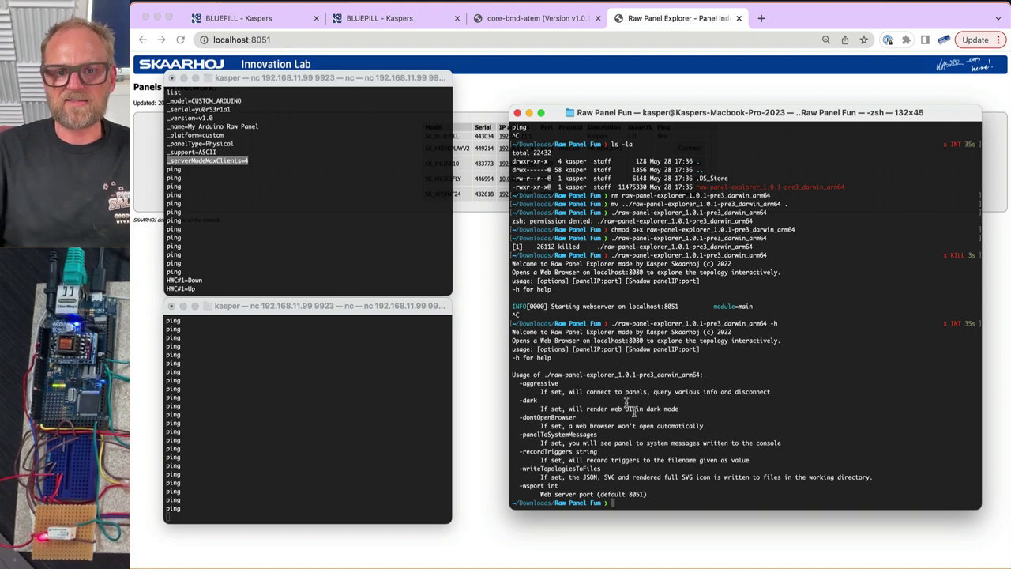
{"action": "left_click_drag", "start_coordinate": [571, 349], "coordinate": [627, 349]}
{"action": "left_click", "coordinate": [683, 504]}
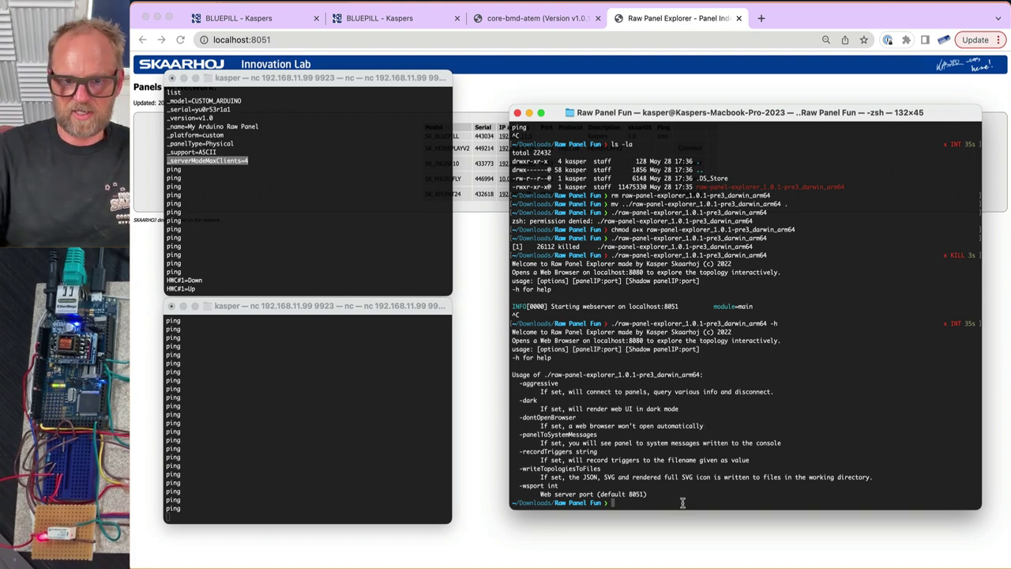
Rework the previous command to launch raw-panel-explorer connected directly to the Arduino panel at 192.168.11.99:9923
{"action": "key", "text": "Up"}
{"action": "key", "text": "BackSpace"}
{"action": "key", "text": "BackSpace"}
{"action": "type", "text": "192.168.11.99"}
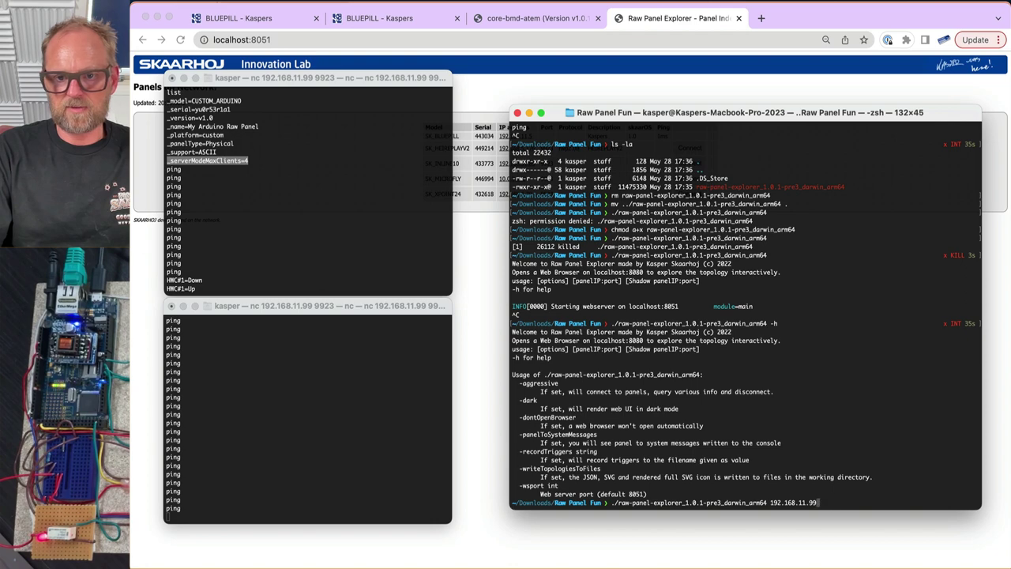
{"action": "type", "text": ":9923"}
{"action": "key", "text": "Return"}
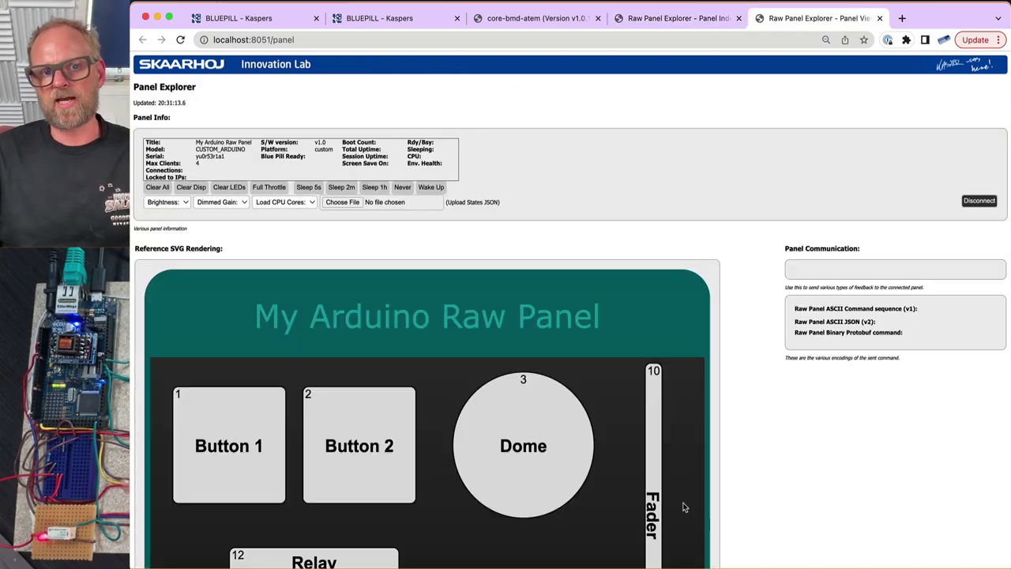
Select the Relay component in the panel rendering and toggle its output bit off, on and off again
{"action": "scroll", "coordinate": [655, 437], "scroll_direction": "down", "scroll_amount": 5}
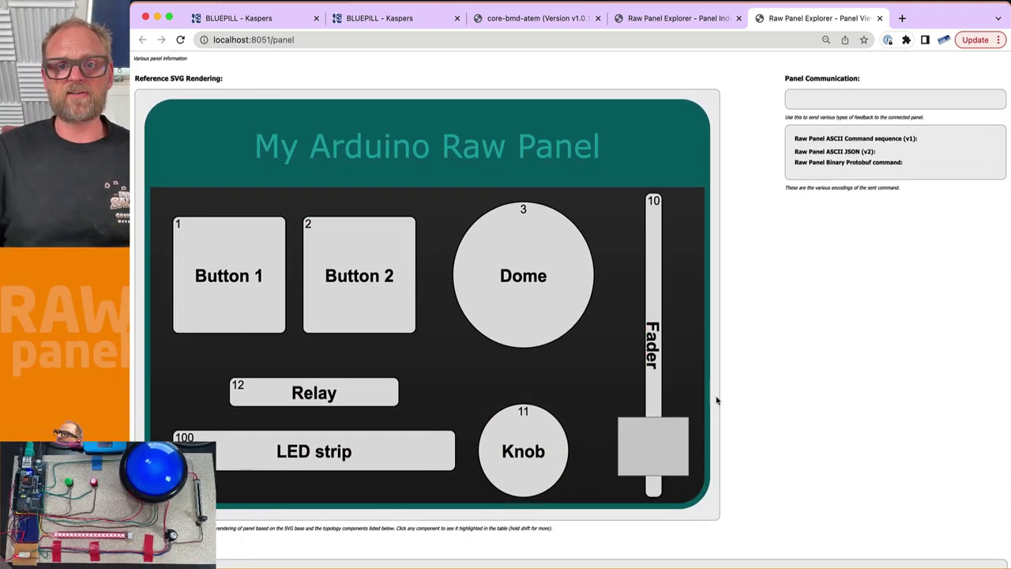
{"action": "scroll", "coordinate": [732, 398], "scroll_direction": "up", "scroll_amount": 2}
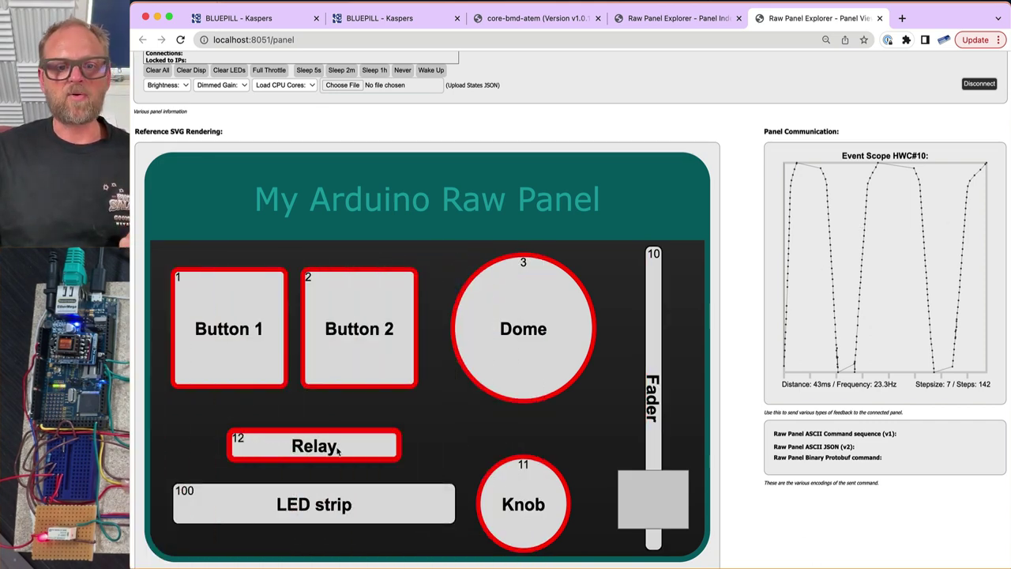
{"action": "left_click", "coordinate": [338, 448]}
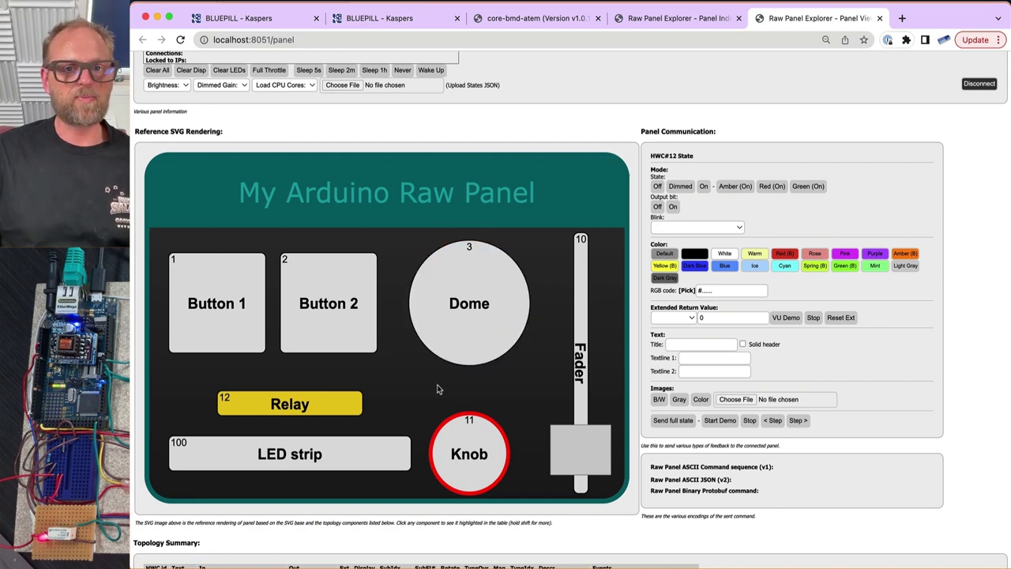
{"action": "left_click", "coordinate": [657, 207]}
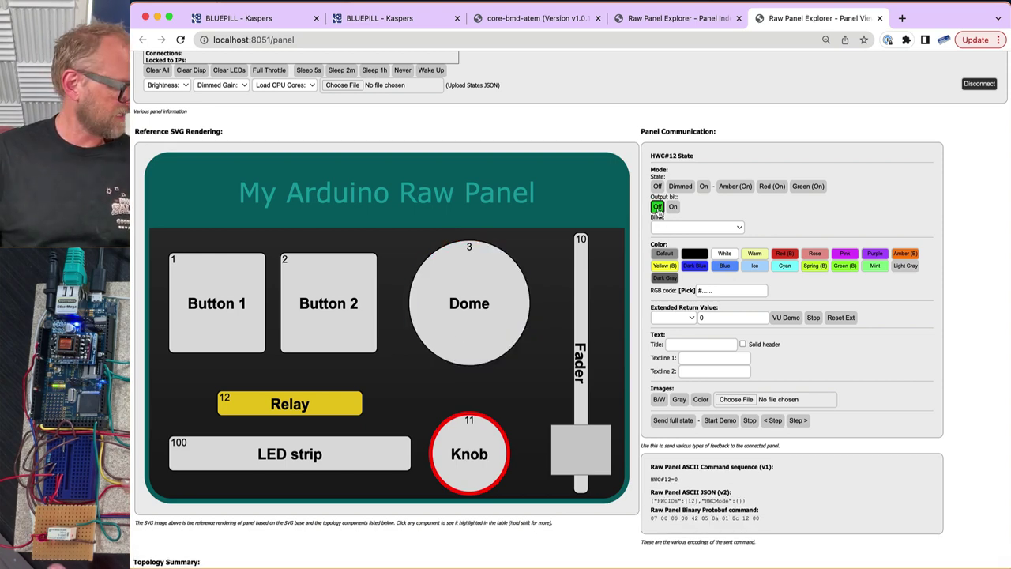
{"action": "left_click", "coordinate": [672, 207]}
{"action": "left_click", "coordinate": [658, 207]}
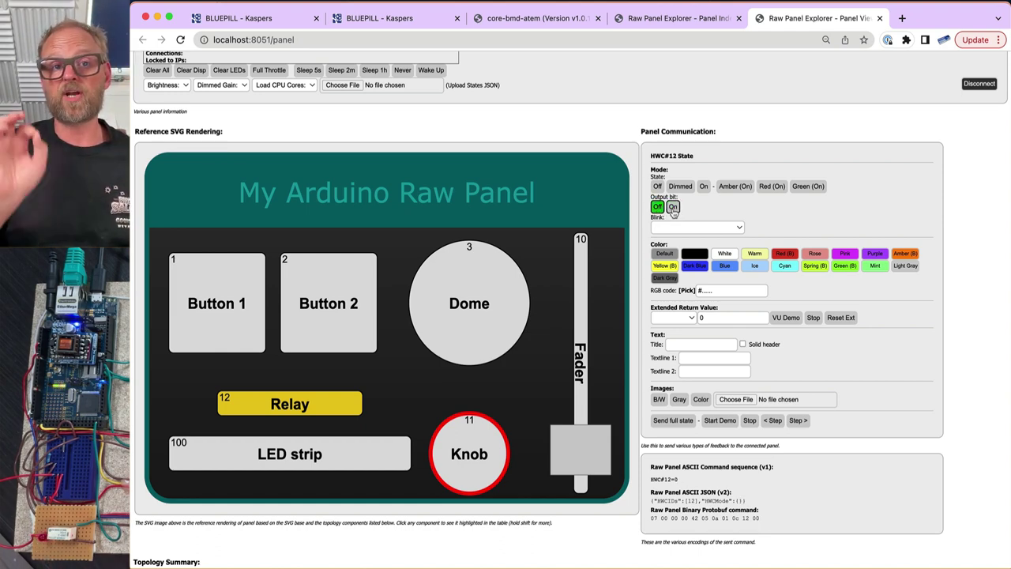
Close the panel settings in Reactor, switch to ATEM Software Control and perform several cuts on the switcher
{"action": "left_click", "coordinate": [380, 17]}
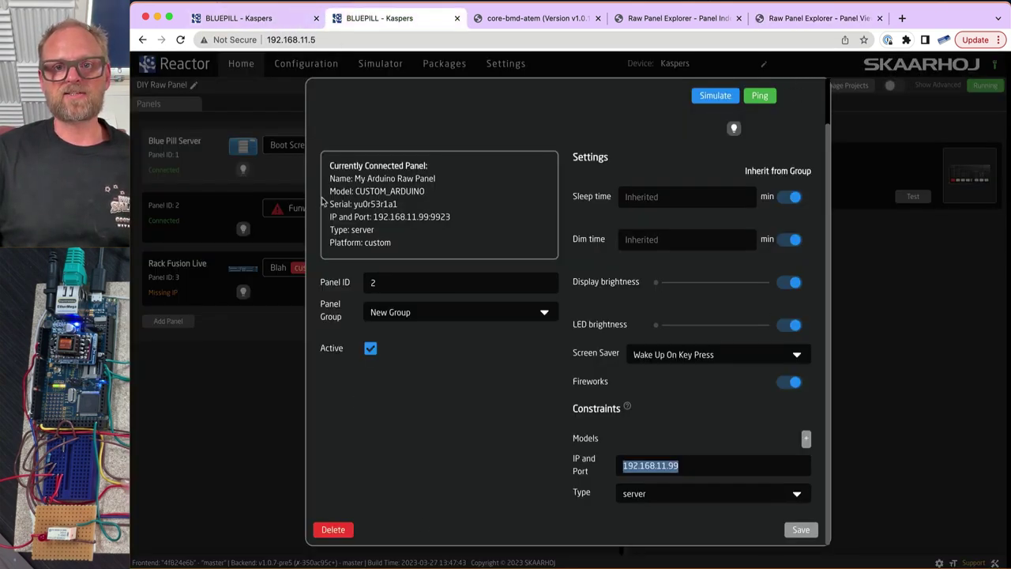
{"action": "left_click", "coordinate": [220, 466]}
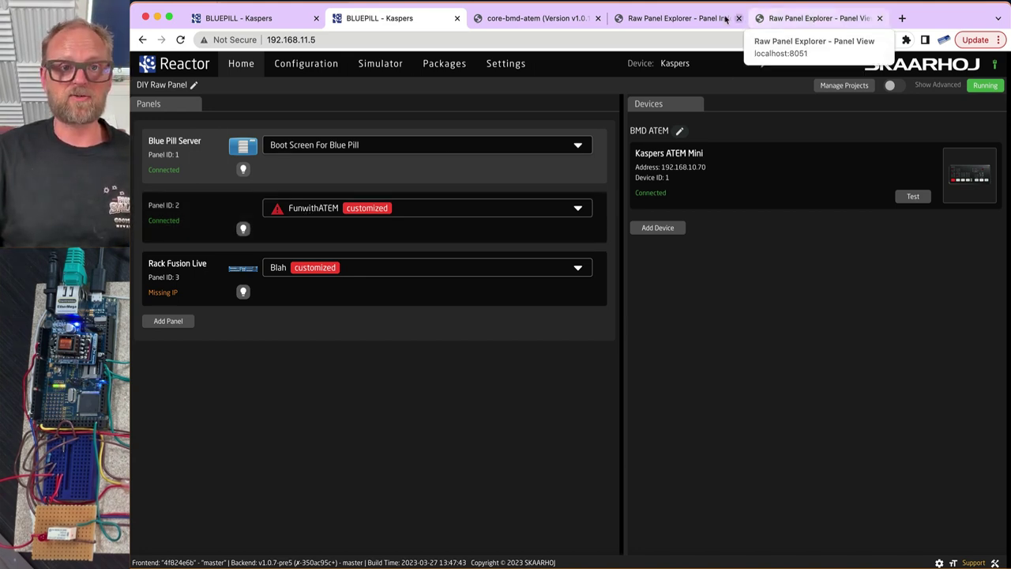
{"action": "key", "text": "super+Tab"}
{"action": "key", "text": "super+Tab"}
{"action": "key", "text": "super+Tab"}
{"action": "key", "text": "super+Tab"}
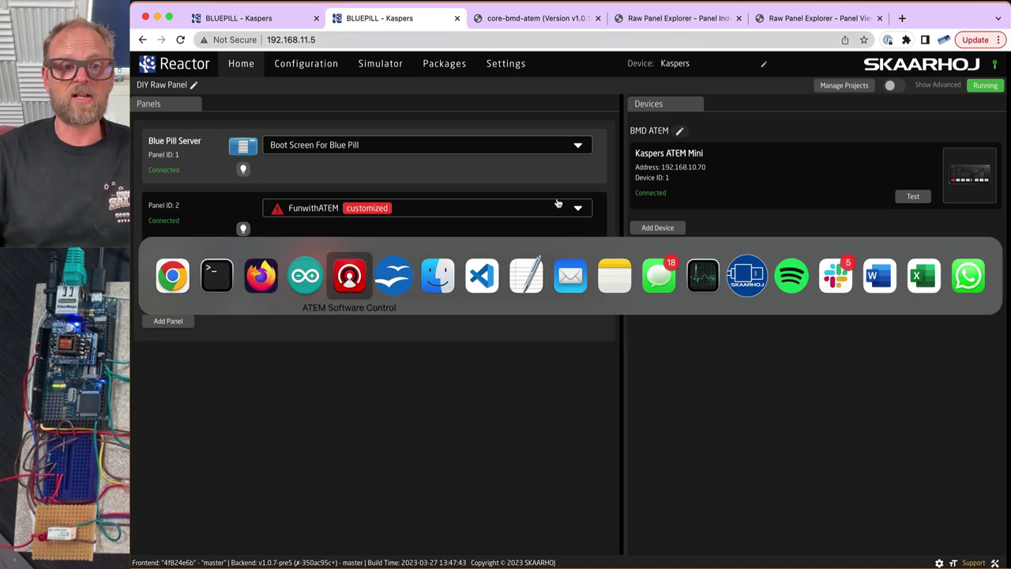
{"action": "left_click", "coordinate": [475, 522]}
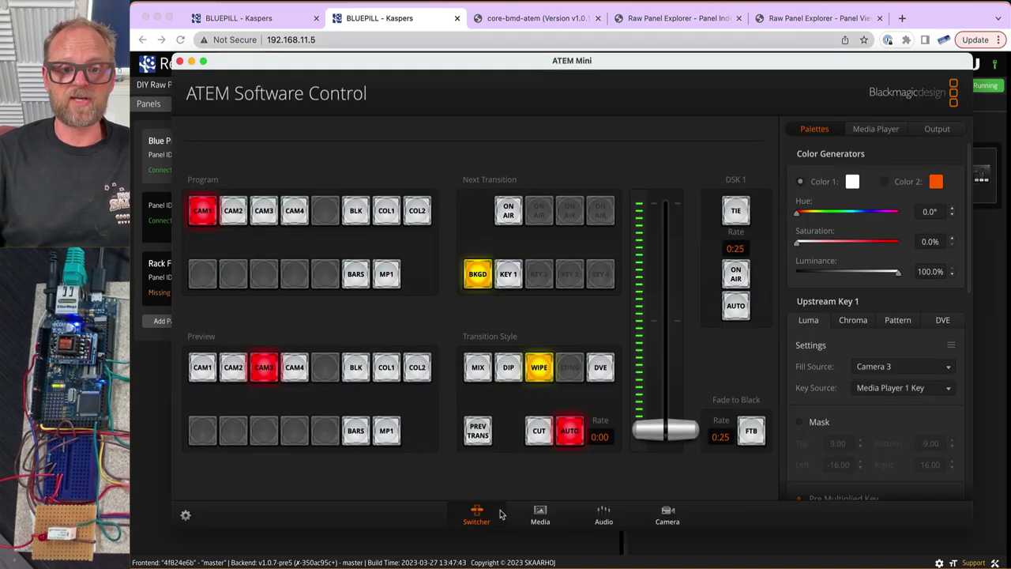
{"action": "left_click", "coordinate": [539, 431]}
{"action": "left_click", "coordinate": [539, 432]}
{"action": "left_click", "coordinate": [539, 431]}
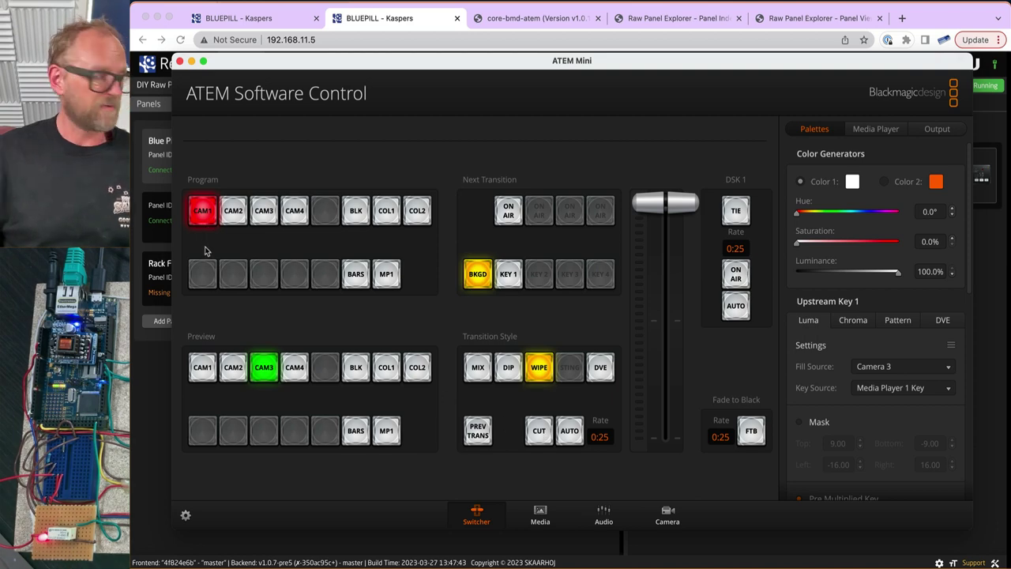
Return to the Raw Panel Explorer panel view in the browser and switch the Relay's output bit on
{"action": "key", "text": "super+Tab"}
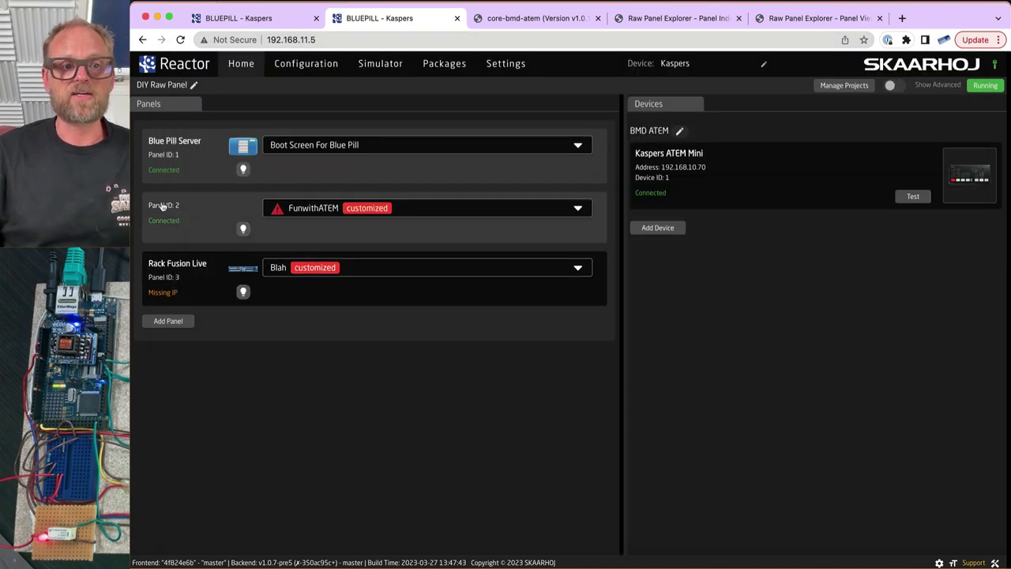
{"action": "left_click", "coordinate": [821, 22]}
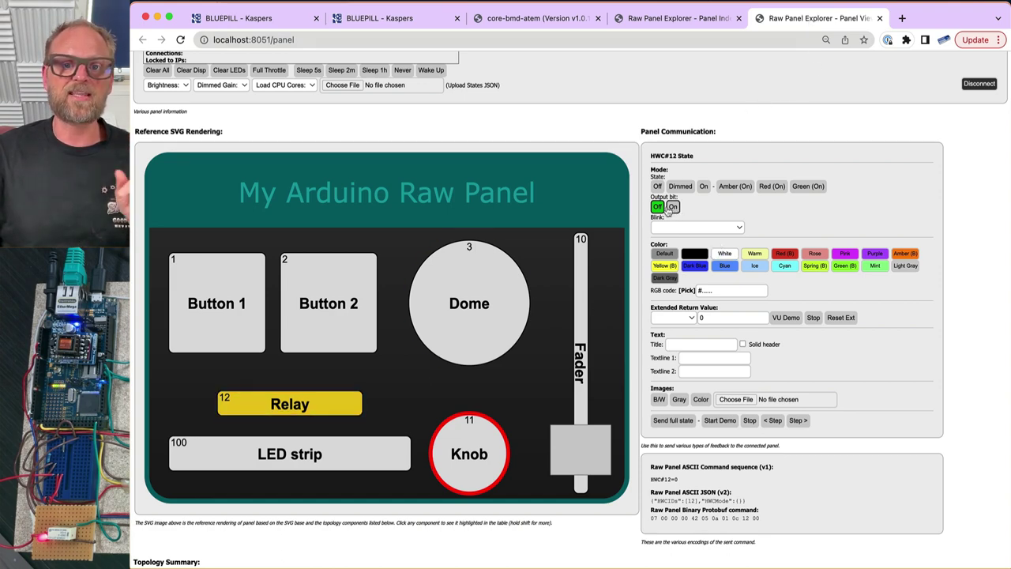
{"action": "scroll", "coordinate": [674, 208], "scroll_direction": "up", "scroll_amount": 2}
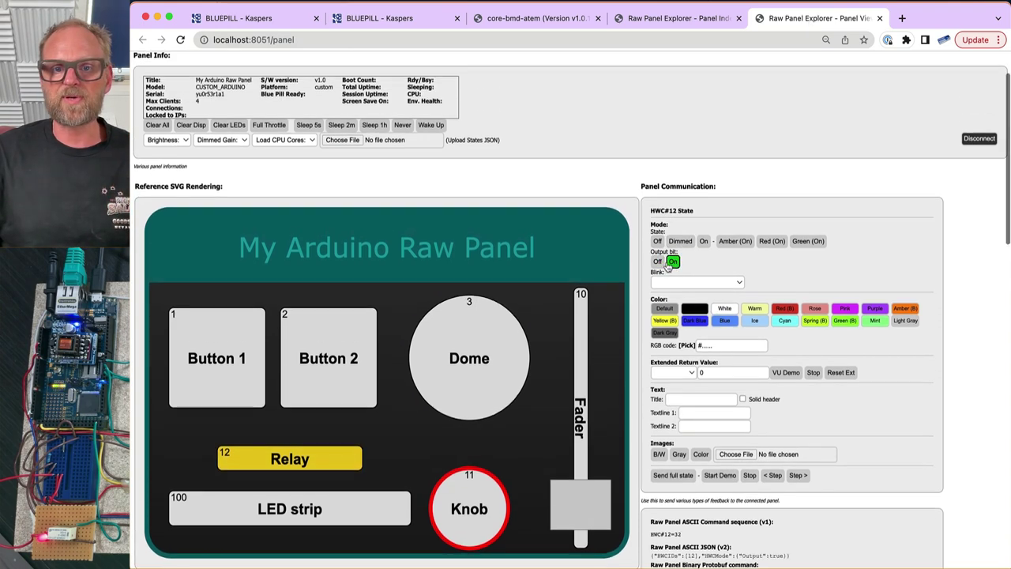
{"action": "left_click", "coordinate": [673, 261]}
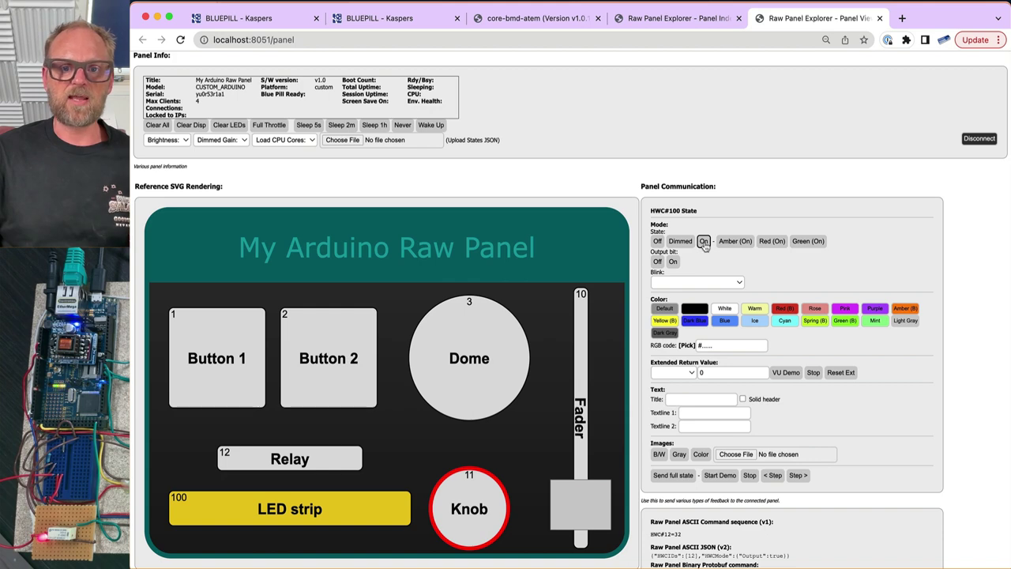
Test the LED strip's states, including Dimmed, Off, Amber (On), Red (On) and Green (On), and end with On
{"action": "left_click", "coordinate": [704, 241]}
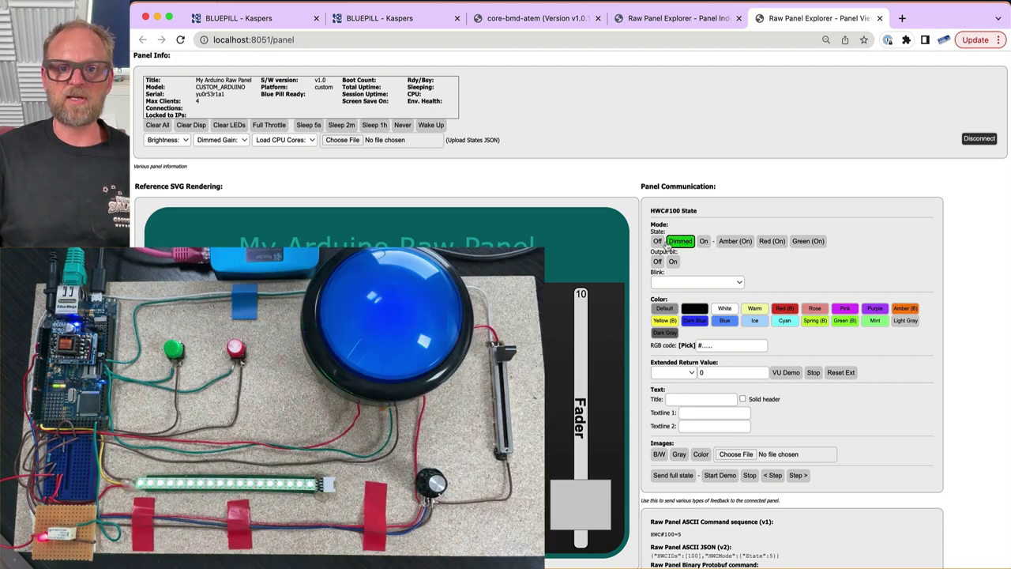
{"action": "left_click", "coordinate": [657, 241]}
{"action": "left_click", "coordinate": [704, 241]}
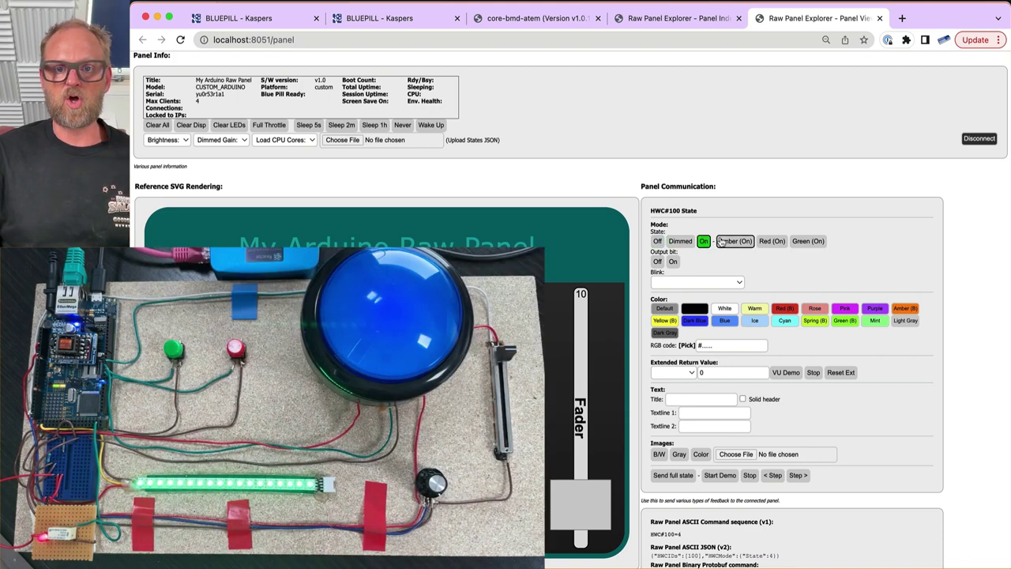
{"action": "left_click", "coordinate": [732, 241]}
{"action": "left_click", "coordinate": [772, 241]}
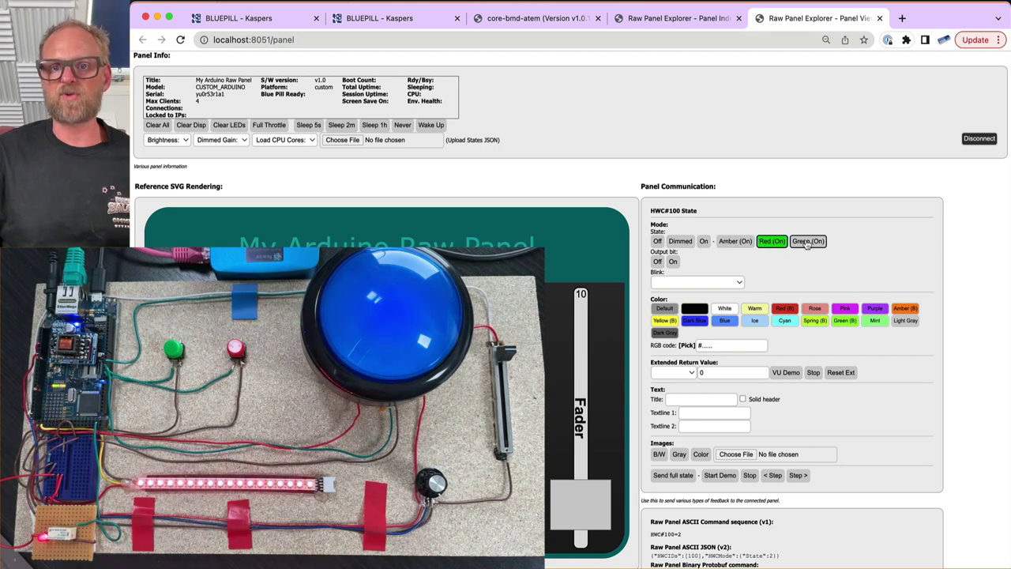
{"action": "left_click", "coordinate": [808, 241]}
{"action": "left_click", "coordinate": [704, 241]}
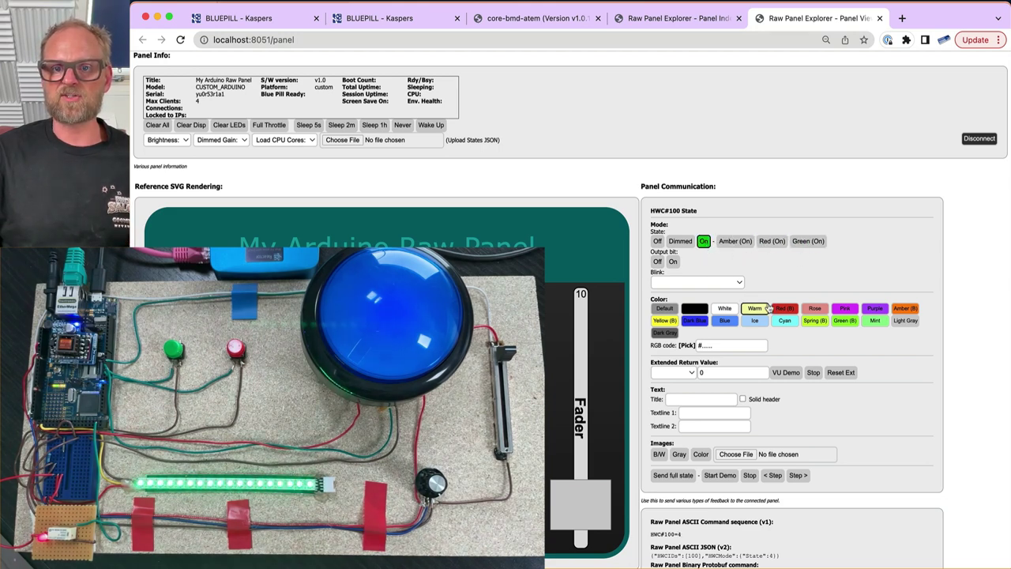
Try the colors Rose, Spring (B), Cyan, Pink, Purple, Mint and Amber (B) on the LED strip, and set its state to Dimmed
{"action": "left_click", "coordinate": [814, 308]}
{"action": "left_click", "coordinate": [815, 320]}
{"action": "left_click", "coordinate": [784, 320]}
{"action": "left_click", "coordinate": [844, 308]}
{"action": "left_click", "coordinate": [874, 308]}
{"action": "left_click", "coordinate": [876, 320]}
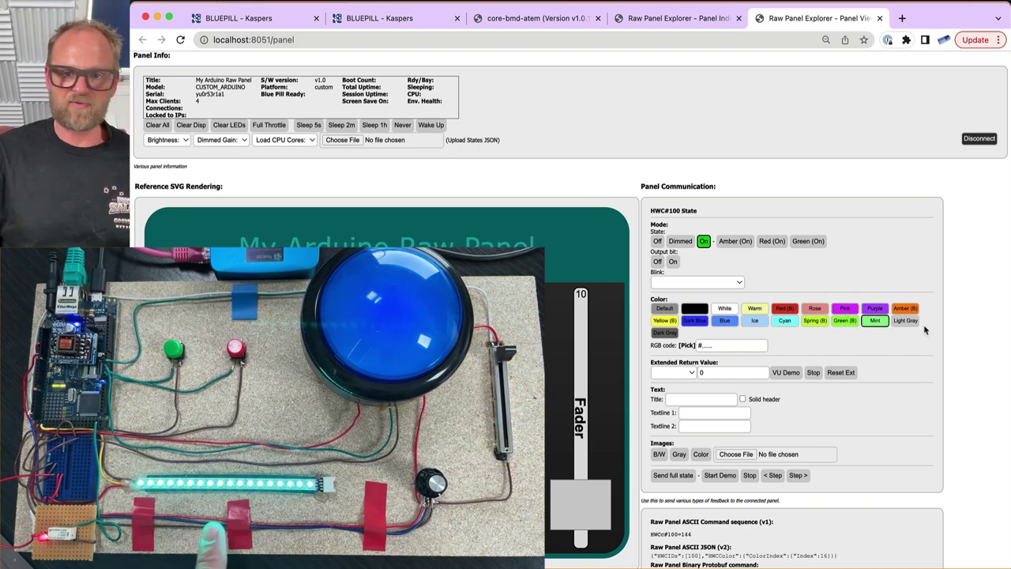
{"action": "left_click", "coordinate": [906, 308]}
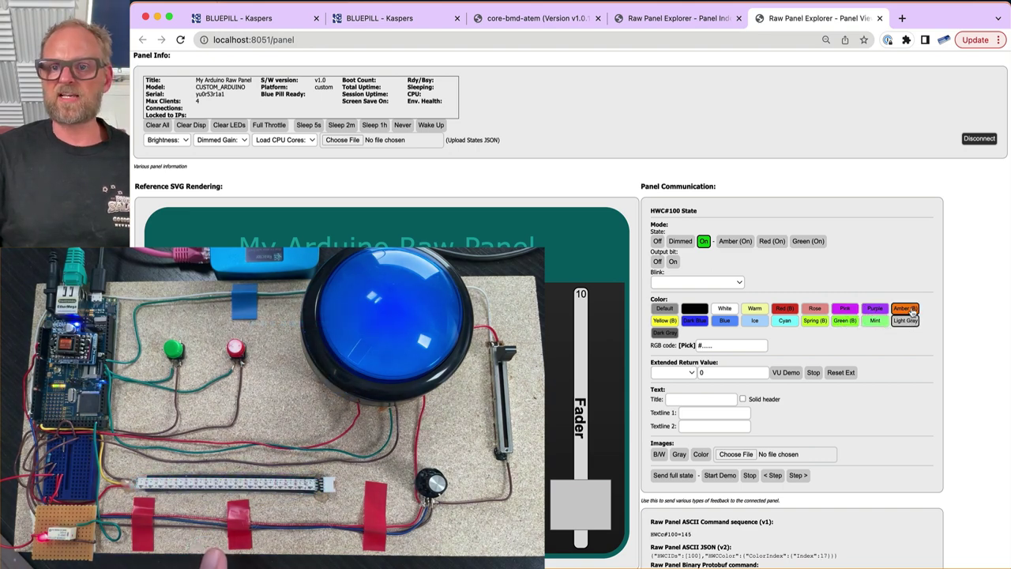
{"action": "left_click", "coordinate": [681, 241]}
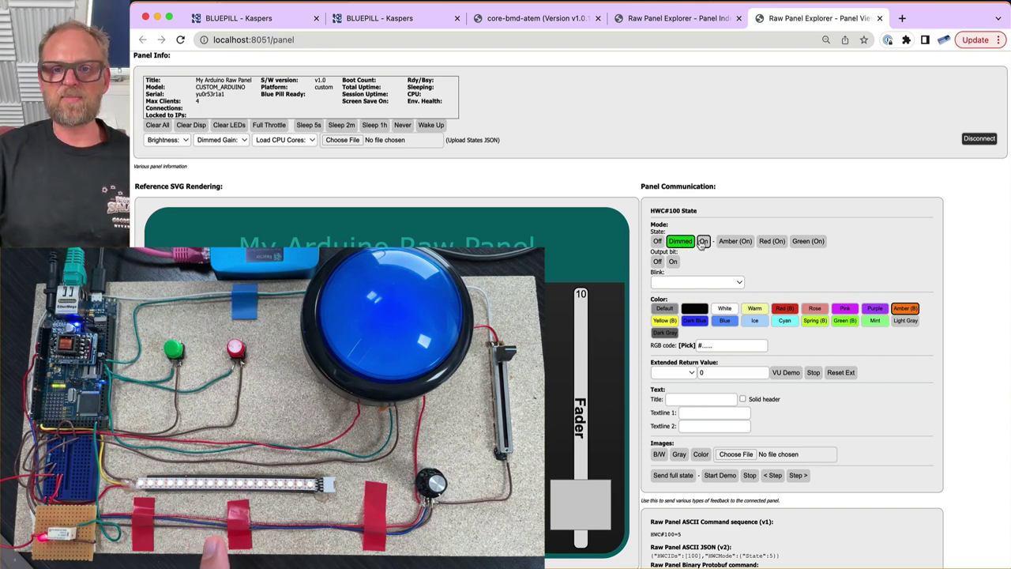
Set the LED strip to On, color it Blue, and alternate its state between Dimmed and On, ending with On
{"action": "left_click", "coordinate": [704, 241]}
{"action": "left_click", "coordinate": [704, 241]}
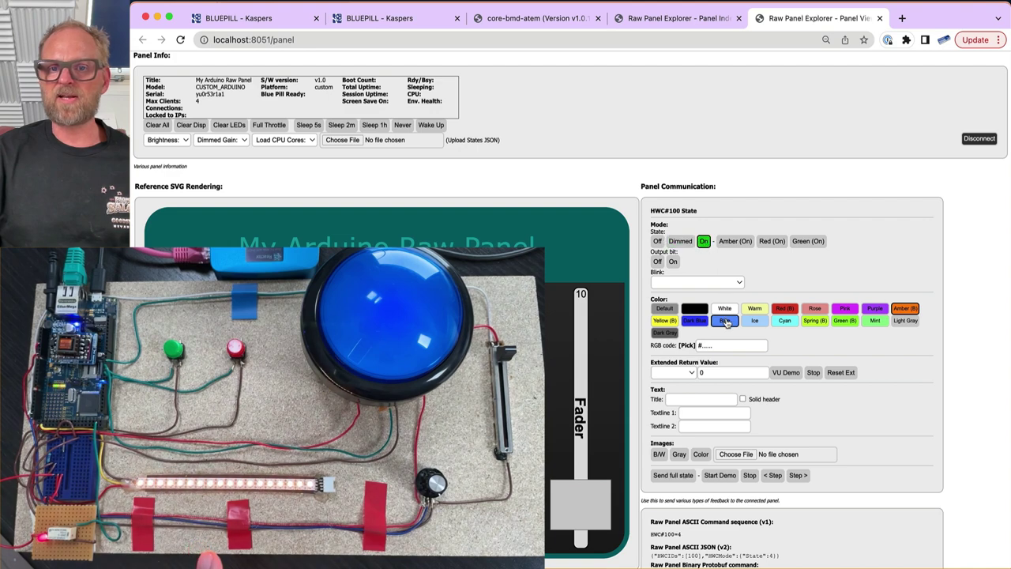
{"action": "left_click", "coordinate": [725, 321]}
{"action": "left_click", "coordinate": [680, 241]}
{"action": "left_click", "coordinate": [704, 241]}
{"action": "left_click", "coordinate": [680, 241]}
{"action": "left_click", "coordinate": [702, 241]}
{"action": "left_click", "coordinate": [670, 241]}
{"action": "left_click", "coordinate": [680, 242]}
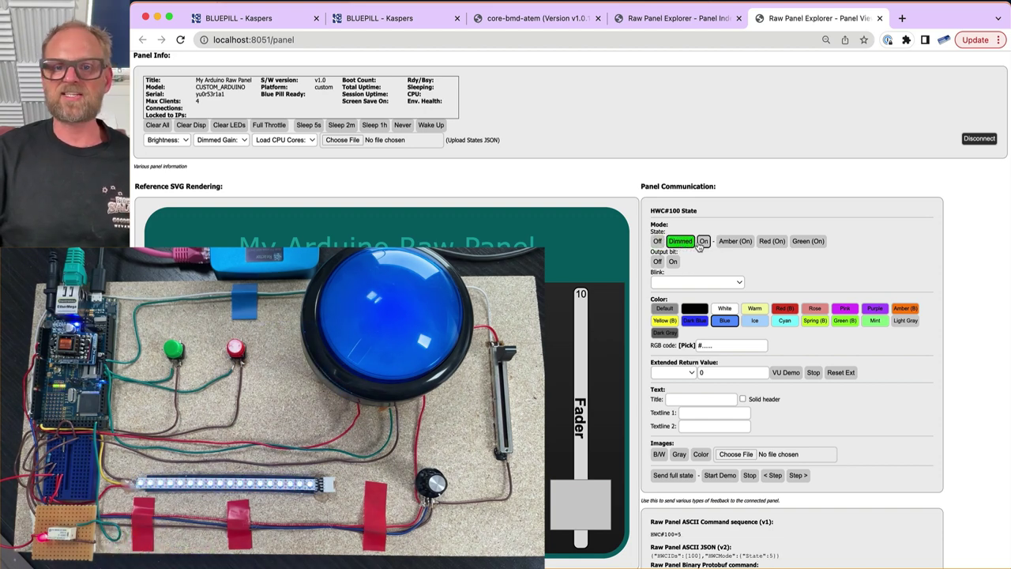
{"action": "left_click", "coordinate": [702, 241]}
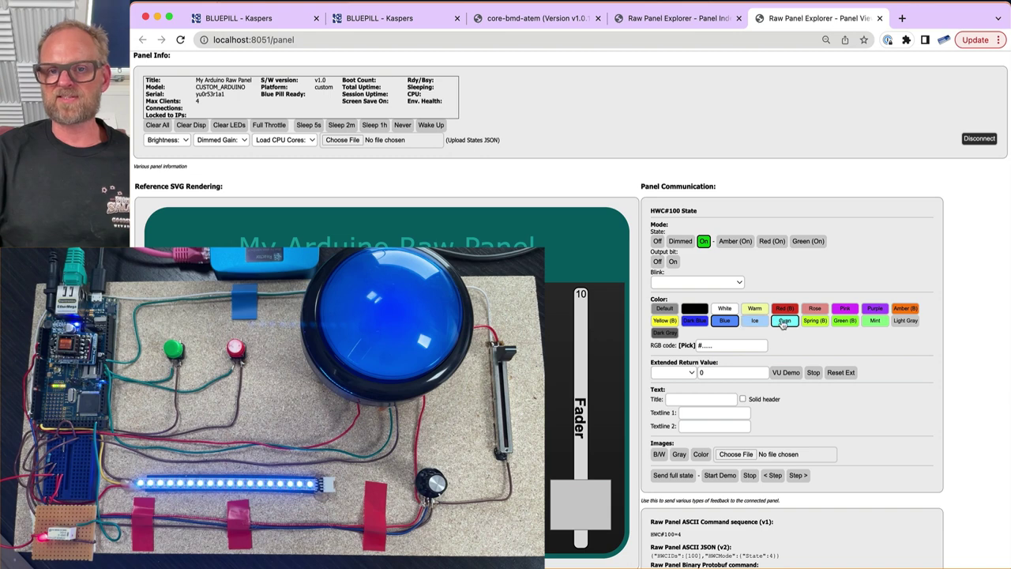
Pick the custom purple RGB color #b101f6 for the LED strip
{"action": "left_click", "coordinate": [688, 345]}
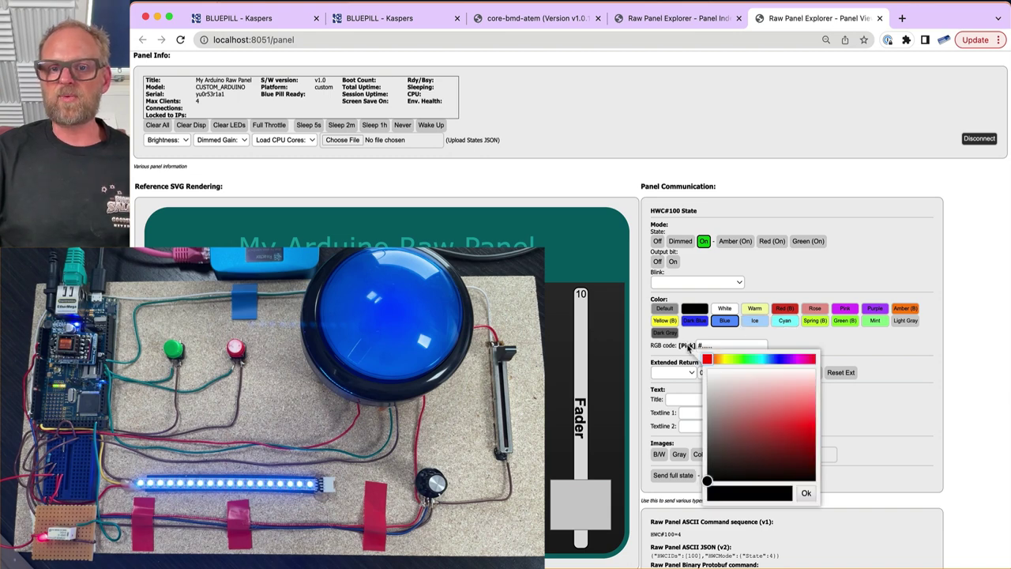
{"action": "left_click", "coordinate": [815, 428]}
{"action": "mouse_move", "coordinate": [770, 361]}
{"action": "left_mouse_down"}
{"action": "mouse_move", "coordinate": [802, 361]}
{"action": "mouse_move", "coordinate": [723, 364]}
{"action": "mouse_move", "coordinate": [794, 361]}
{"action": "left_mouse_up"}
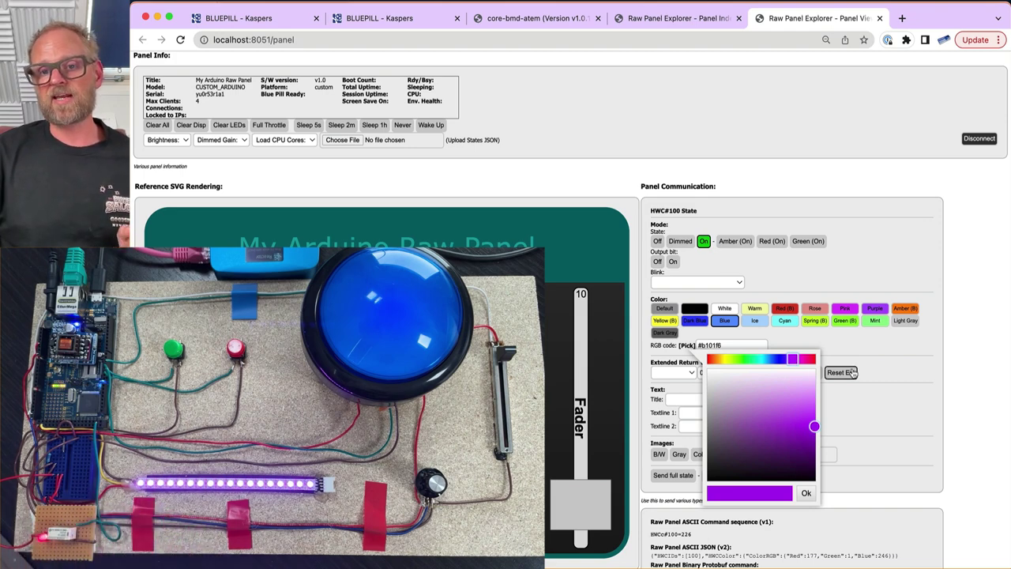
{"action": "left_click", "coordinate": [886, 391]}
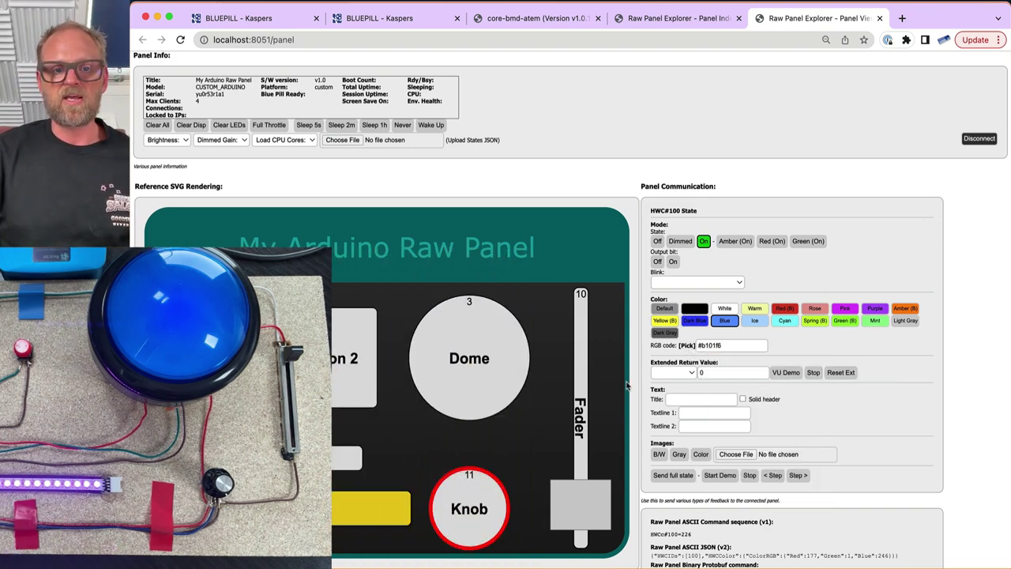
Set the states of the Dome and the LED strip to Off
{"action": "left_click", "coordinate": [484, 362]}
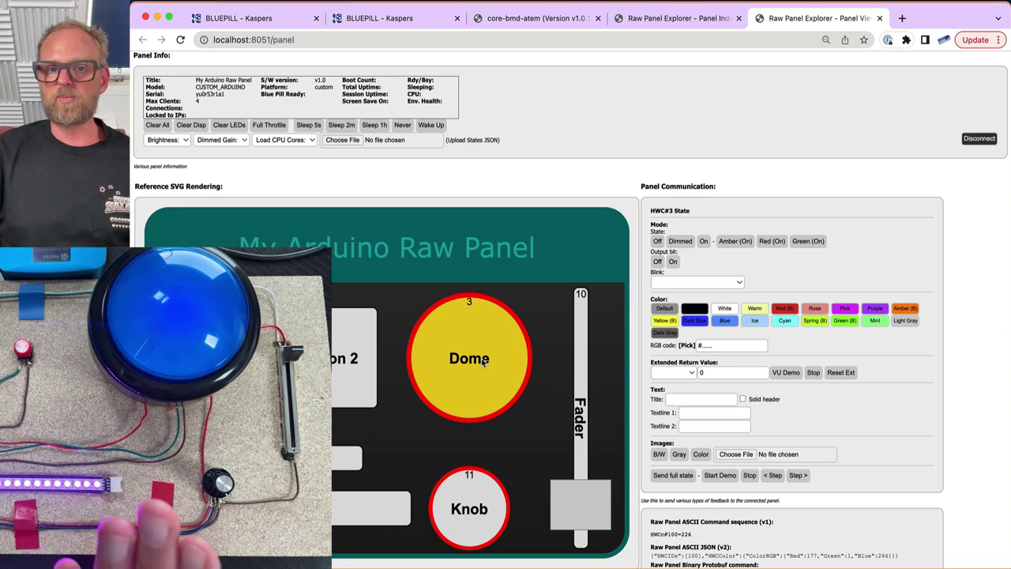
{"action": "left_click", "coordinate": [658, 240]}
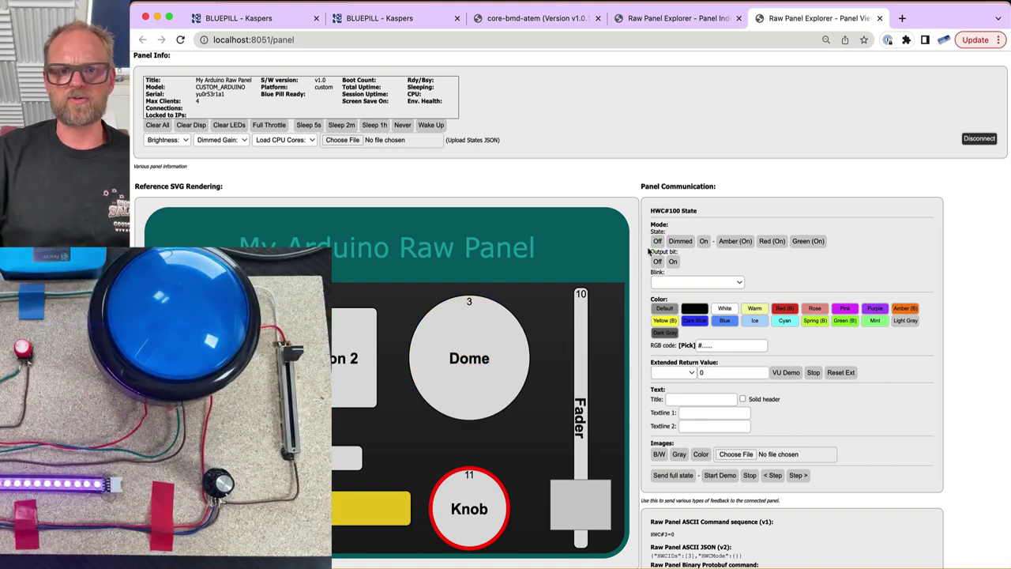
Test the Dome's light by switching its state repeatedly between Off, Dimmed and On, ending with On
{"action": "left_click", "coordinate": [485, 360]}
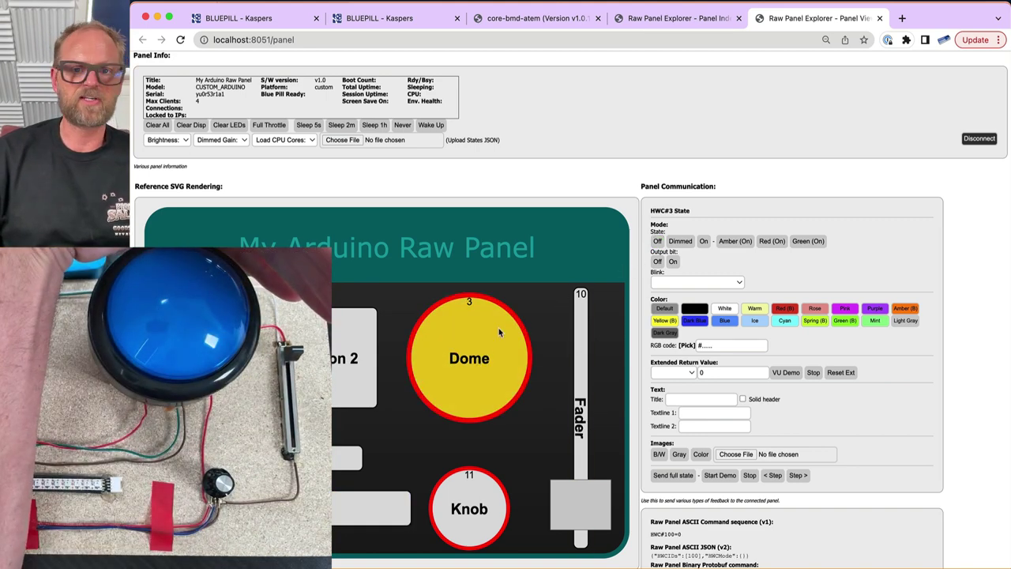
{"action": "left_click", "coordinate": [681, 242]}
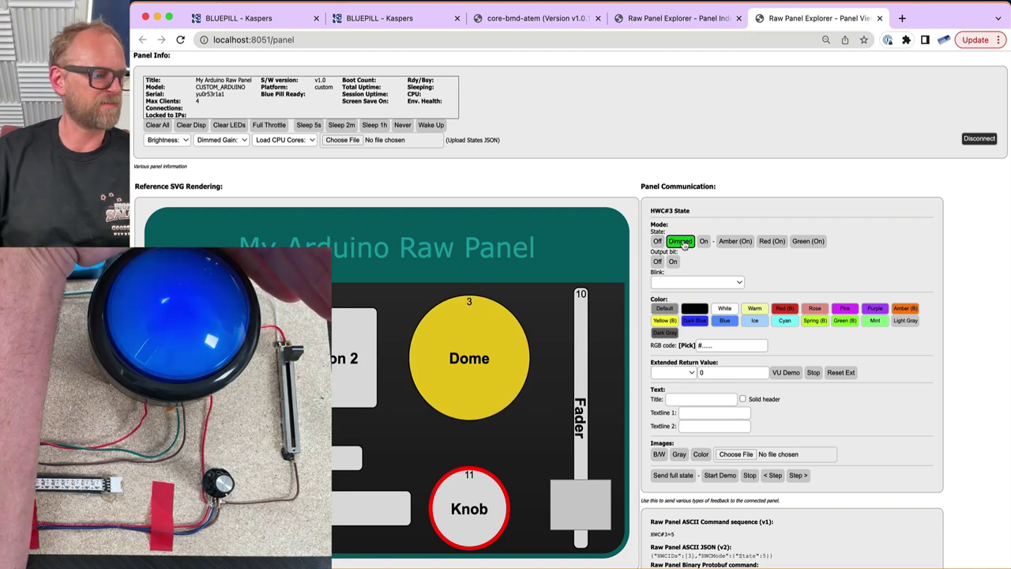
{"action": "left_click", "coordinate": [704, 242]}
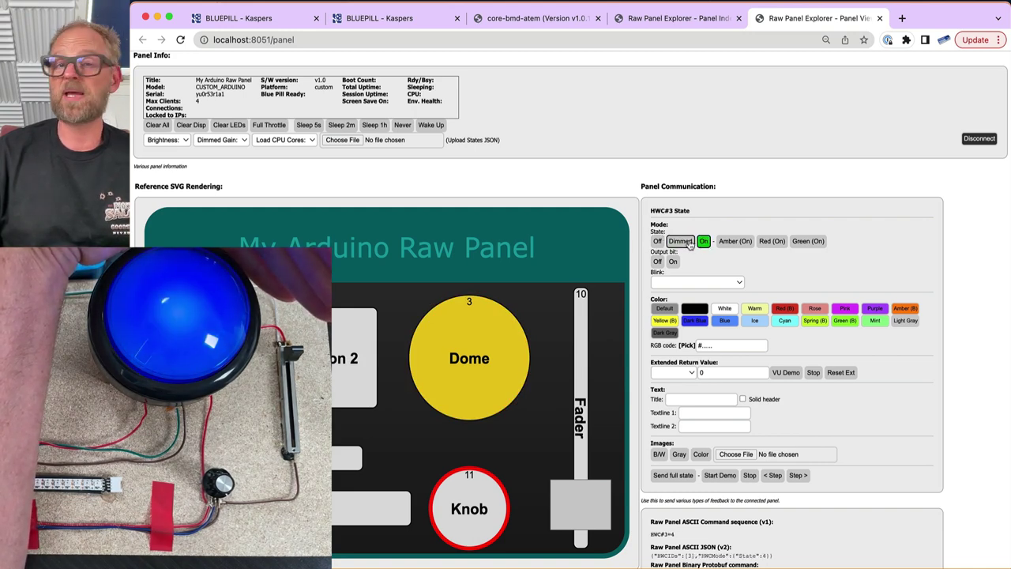
{"action": "left_click", "coordinate": [683, 242]}
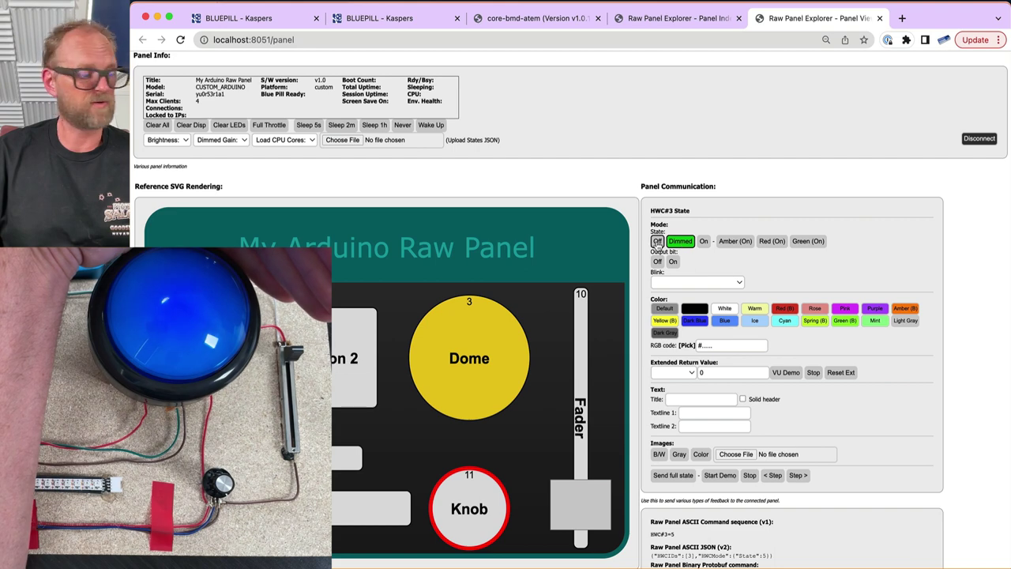
{"action": "left_click", "coordinate": [657, 242]}
{"action": "left_click", "coordinate": [680, 242]}
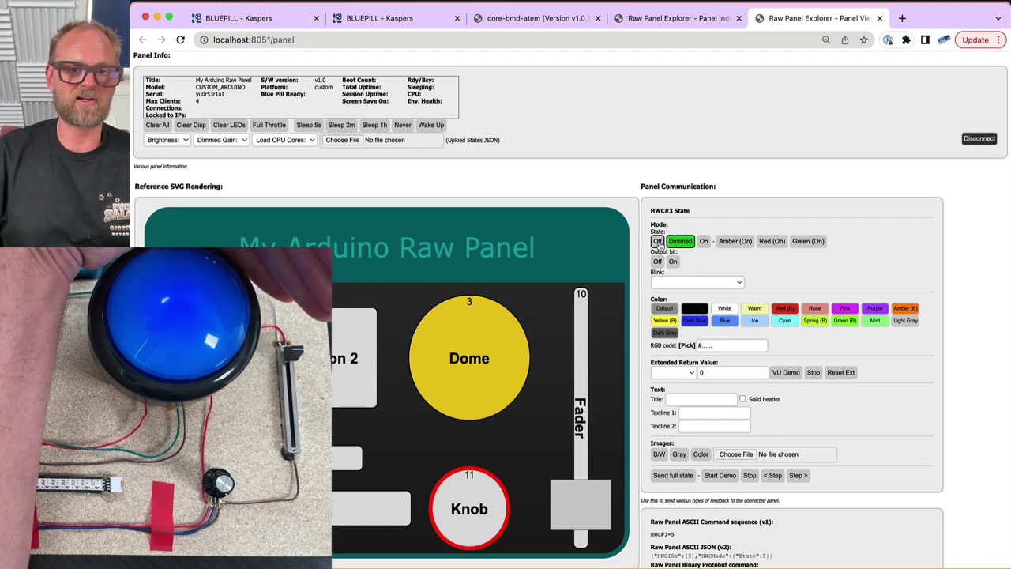
{"action": "left_click", "coordinate": [657, 242]}
{"action": "left_click", "coordinate": [681, 242]}
{"action": "left_click", "coordinate": [703, 242]}
Try the colors Ice, Purple and Pink on the Dome
{"action": "left_click", "coordinate": [754, 321]}
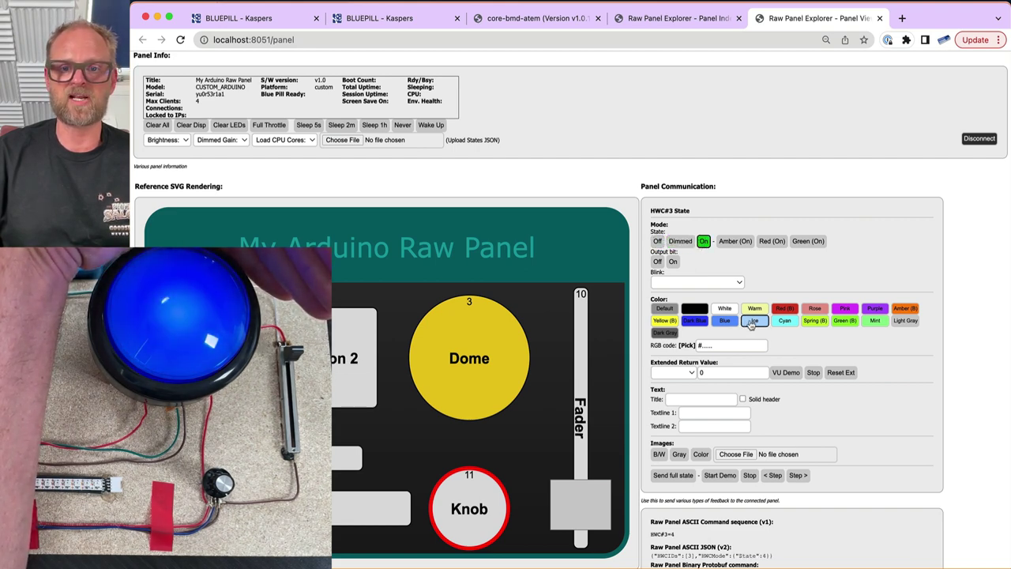
{"action": "left_click", "coordinate": [877, 310]}
{"action": "left_click", "coordinate": [846, 309]}
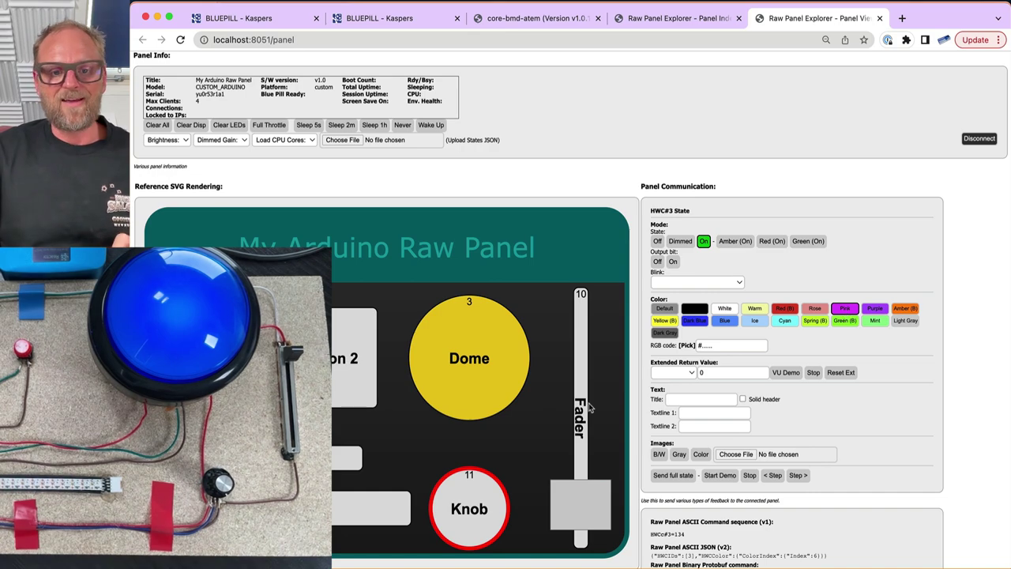
Examine the In and Out types of the Fader, Knob, Dome and LED strip in the Topology Summary
{"action": "scroll", "coordinate": [544, 422], "scroll_direction": "down", "scroll_amount": 5}
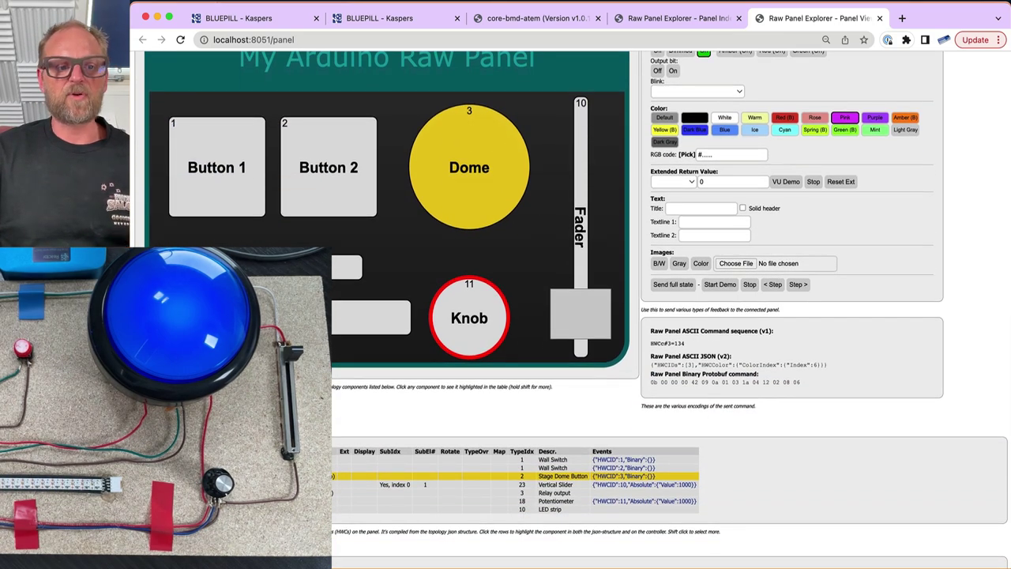
{"action": "scroll", "coordinate": [547, 430], "scroll_direction": "down", "scroll_amount": 3}
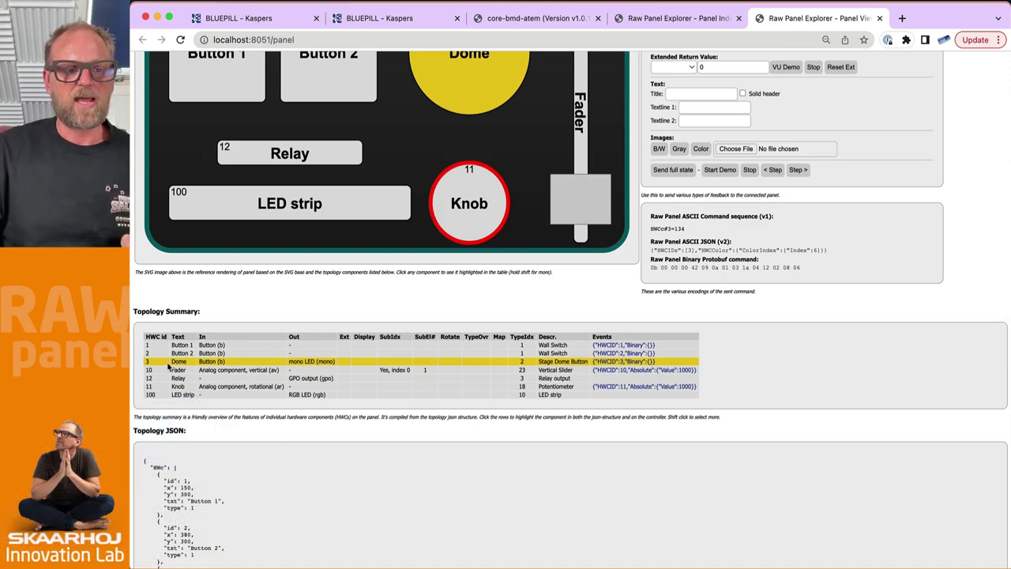
{"action": "scroll", "coordinate": [167, 365], "scroll_direction": "up", "scroll_amount": 10}
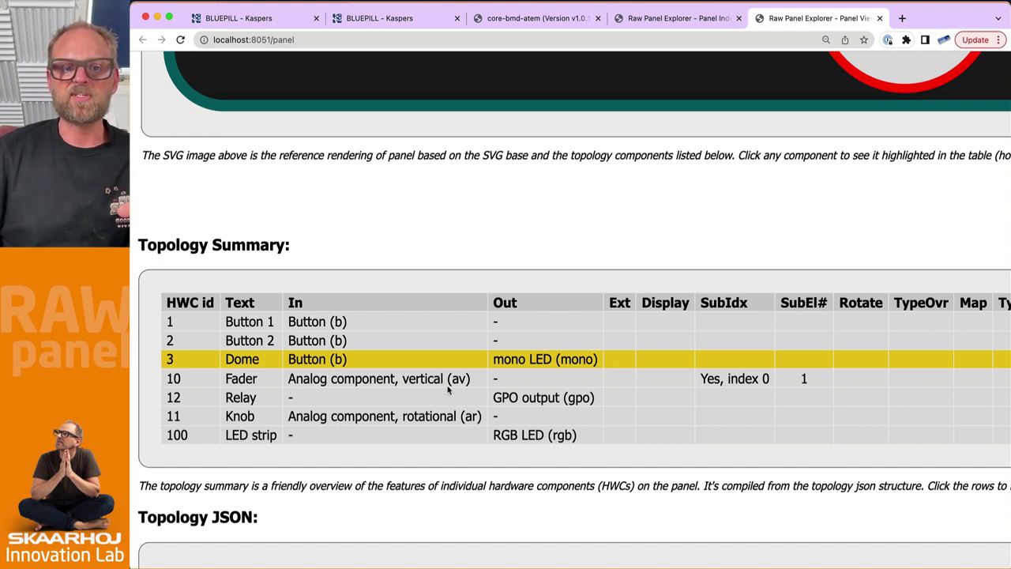
{"action": "left_click_drag", "start_coordinate": [311, 381], "coordinate": [467, 380]}
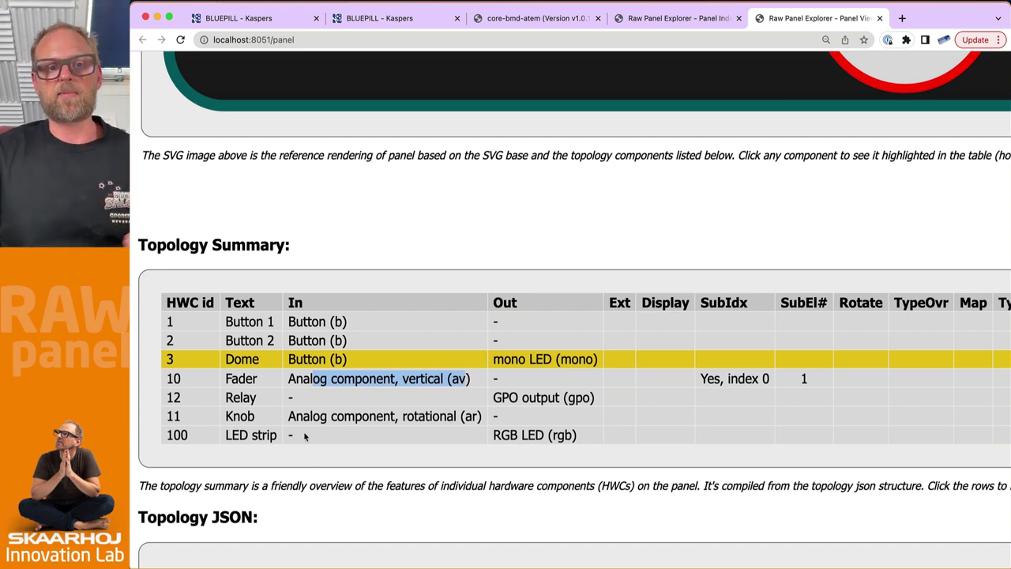
{"action": "left_click_drag", "start_coordinate": [303, 418], "coordinate": [486, 419]}
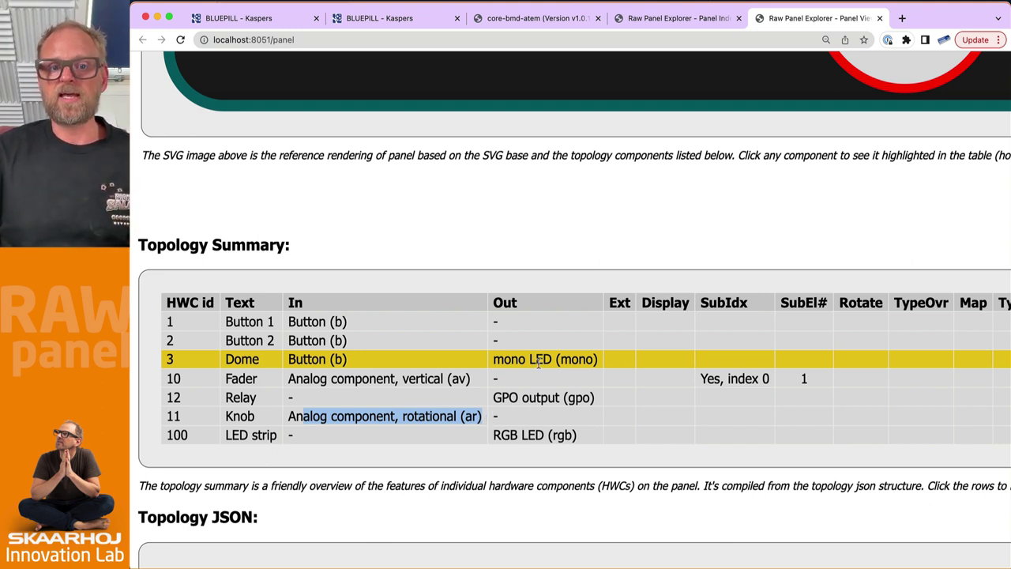
{"action": "left_click_drag", "start_coordinate": [494, 360], "coordinate": [606, 361]}
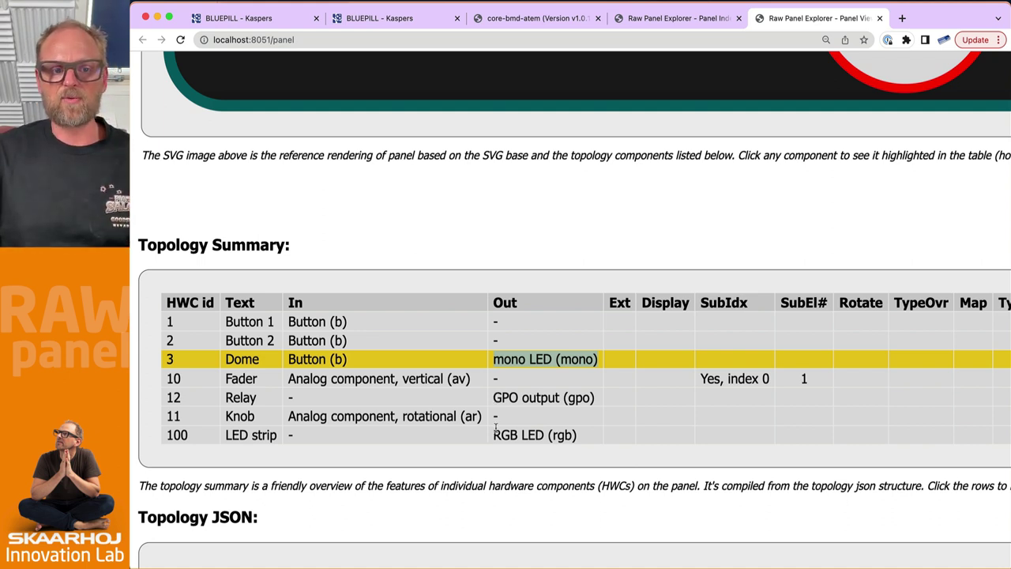
{"action": "left_click_drag", "start_coordinate": [494, 434], "coordinate": [582, 433]}
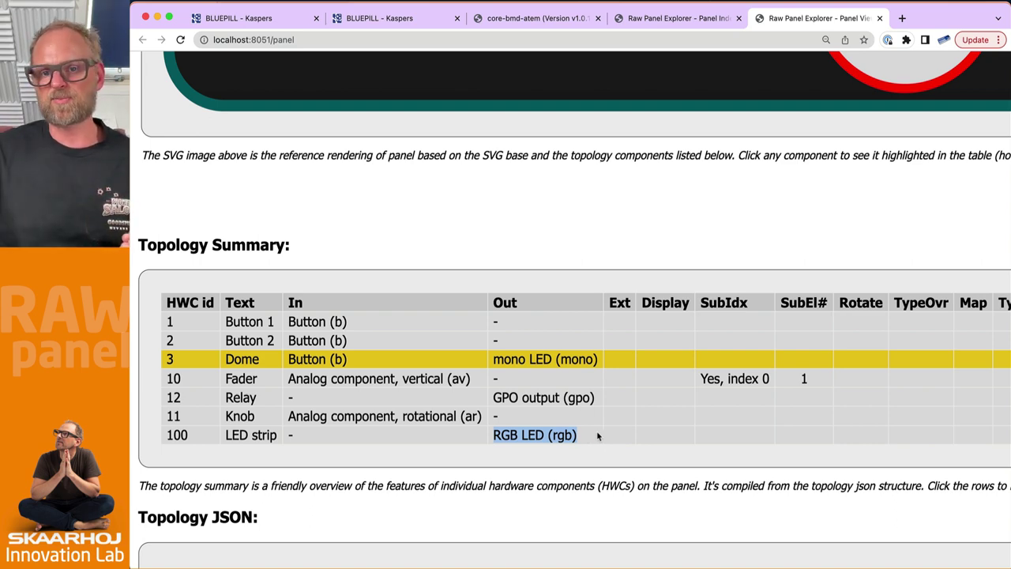
Review the type indexes, descriptions and events of the panel's components in the Topology Summary
{"action": "scroll", "coordinate": [597, 431], "scroll_direction": "right", "scroll_amount": 10}
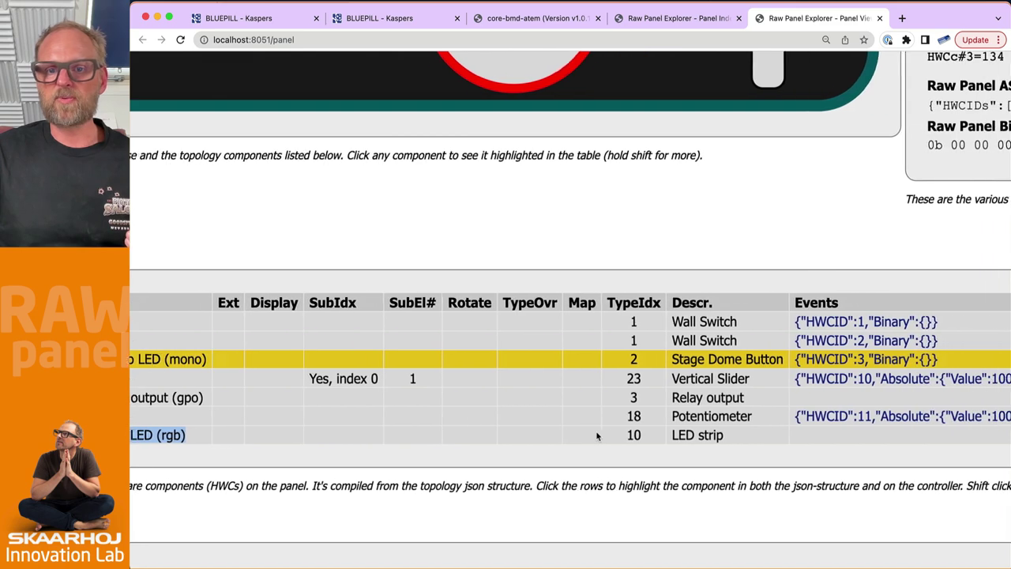
{"action": "scroll", "coordinate": [598, 432], "scroll_direction": "right", "scroll_amount": 3}
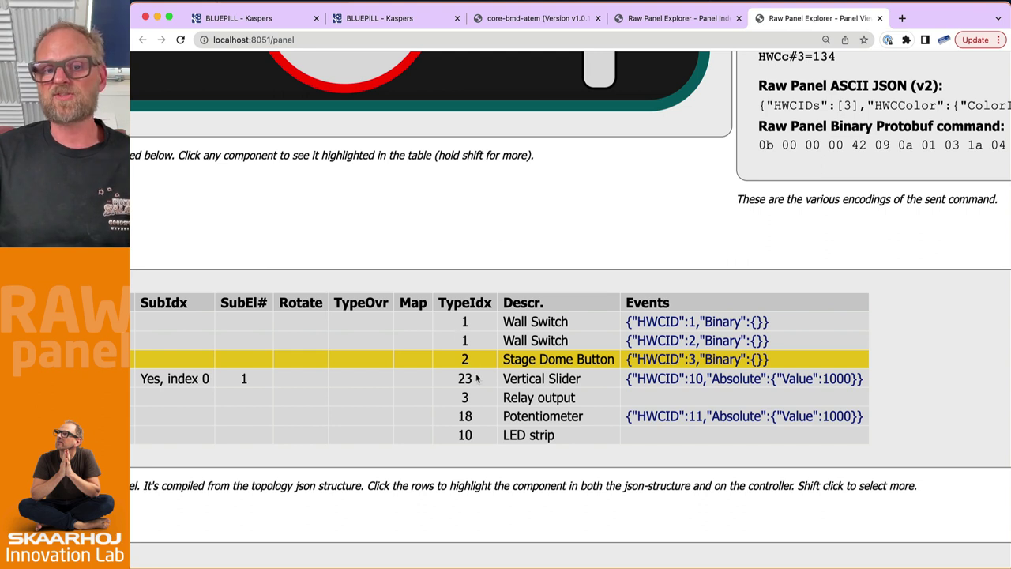
{"action": "scroll", "coordinate": [462, 397], "scroll_direction": "left", "scroll_amount": 2}
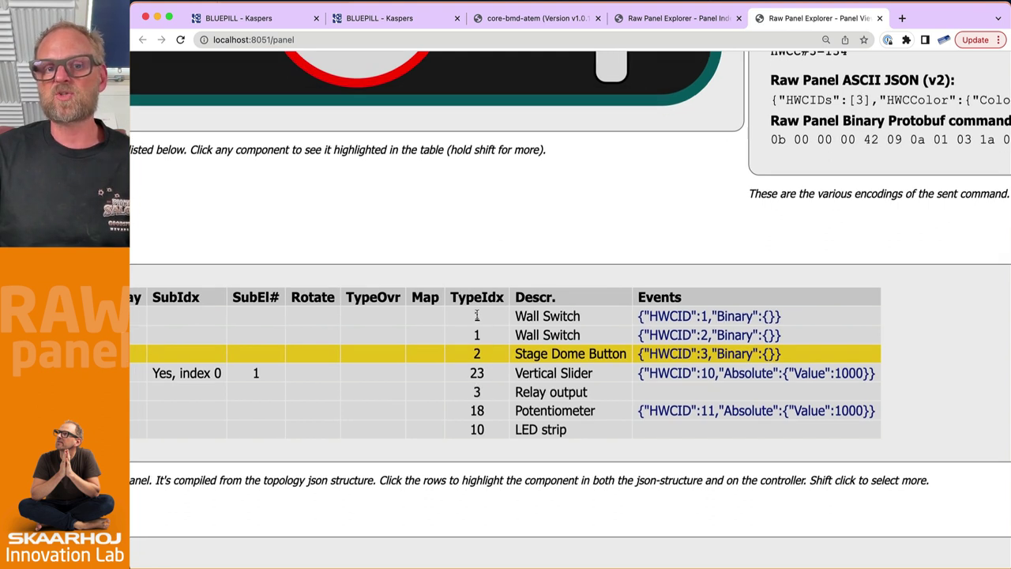
{"action": "scroll", "coordinate": [478, 323], "scroll_direction": "left", "scroll_amount": 1}
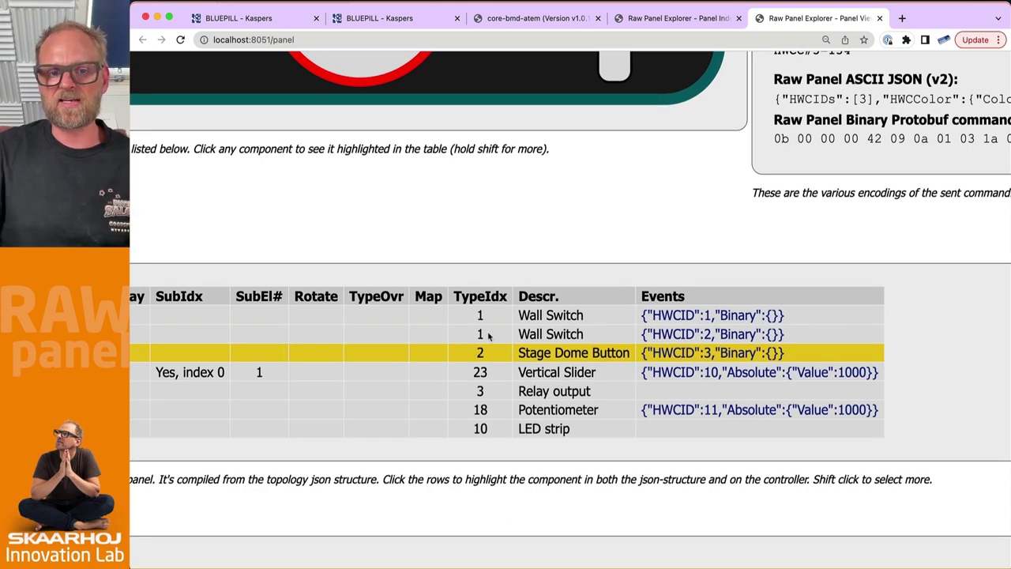
{"action": "scroll", "coordinate": [474, 355], "scroll_direction": "down", "scroll_amount": 5}
{"action": "scroll", "coordinate": [468, 360], "scroll_direction": "down", "scroll_amount": 5}
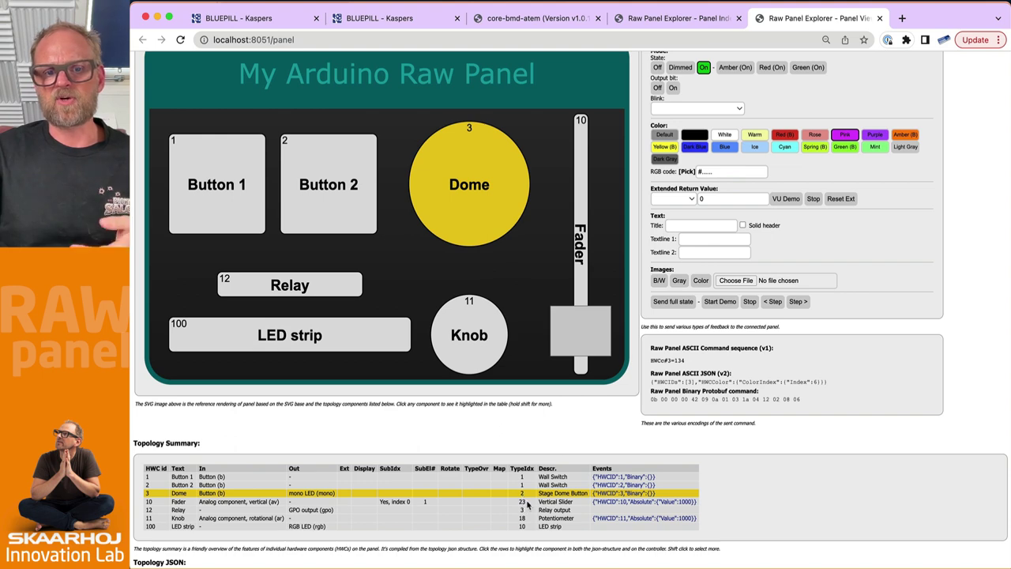
{"action": "scroll", "coordinate": [523, 500], "scroll_direction": "down", "scroll_amount": 1}
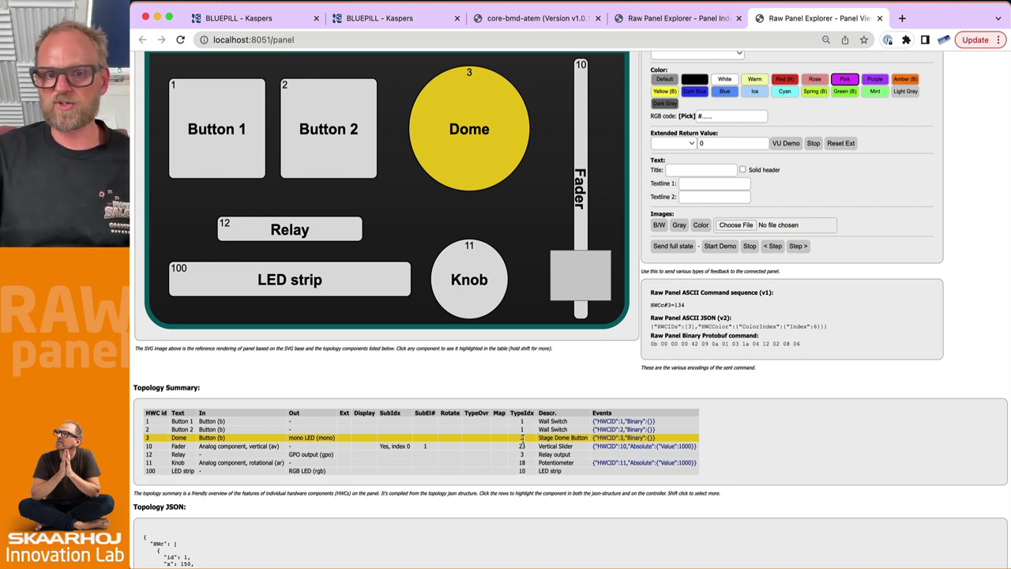
{"action": "scroll", "coordinate": [344, 474], "scroll_direction": "down", "scroll_amount": 1}
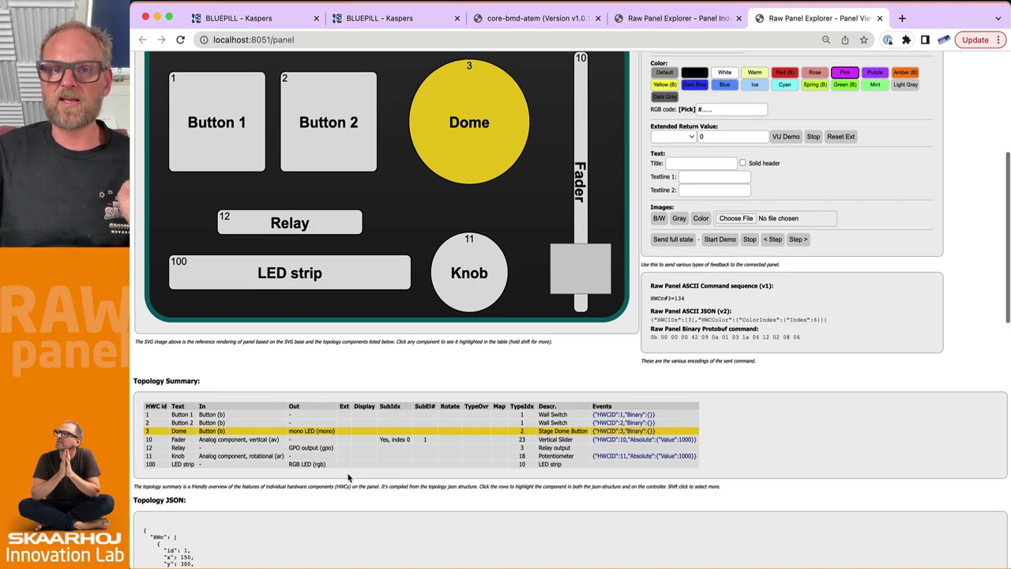
Enlarge the Topology JSON and examine the id, position, text and type entries of the hardware components
{"action": "scroll", "coordinate": [348, 475], "scroll_direction": "down", "scroll_amount": 5}
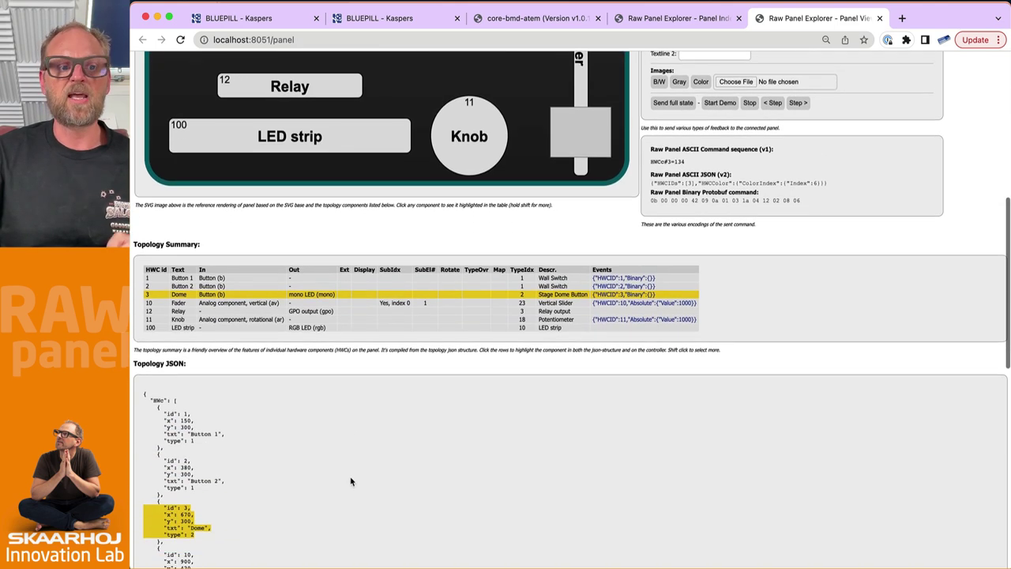
{"action": "triple_click", "coordinate": [202, 481]}
{"action": "key", "text": "super+plus"}
{"action": "key", "text": "super+plus"}
{"action": "key", "text": "super+plus"}
{"action": "key", "text": "super+plus"}
{"action": "key", "text": "super+plus"}
{"action": "key", "text": "super+plus"}
{"action": "scroll", "coordinate": [163, 459], "scroll_direction": "down", "scroll_amount": 5}
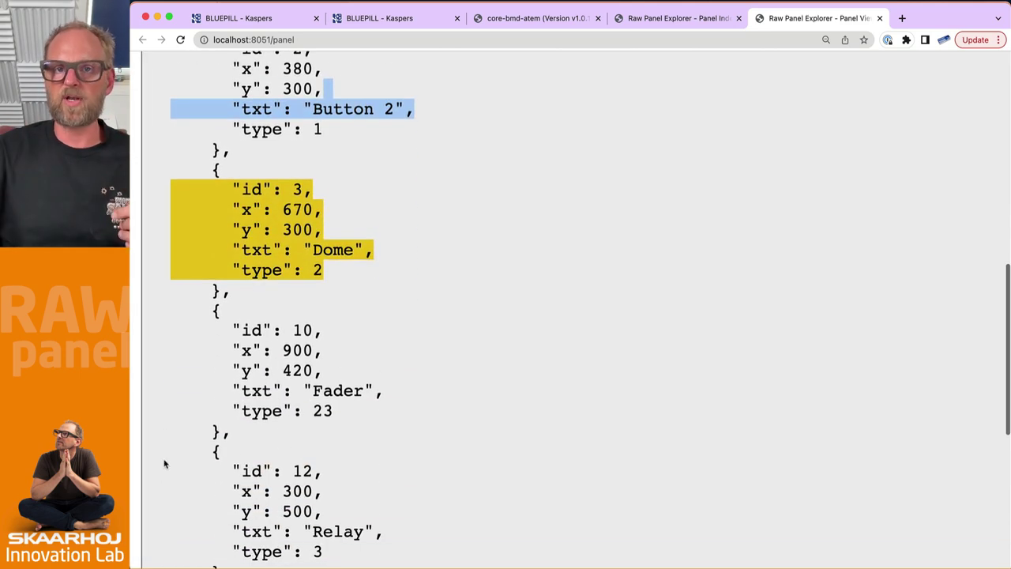
{"action": "scroll", "coordinate": [163, 462], "scroll_direction": "up", "scroll_amount": 4}
{"action": "scroll", "coordinate": [163, 462], "scroll_direction": "up", "scroll_amount": 1}
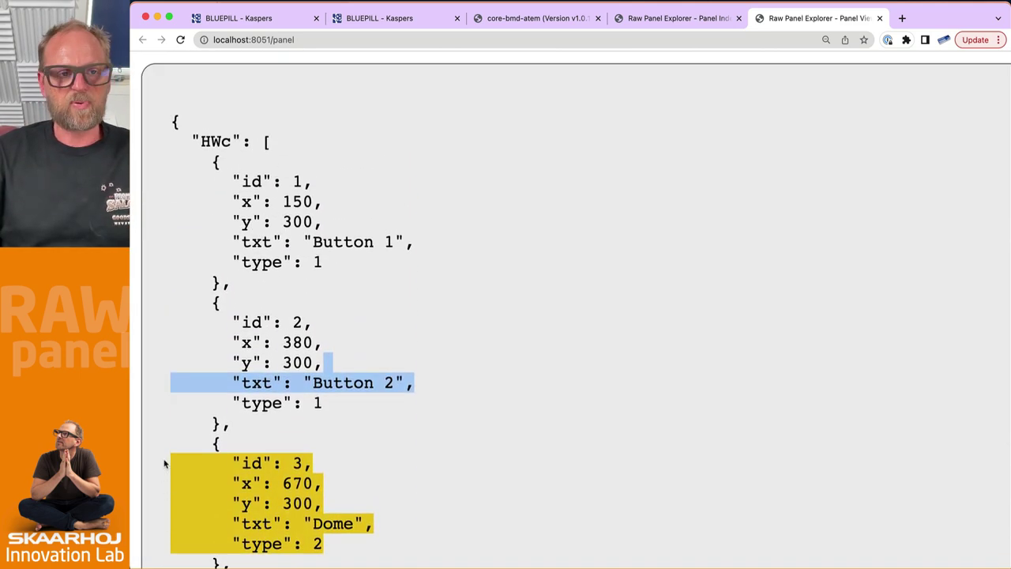
Switch to the netcat terminal, clear it, send PanelTopology? to the panel and highlight the HWC JSON in its reply
{"action": "key", "text": "super+Tab"}
{"action": "key", "text": "super+Tab"}
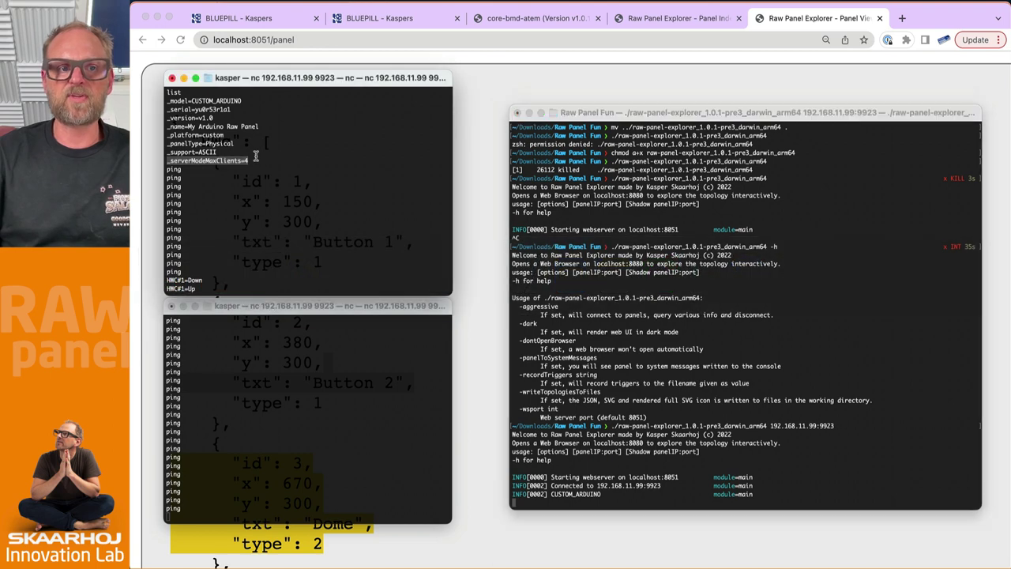
{"action": "key", "text": "super+k"}
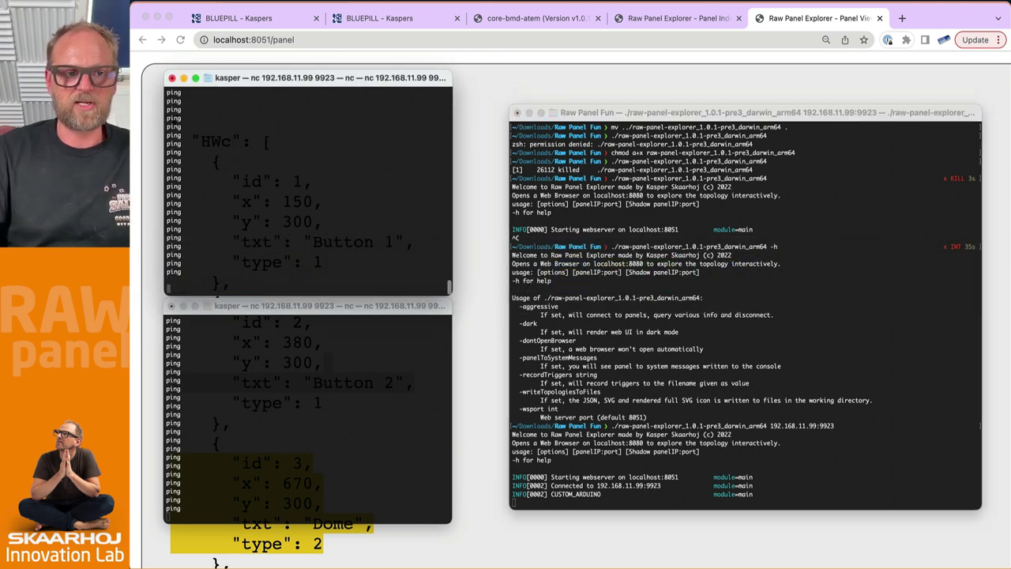
{"action": "type", "text": "PanelTopolog"}
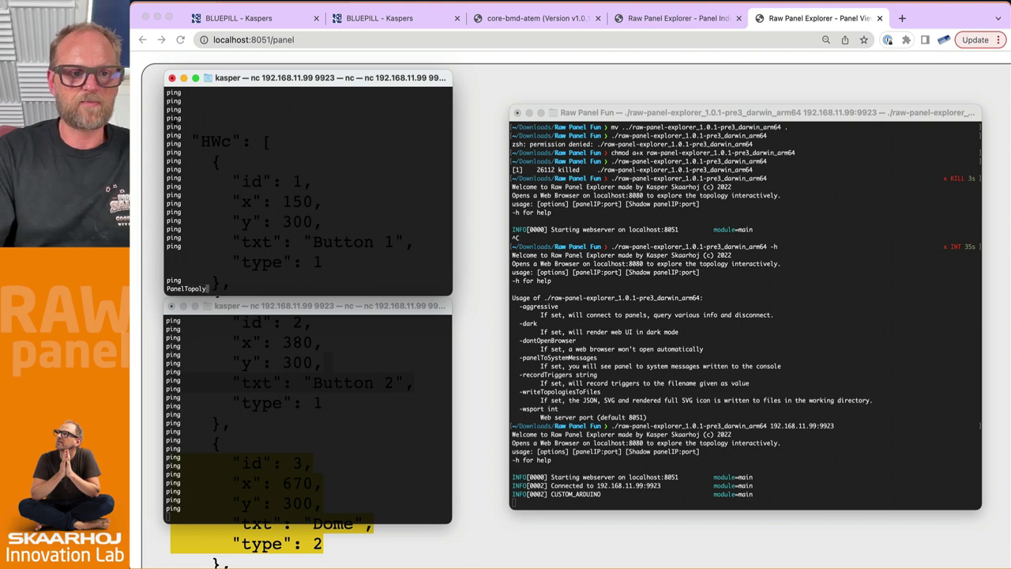
{"action": "type", "text": "y"}
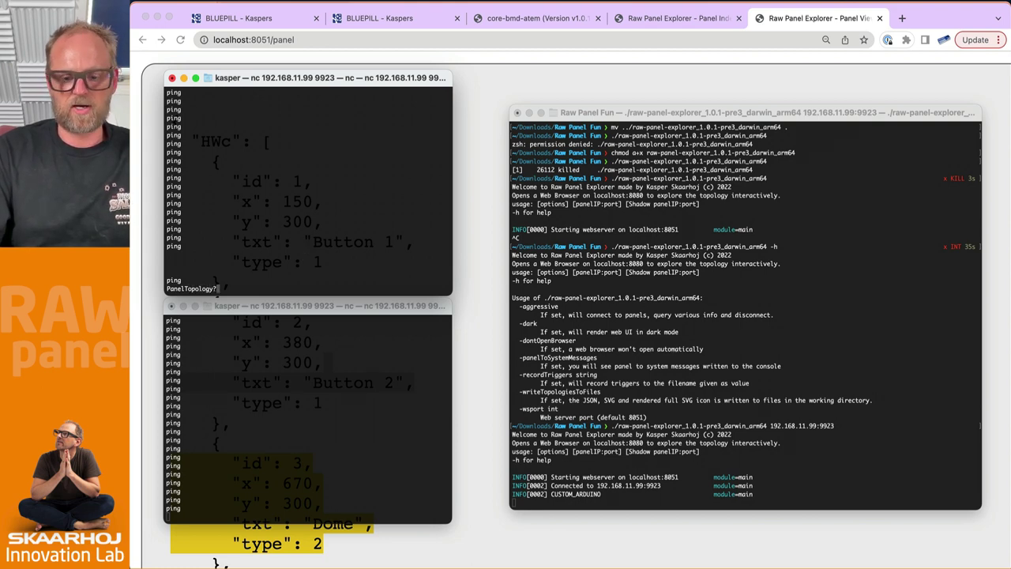
{"action": "key", "text": "Return"}
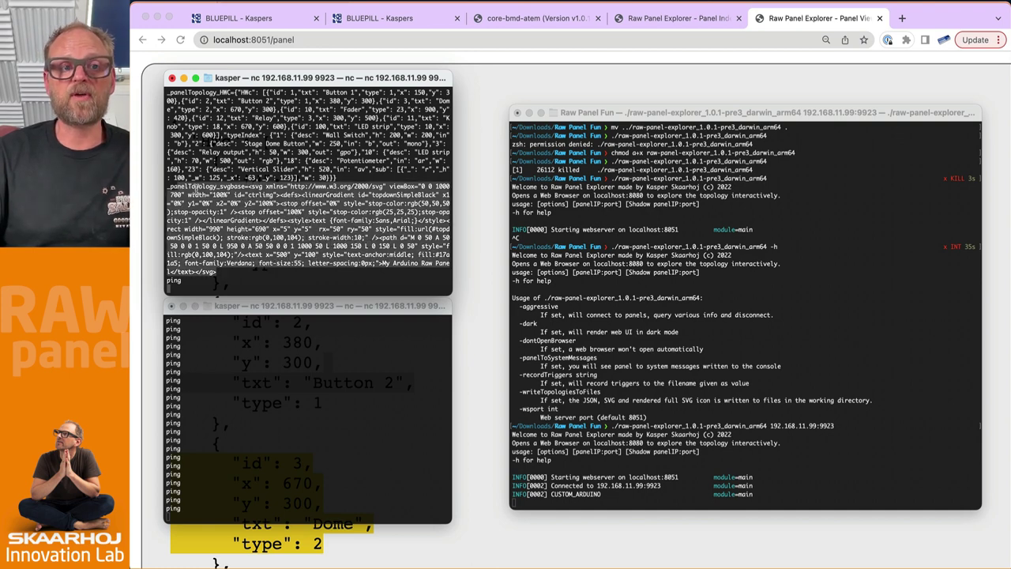
{"action": "scroll", "coordinate": [197, 189], "scroll_direction": "up", "scroll_amount": 3}
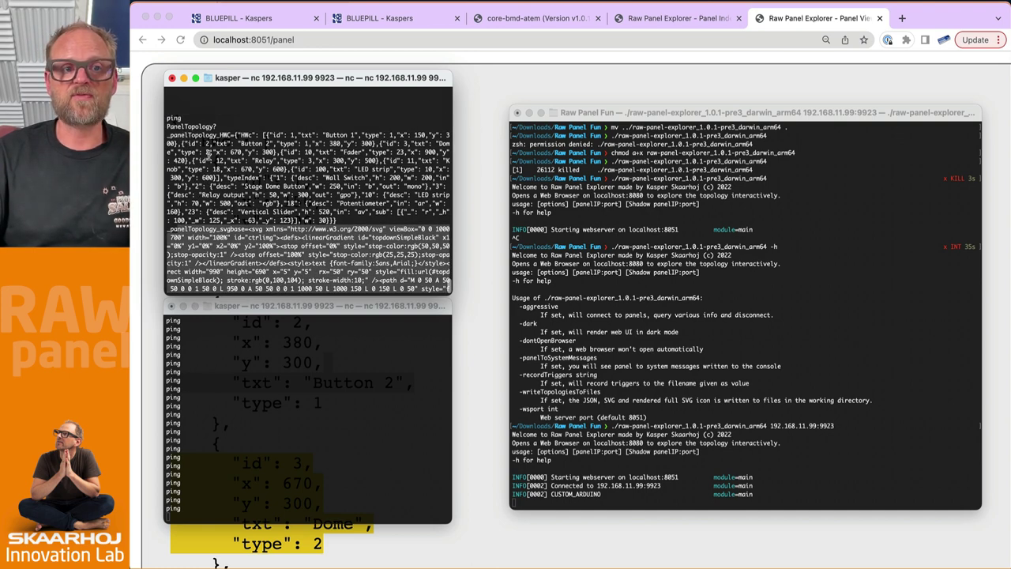
{"action": "left_click_drag", "start_coordinate": [226, 135], "coordinate": [364, 221]}
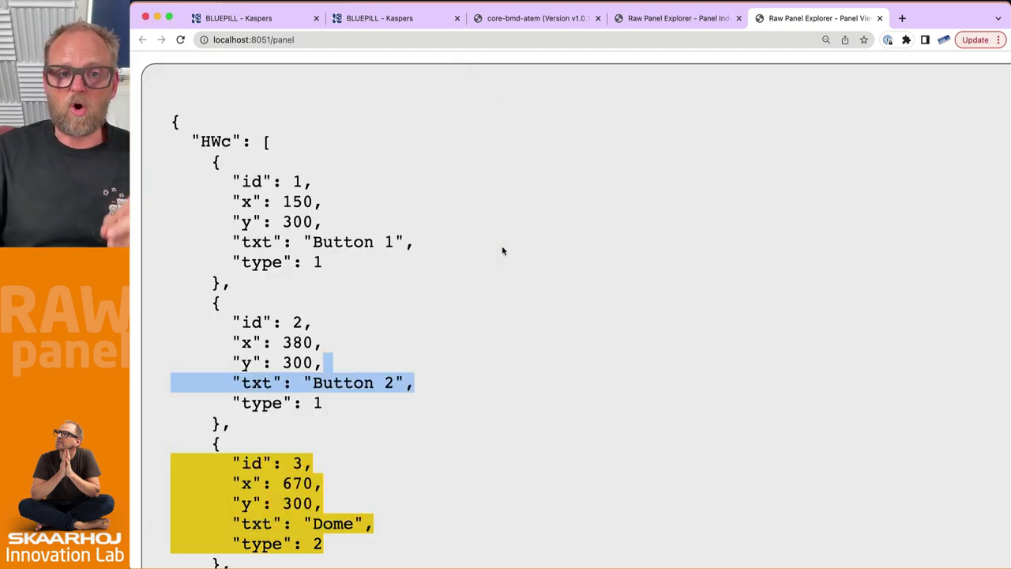
Return to Raw Panel Explorer, restore the page zoom and compare the rendered Dome with its Topology Summary row and JSON entry
{"action": "left_click", "coordinate": [501, 250]}
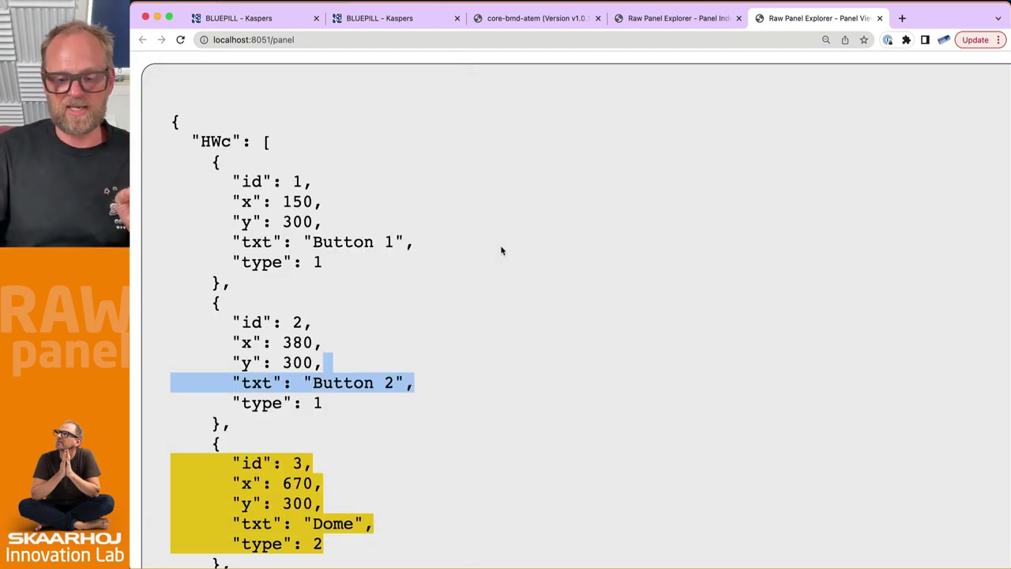
{"action": "key", "text": "super+0"}
{"action": "scroll", "coordinate": [466, 265], "scroll_direction": "up", "scroll_amount": 10}
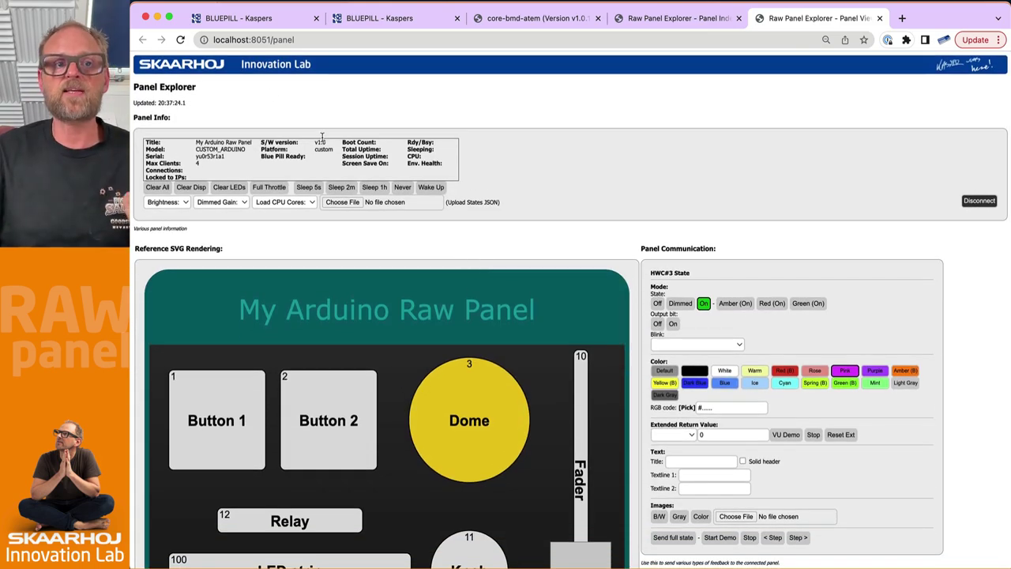
{"action": "scroll", "coordinate": [508, 303], "scroll_direction": "down", "scroll_amount": 3}
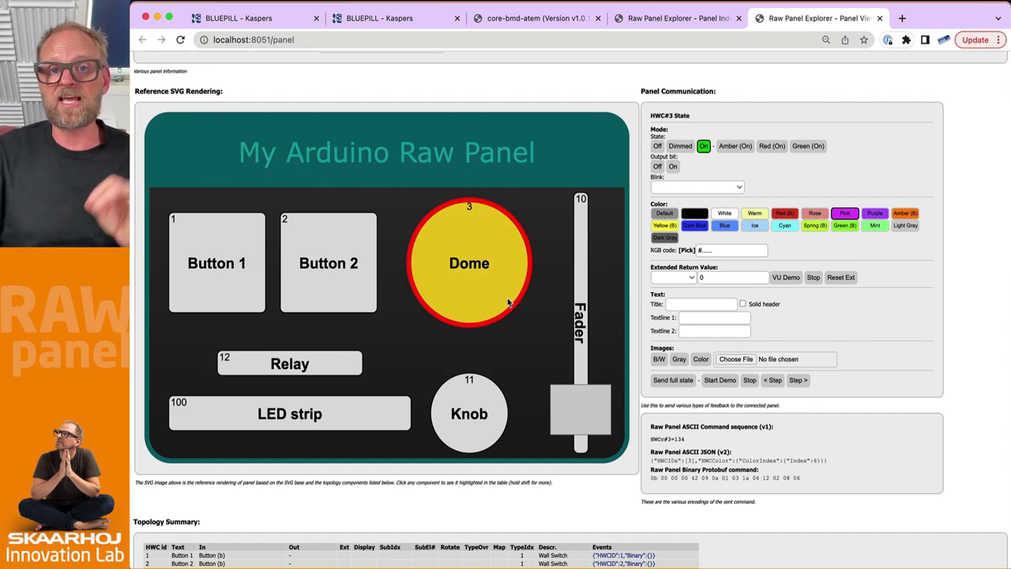
{"action": "left_click", "coordinate": [508, 303]}
{"action": "scroll", "coordinate": [505, 316], "scroll_direction": "down", "scroll_amount": 5}
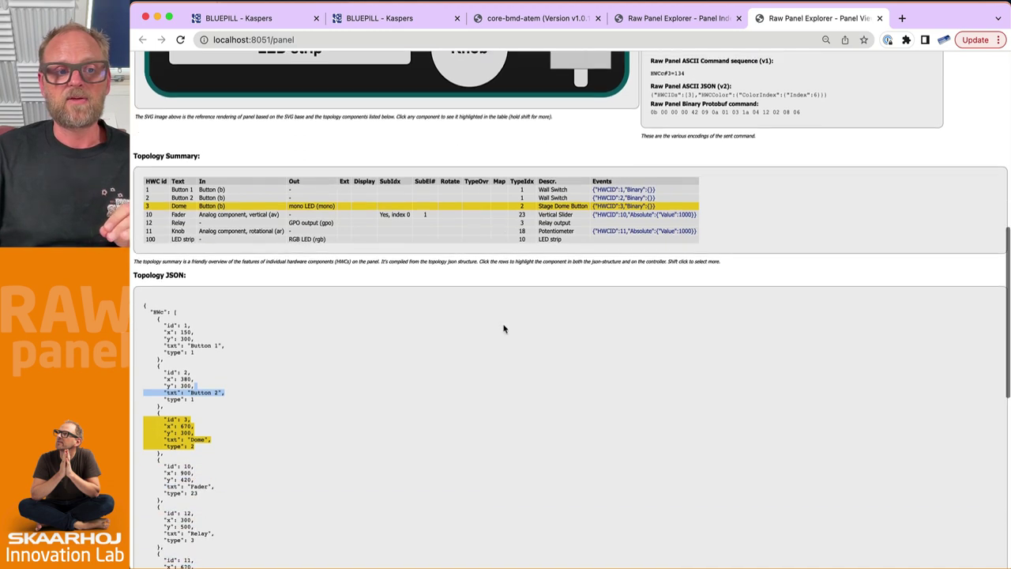
{"action": "scroll", "coordinate": [503, 328], "scroll_direction": "down", "scroll_amount": 1}
Examine the HWc entries for Button 1, Button 2 and the Dome in the Topology JSON, comparing them with the SVG rendering
{"action": "scroll", "coordinate": [158, 325], "scroll_direction": "up", "scroll_amount": 5}
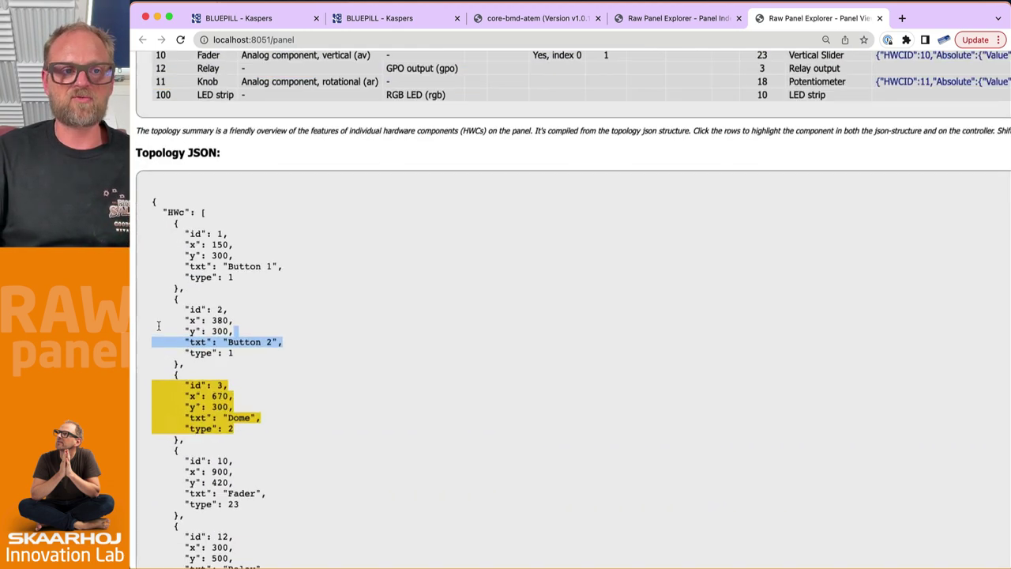
{"action": "scroll", "coordinate": [158, 325], "scroll_direction": "up", "scroll_amount": 2}
{"action": "left_click_drag", "start_coordinate": [175, 182], "coordinate": [196, 181]}
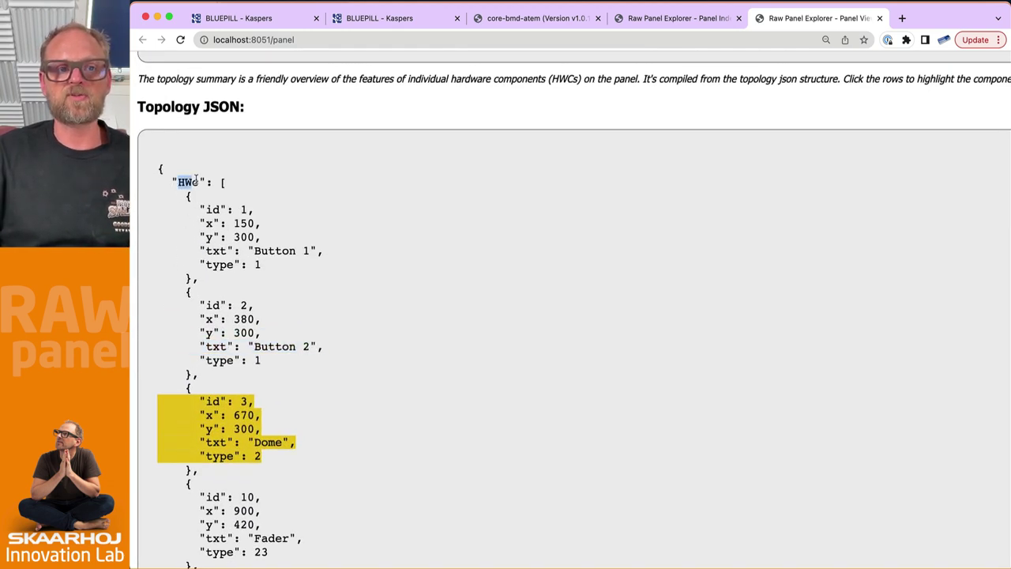
{"action": "double_click", "coordinate": [244, 208]}
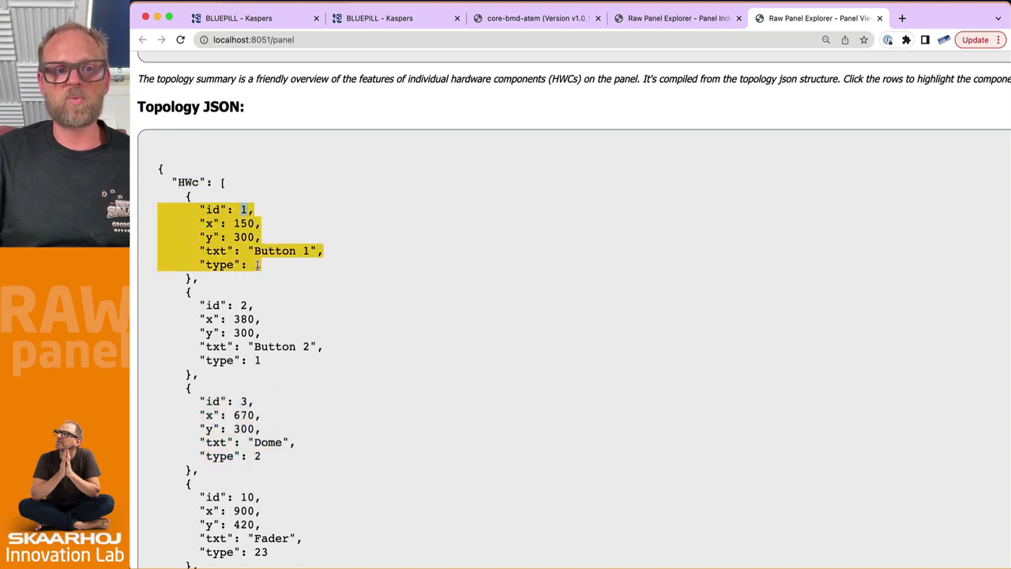
{"action": "double_click", "coordinate": [245, 305]}
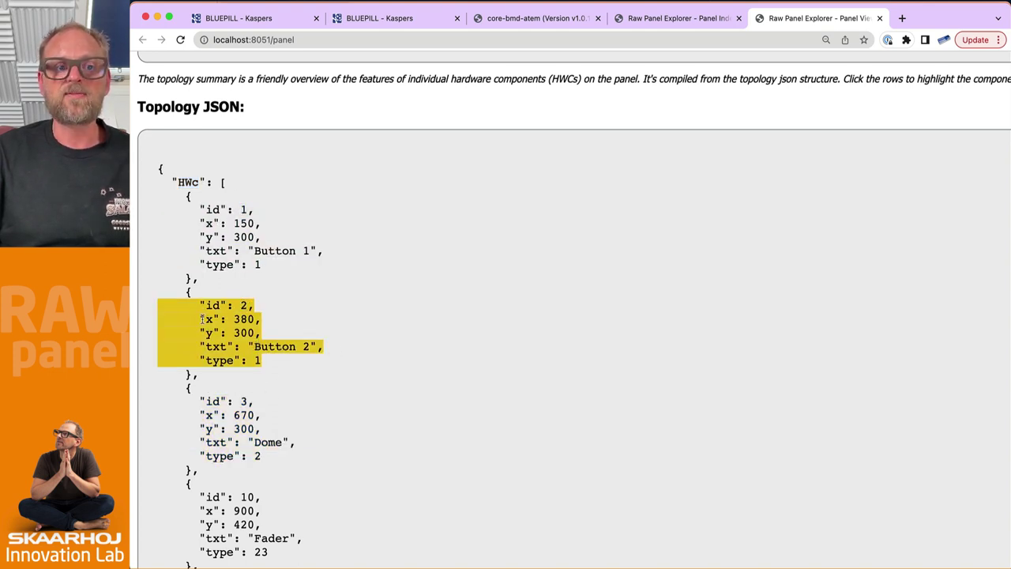
{"action": "left_click_drag", "start_coordinate": [204, 319], "coordinate": [260, 332]}
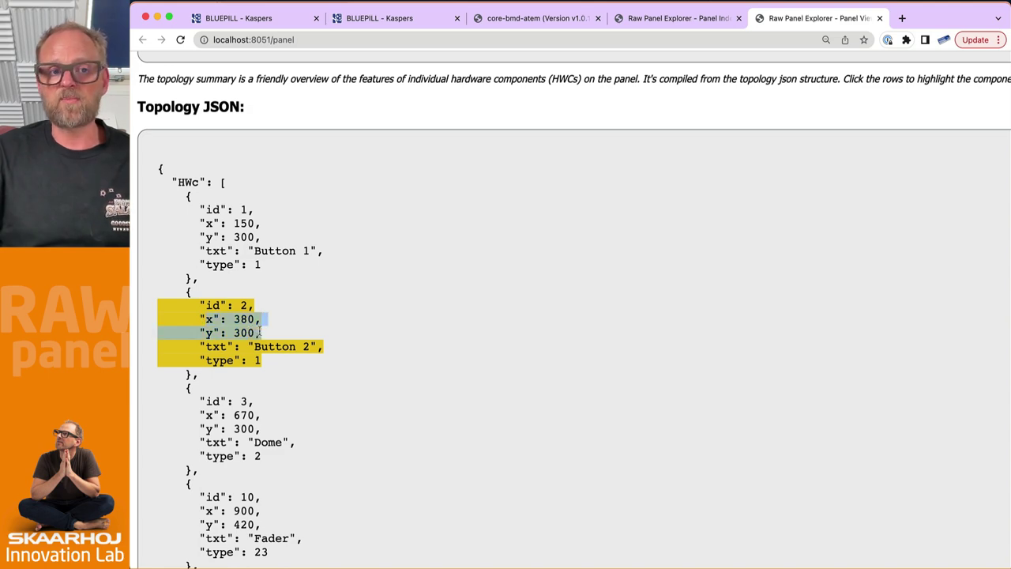
{"action": "scroll", "coordinate": [316, 406], "scroll_direction": "down", "scroll_amount": 4}
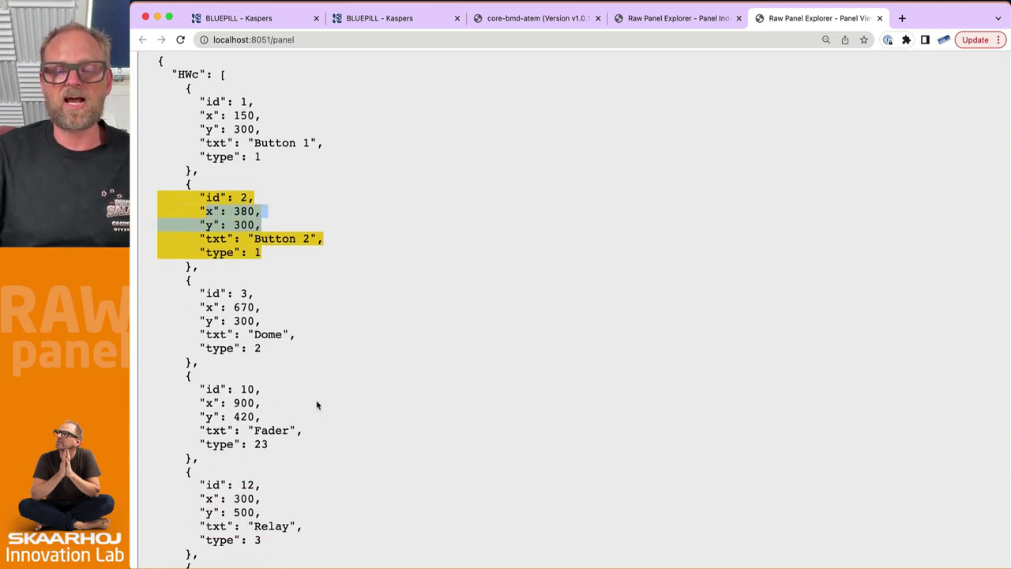
{"action": "scroll", "coordinate": [316, 418], "scroll_direction": "up", "scroll_amount": 20}
{"action": "scroll", "coordinate": [455, 353], "scroll_direction": "down", "scroll_amount": 15}
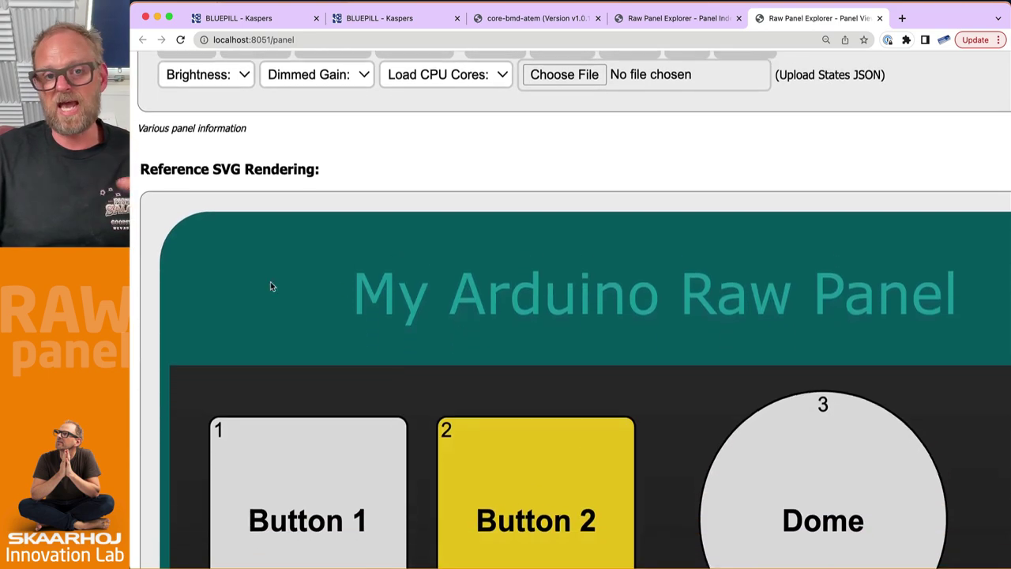
{"action": "scroll", "coordinate": [364, 405], "scroll_direction": "down", "scroll_amount": 6}
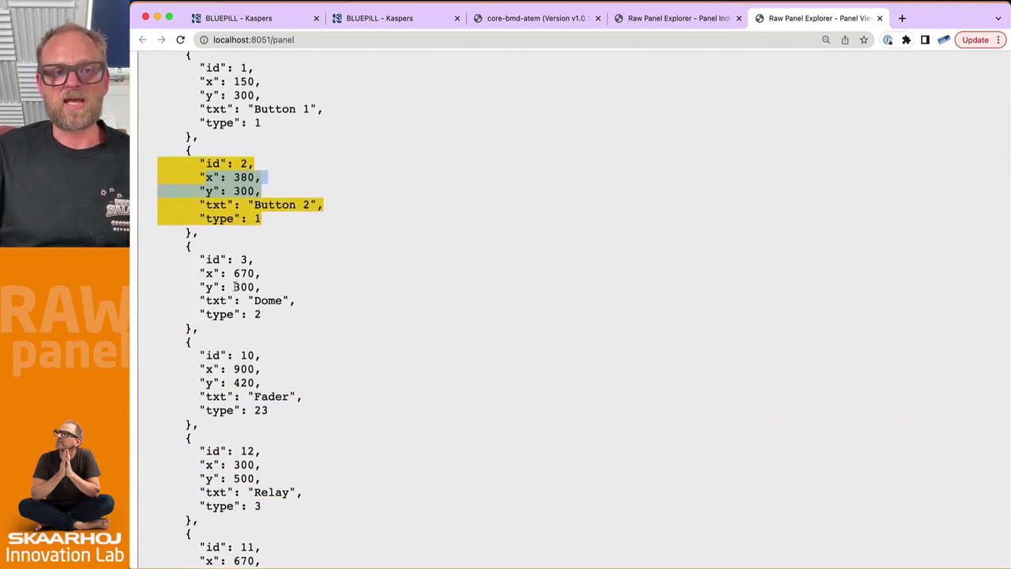
{"action": "double_click", "coordinate": [264, 303]}
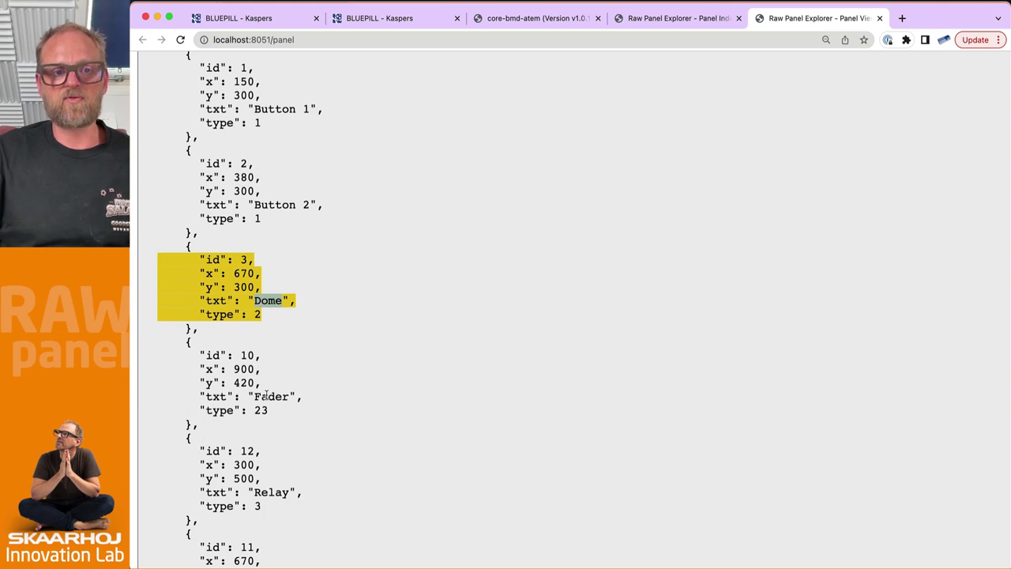
Examine the typeIndex section of the Topology JSON and its type keys 1, 10, 18, 2 and 23 against the Topology Summary
{"action": "scroll", "coordinate": [260, 414], "scroll_direction": "down", "scroll_amount": 10}
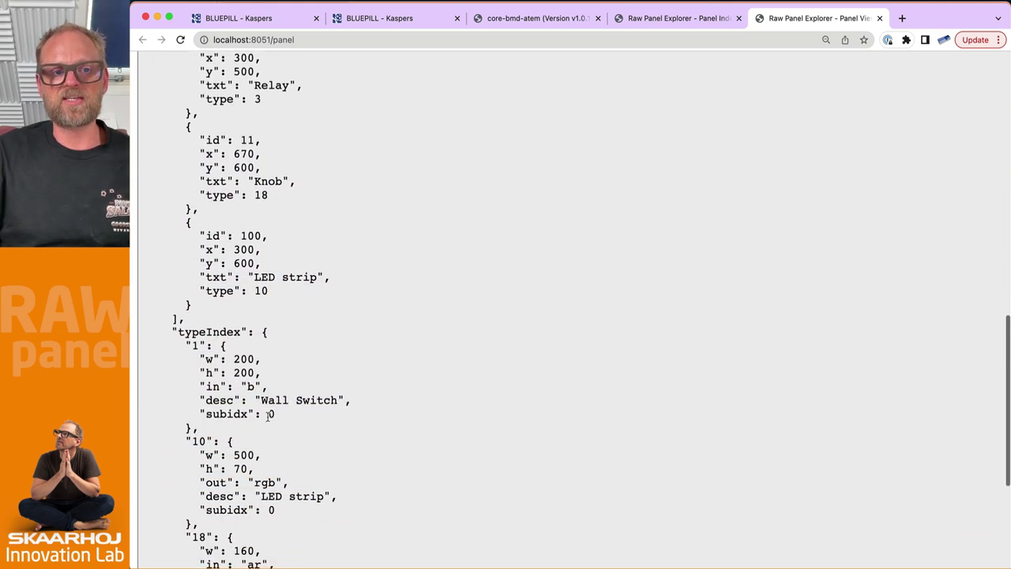
{"action": "left_click_drag", "start_coordinate": [172, 320], "coordinate": [271, 322]}
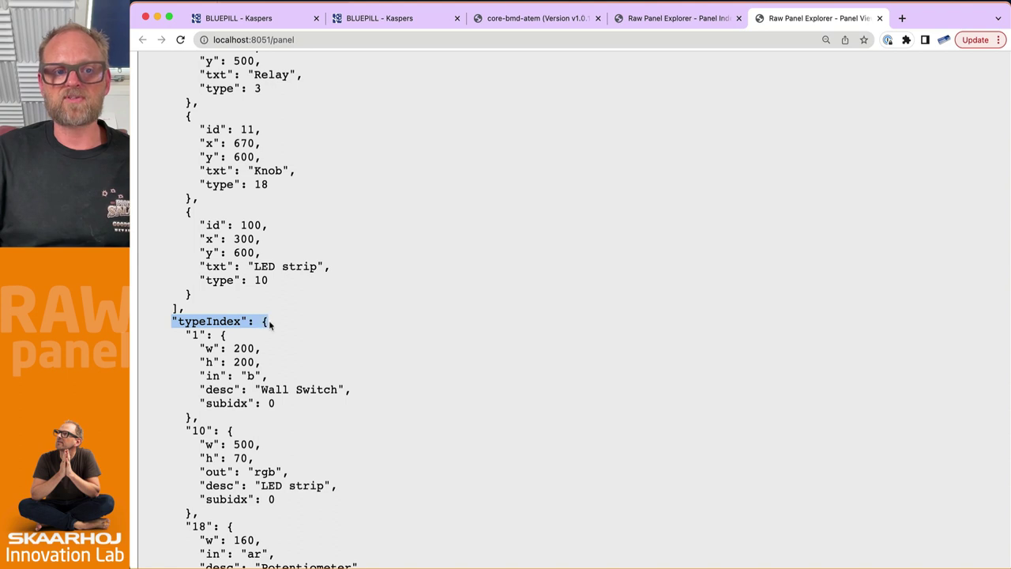
{"action": "double_click", "coordinate": [193, 335]}
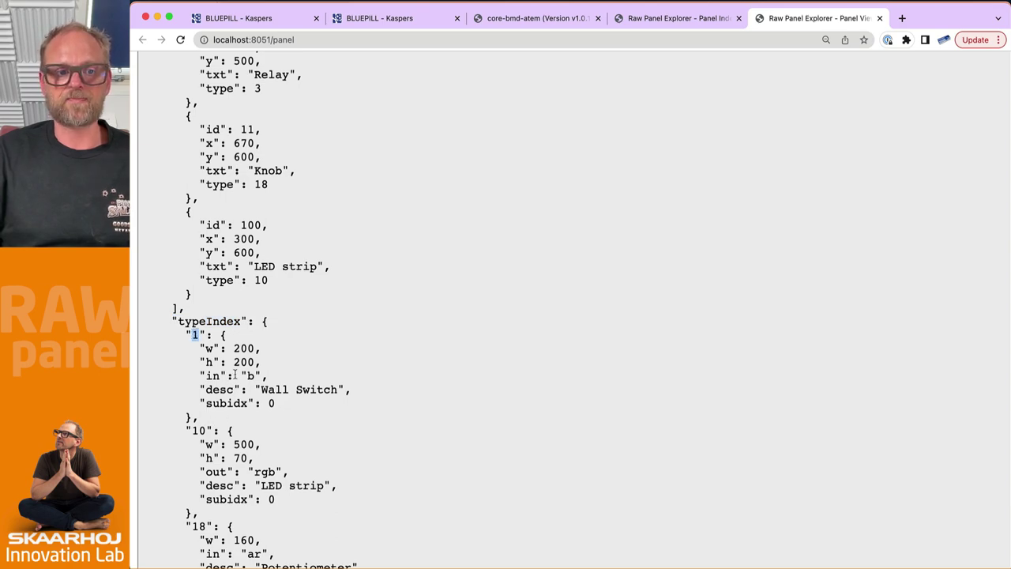
{"action": "scroll", "coordinate": [237, 372], "scroll_direction": "up", "scroll_amount": 15}
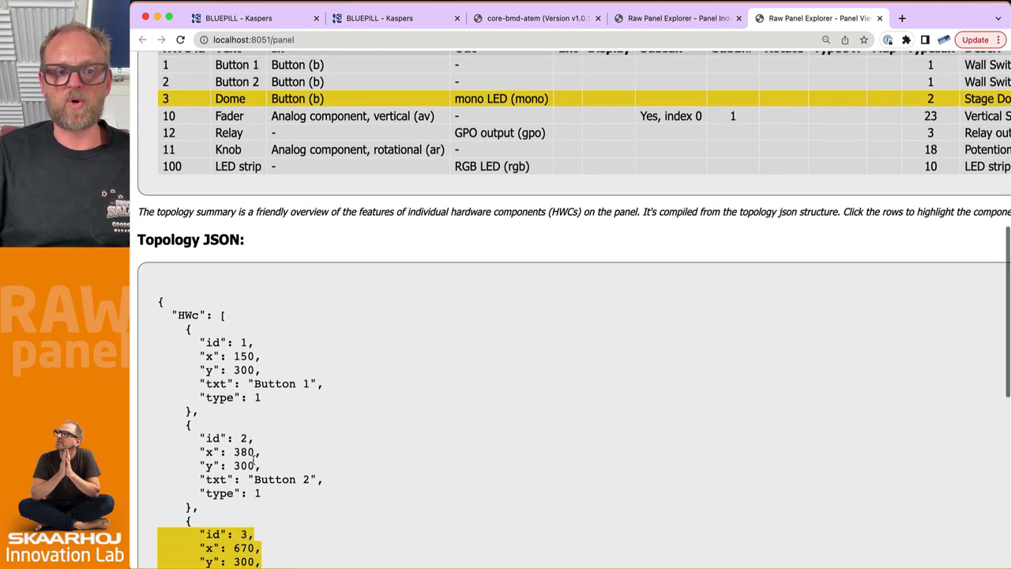
{"action": "scroll", "coordinate": [253, 458], "scroll_direction": "down", "scroll_amount": 15}
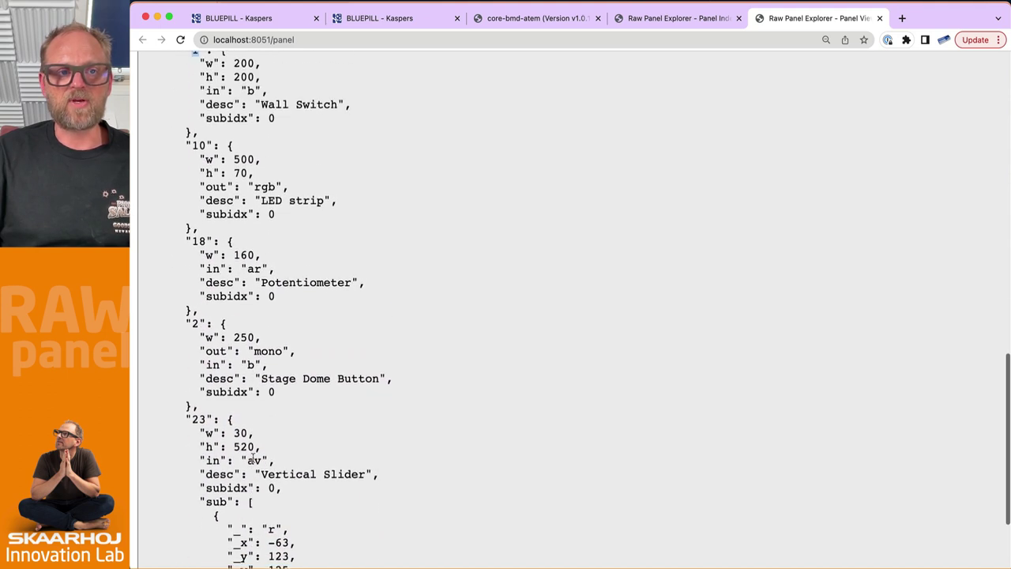
{"action": "scroll", "coordinate": [199, 257], "scroll_direction": "up", "scroll_amount": 2}
{"action": "double_click", "coordinate": [196, 203]}
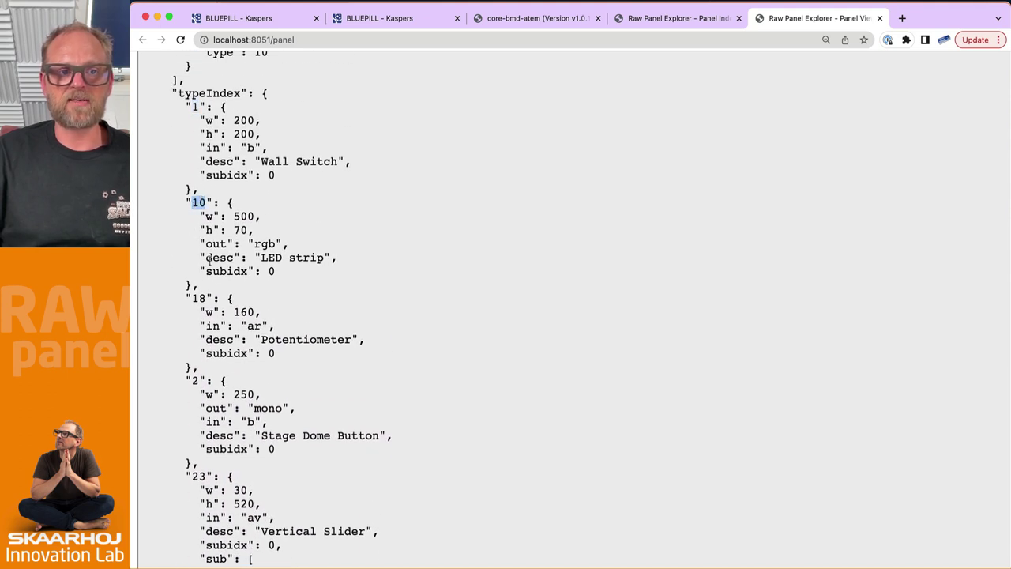
{"action": "double_click", "coordinate": [198, 298]}
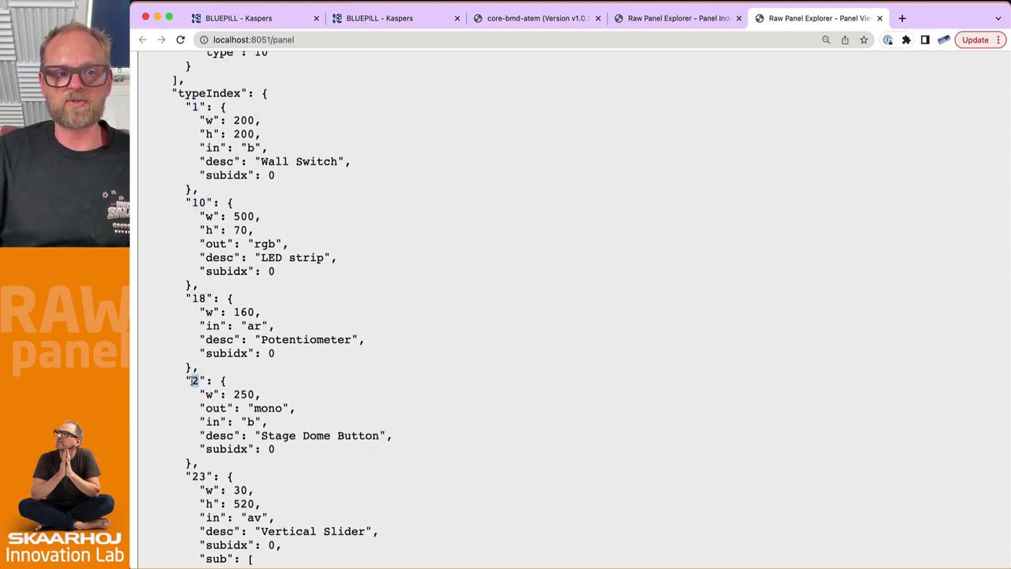
{"action": "double_click", "coordinate": [202, 475]}
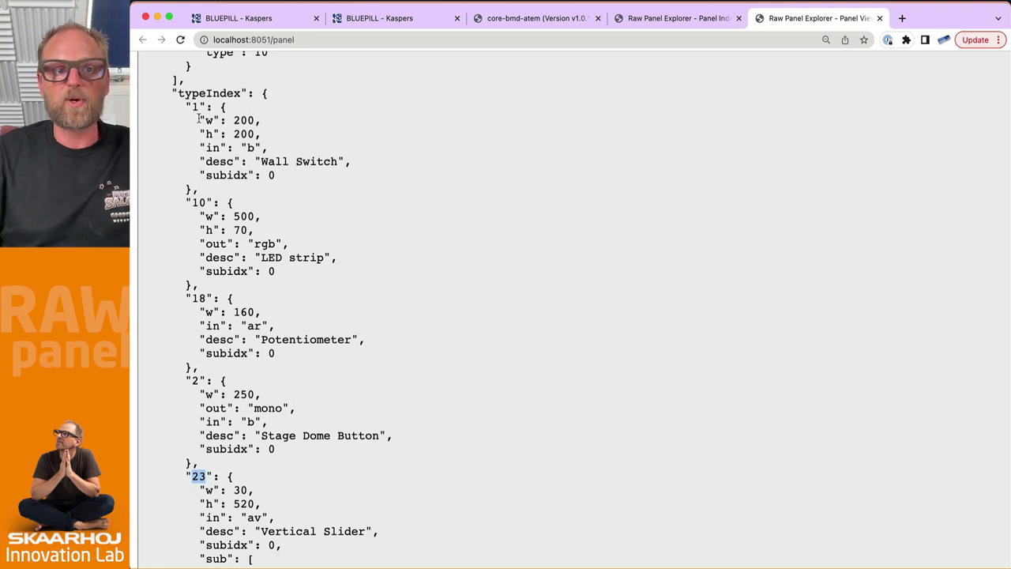
Examine the size, in/out type and description of the Wall Switch and LED strip types, checking the LED strip's dimensions against its rendering
{"action": "left_click_drag", "start_coordinate": [198, 120], "coordinate": [261, 145]}
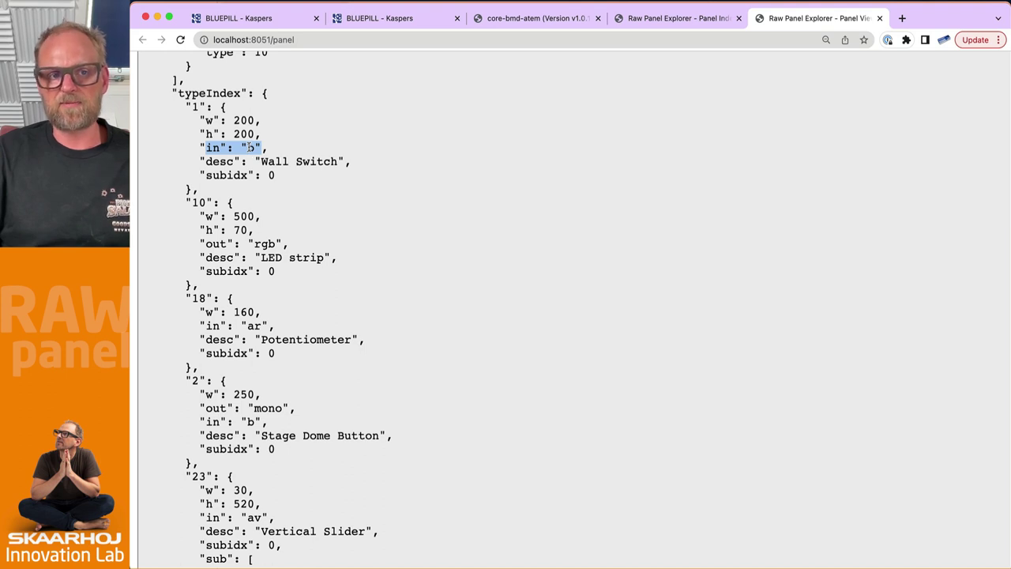
{"action": "left_click_drag", "start_coordinate": [198, 161], "coordinate": [354, 164]}
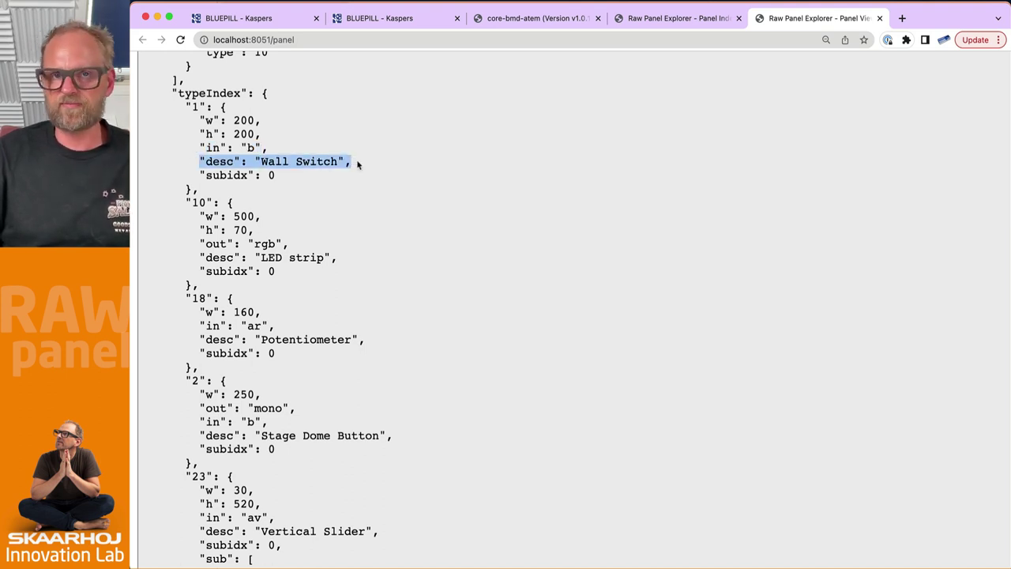
{"action": "scroll", "coordinate": [348, 173], "scroll_direction": "down", "scroll_amount": 3}
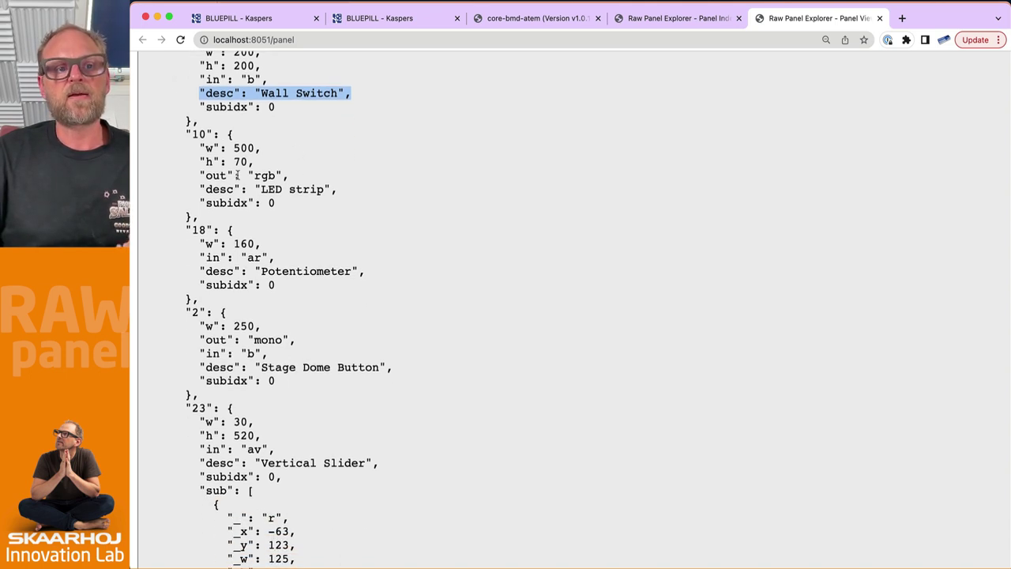
{"action": "left_click_drag", "start_coordinate": [201, 189], "coordinate": [308, 190]}
{"action": "double_click", "coordinate": [265, 174]}
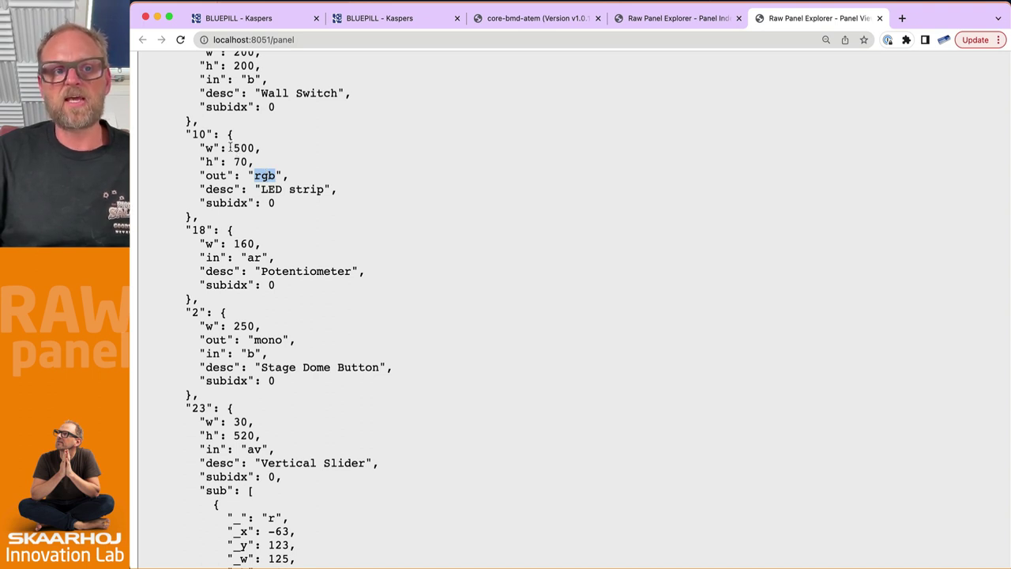
{"action": "left_click_drag", "start_coordinate": [201, 148], "coordinate": [262, 162]}
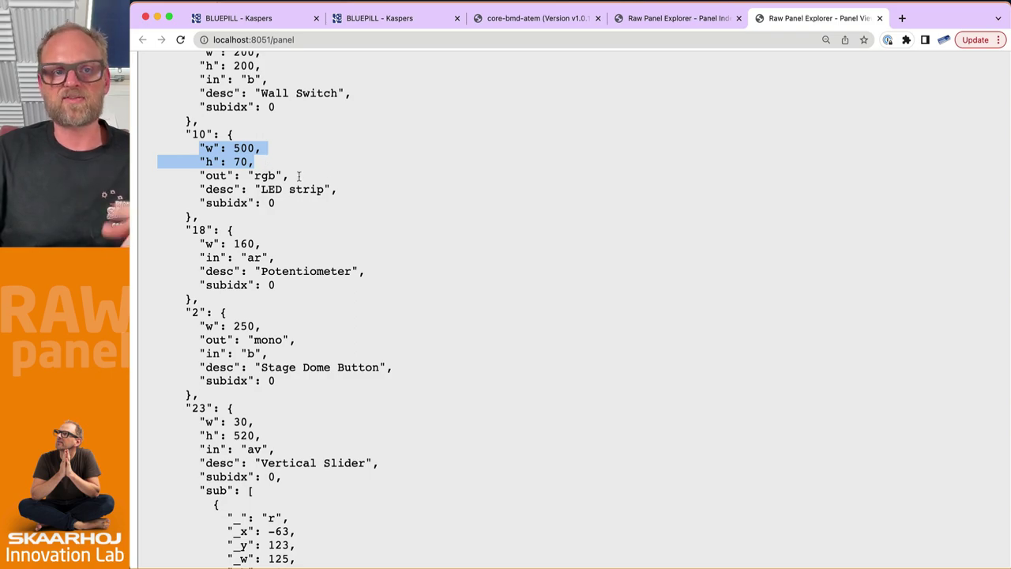
{"action": "scroll", "coordinate": [350, 187], "scroll_direction": "up", "scroll_amount": 10}
{"action": "scroll", "coordinate": [485, 380], "scroll_direction": "down", "scroll_amount": 2}
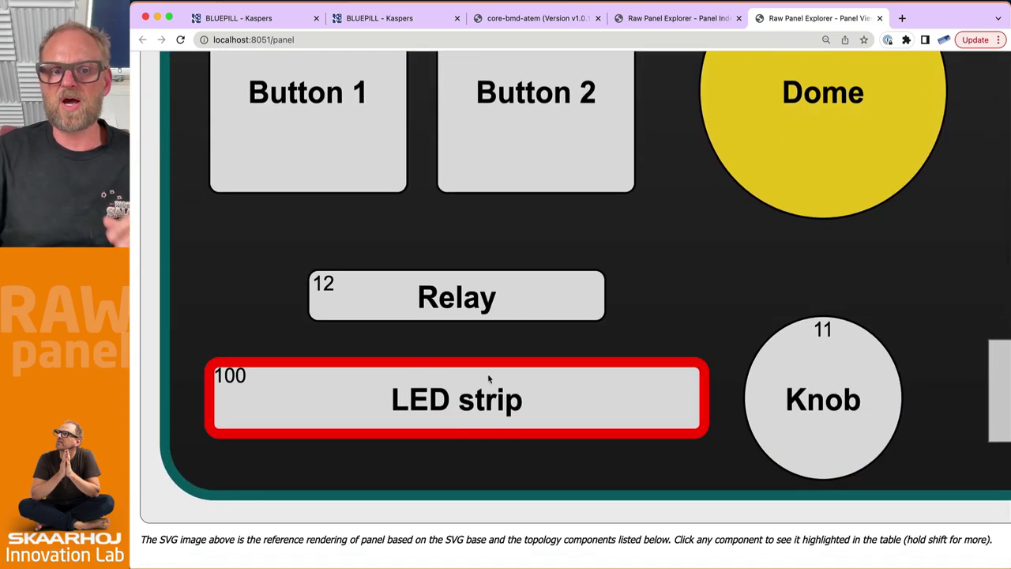
{"action": "scroll", "coordinate": [254, 340], "scroll_direction": "down", "scroll_amount": 15}
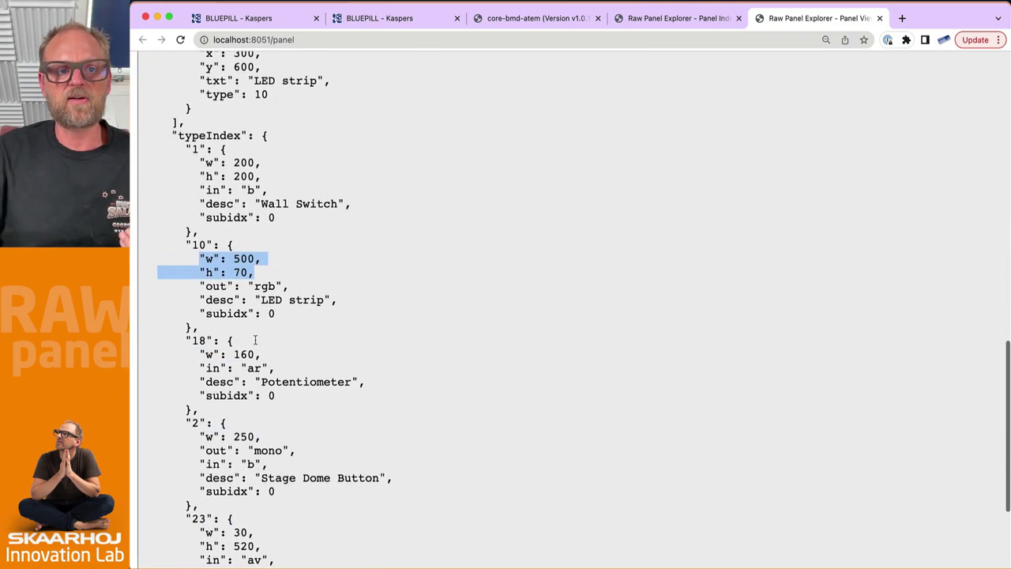
Examine the input type and description of the Vertical Slider type in the Topology JSON, continuing to the Relay output type
{"action": "scroll", "coordinate": [256, 340], "scroll_direction": "down", "scroll_amount": 3}
{"action": "scroll", "coordinate": [256, 340], "scroll_direction": "up", "scroll_amount": 2}
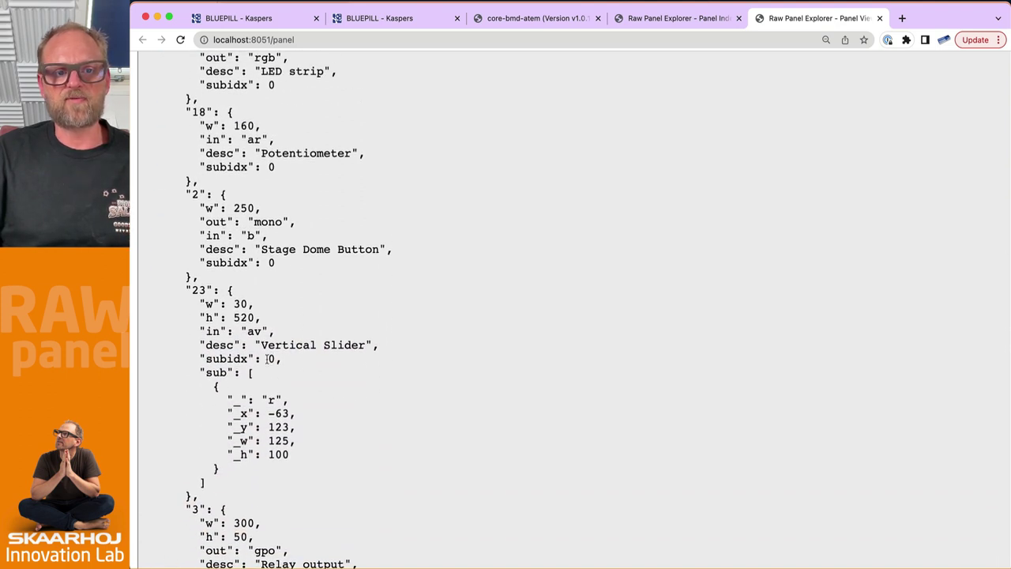
{"action": "left_click_drag", "start_coordinate": [255, 345], "coordinate": [388, 345]}
{"action": "left_click_drag", "start_coordinate": [241, 332], "coordinate": [265, 332]}
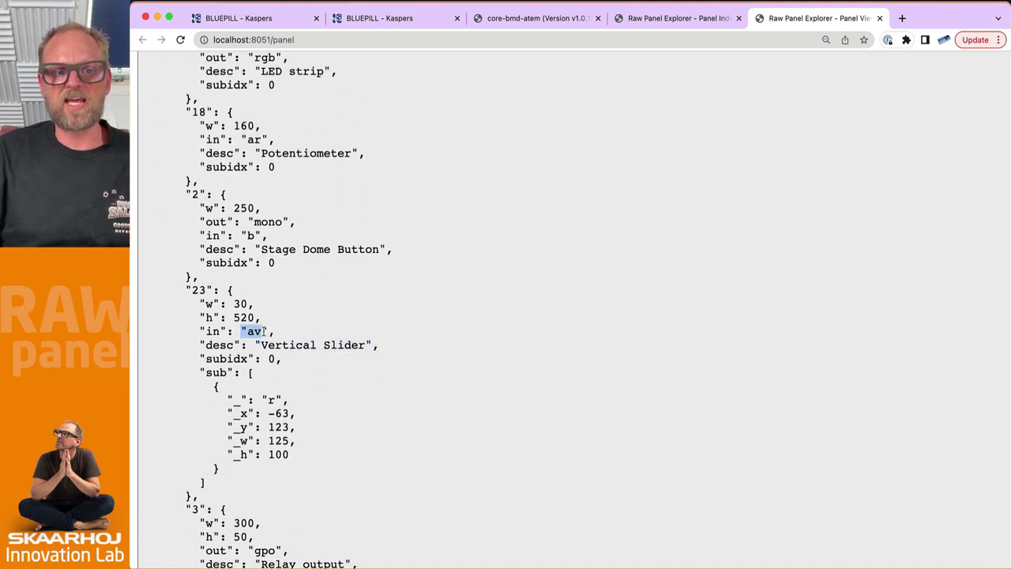
{"action": "scroll", "coordinate": [237, 367], "scroll_direction": "down", "scroll_amount": 5}
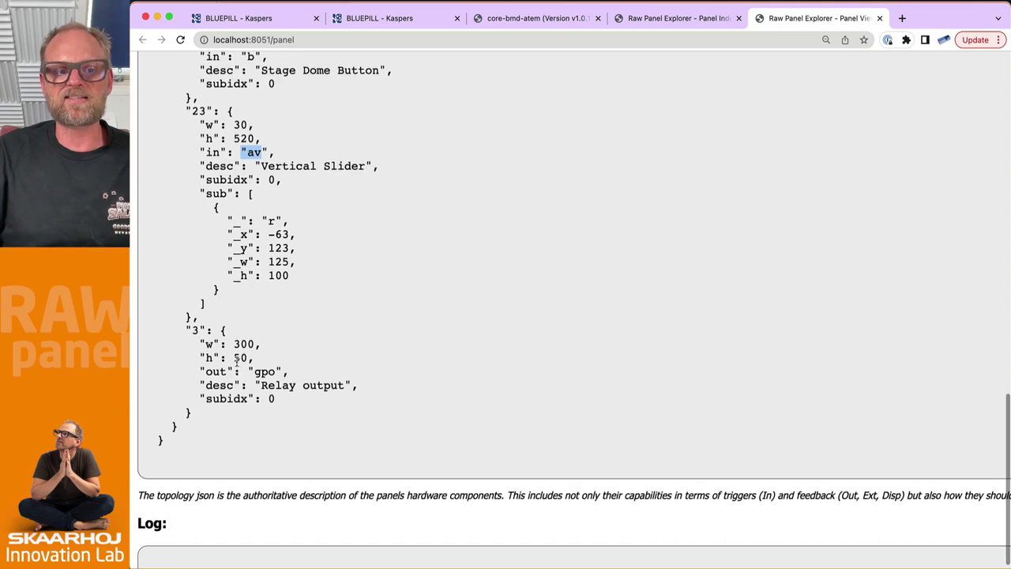
Reduce the page zoom by three levels and go back to the Topology Summary and the start of the Topology JSON
{"action": "key", "text": "super+minus"}
{"action": "key", "text": "super+minus"}
{"action": "key", "text": "super+minus"}
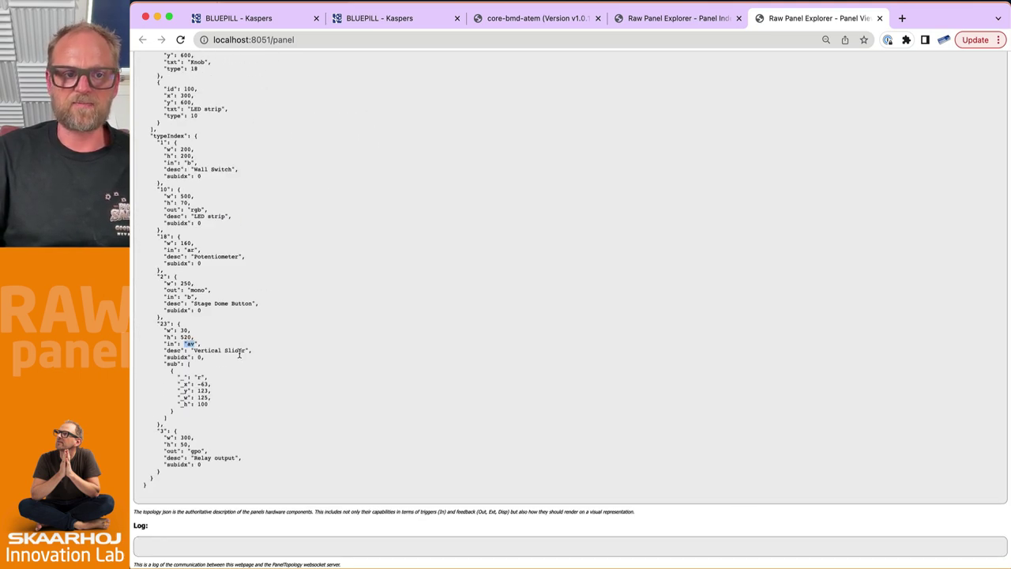
{"action": "scroll", "coordinate": [170, 312], "scroll_direction": "up", "scroll_amount": 10}
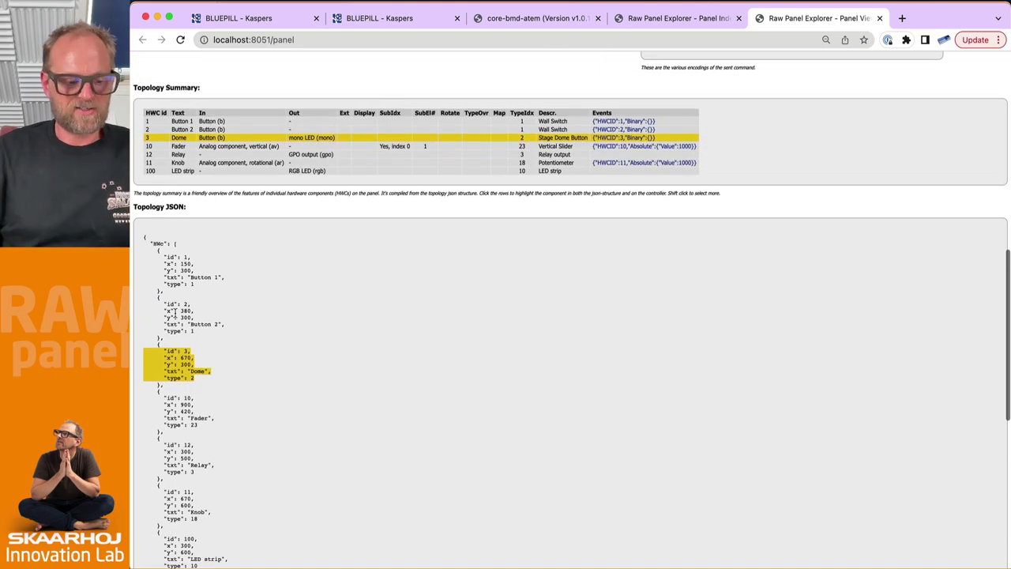
Switch to the Arduino IDE and locate the PanelTopology? handler in the main SKAARHOJ_Raw_Panel_DIY_DEMO sketch
{"action": "key", "text": "super+Tab"}
{"action": "key", "text": "super+Tab"}
{"action": "key", "text": "super+Tab"}
{"action": "key", "text": "super+Tab"}
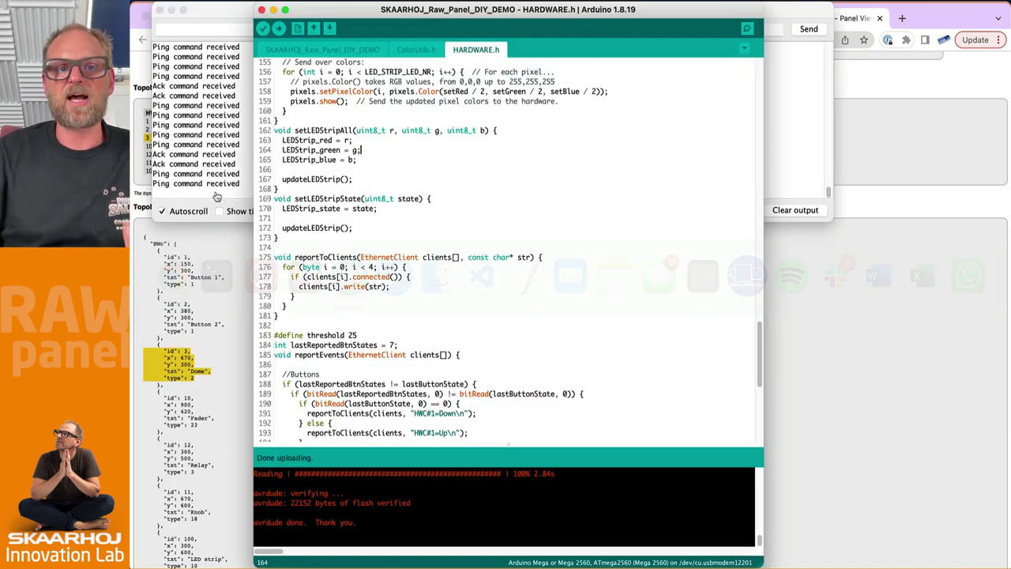
{"action": "scroll", "coordinate": [407, 304], "scroll_direction": "down", "scroll_amount": 10}
{"action": "scroll", "coordinate": [410, 306], "scroll_direction": "up", "scroll_amount": 20}
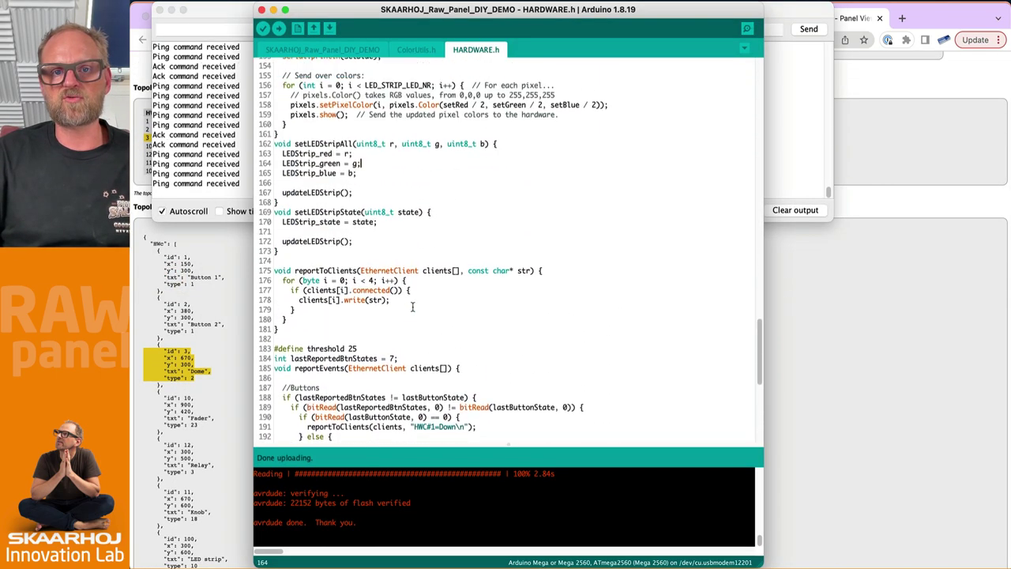
{"action": "scroll", "coordinate": [412, 306], "scroll_direction": "up", "scroll_amount": 20}
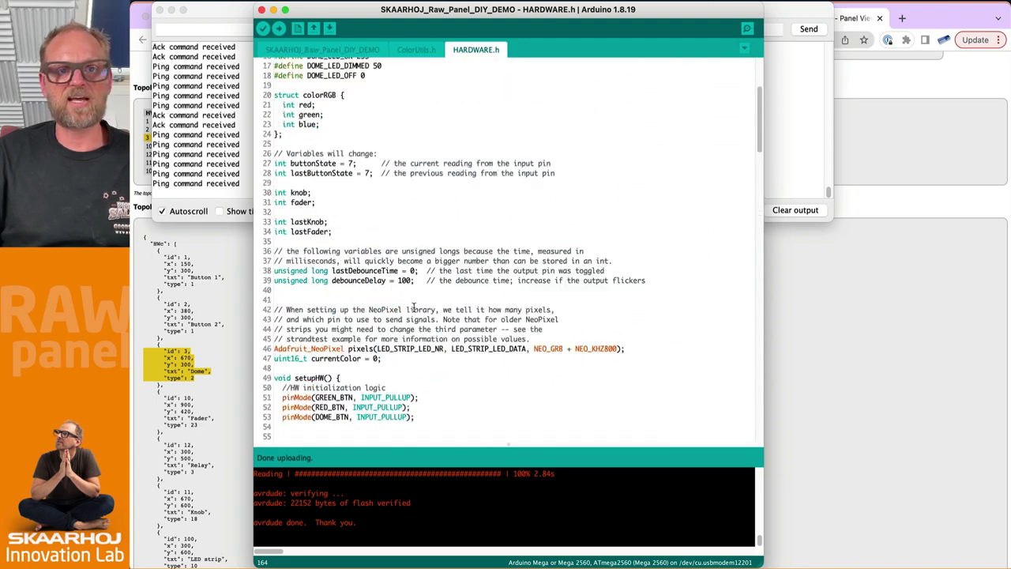
{"action": "left_click", "coordinate": [354, 52]}
{"action": "scroll", "coordinate": [485, 308], "scroll_direction": "down", "scroll_amount": 20}
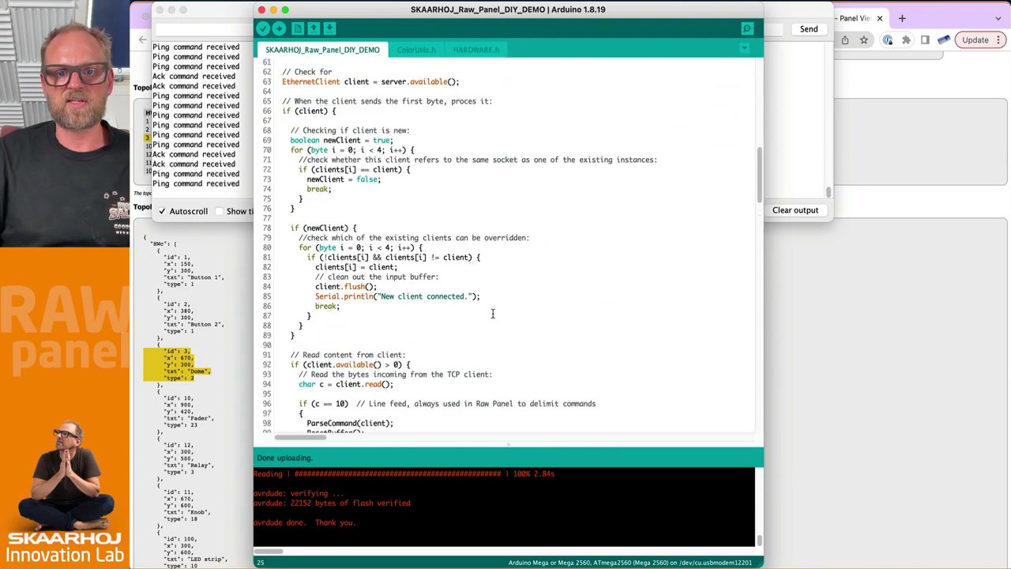
{"action": "scroll", "coordinate": [492, 314], "scroll_direction": "down", "scroll_amount": 15}
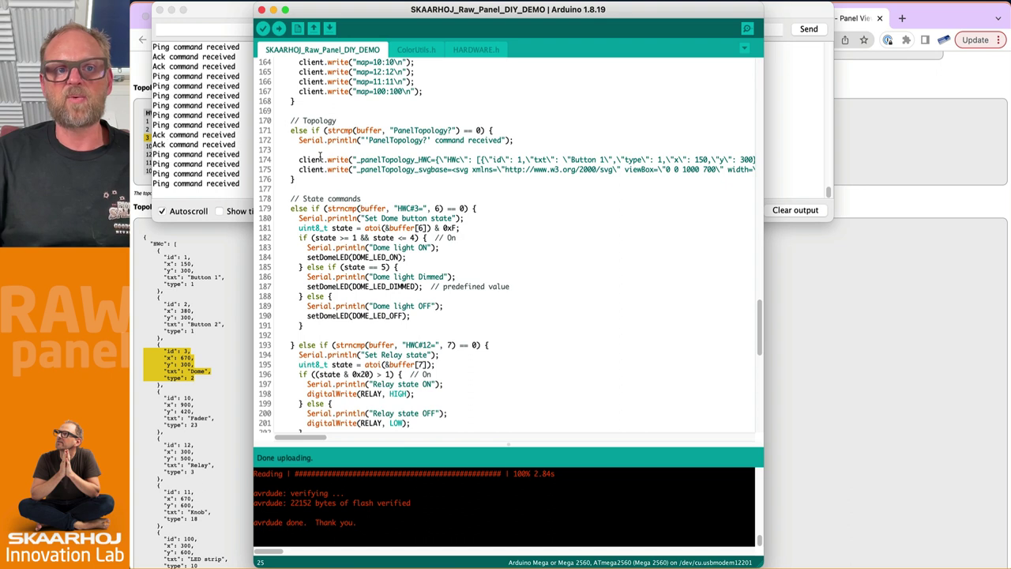
Examine the PanelTopology? handler's two client.write lines, reading along the _panelTopology_HWC JSON string and the _panelTopology_svgbase string
{"action": "left_click_drag", "start_coordinate": [369, 140], "coordinate": [427, 140]}
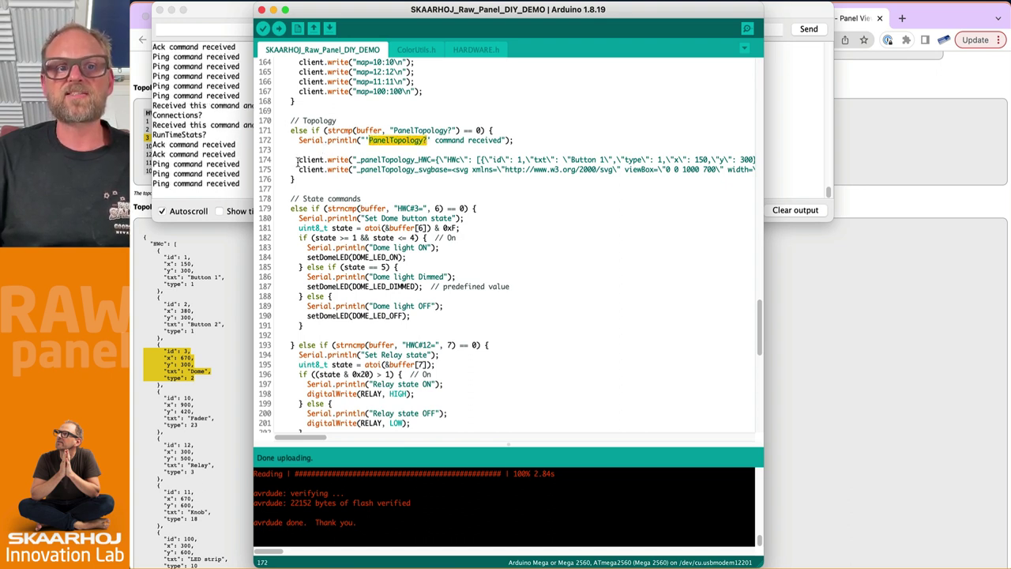
{"action": "left_click_drag", "start_coordinate": [298, 159], "coordinate": [452, 169]}
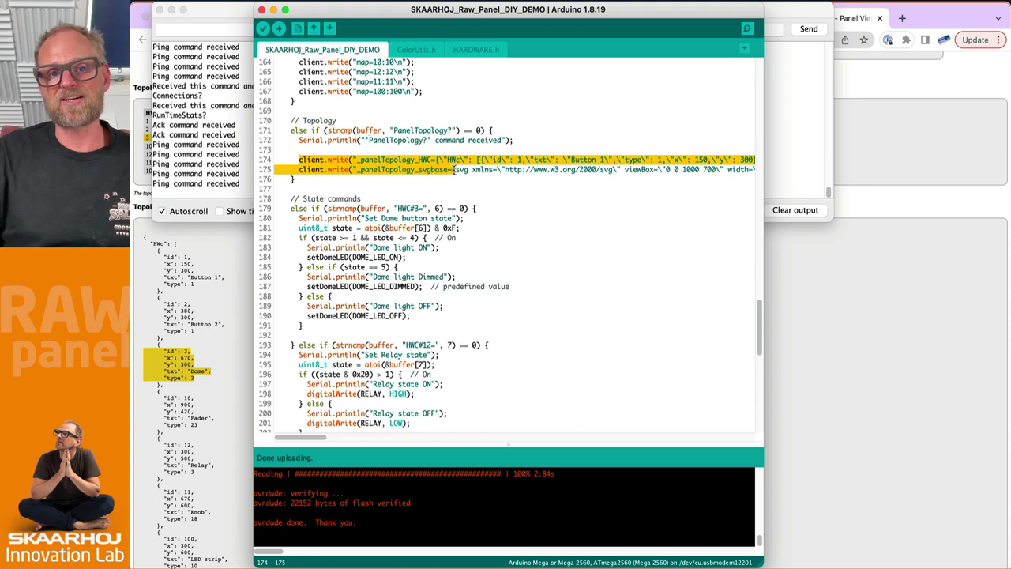
{"action": "scroll", "coordinate": [455, 170], "scroll_direction": "right", "scroll_amount": 8}
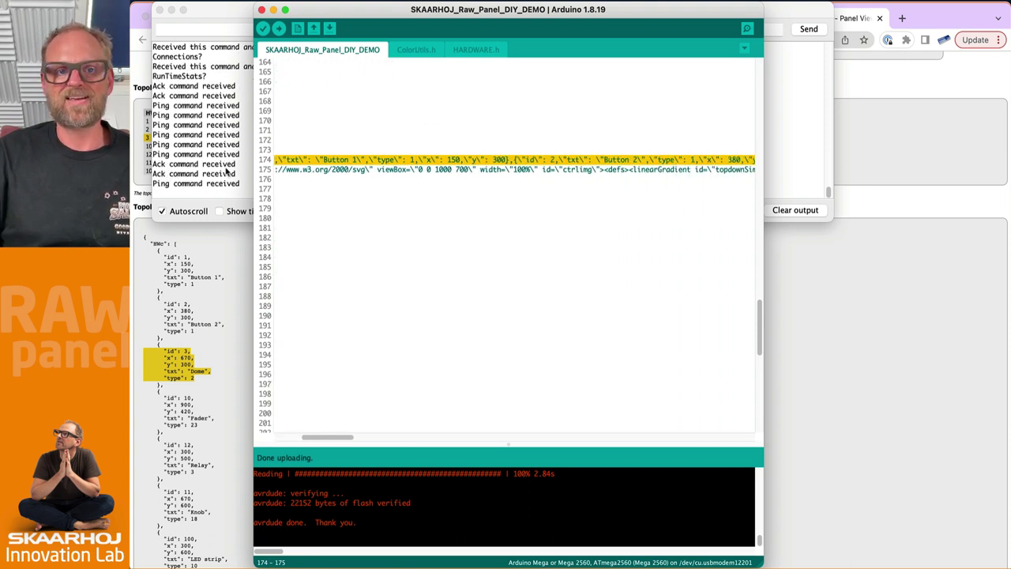
{"action": "scroll", "coordinate": [452, 150], "scroll_direction": "right", "scroll_amount": 10}
{"action": "scroll", "coordinate": [442, 151], "scroll_direction": "right", "scroll_amount": 20}
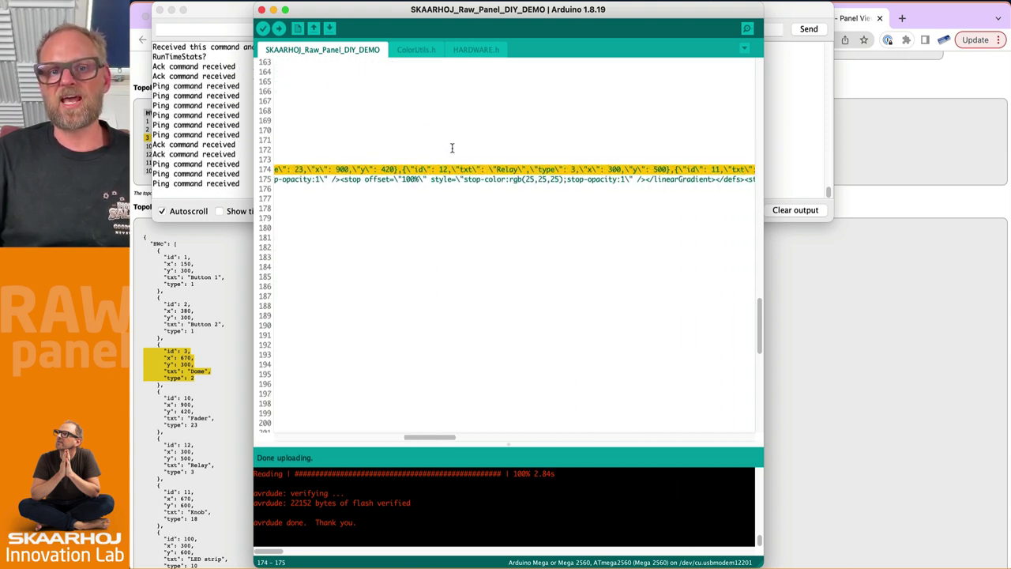
{"action": "scroll", "coordinate": [422, 150], "scroll_direction": "right", "scroll_amount": 10}
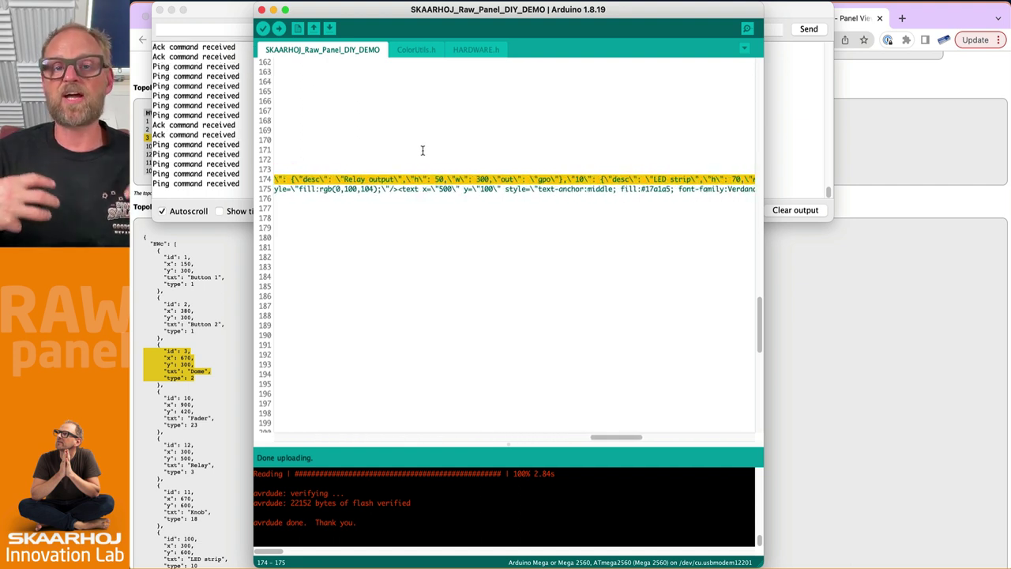
{"action": "scroll", "coordinate": [422, 151], "scroll_direction": "up", "scroll_amount": 7}
{"action": "scroll", "coordinate": [422, 151], "scroll_direction": "right", "scroll_amount": 10}
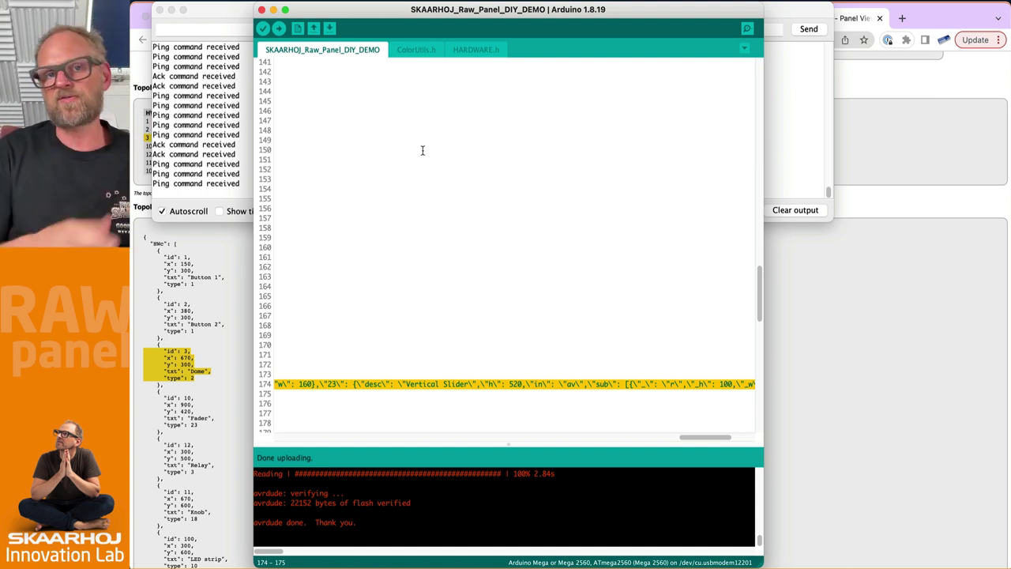
{"action": "scroll", "coordinate": [403, 148], "scroll_direction": "left", "scroll_amount": 5}
{"action": "scroll", "coordinate": [403, 147], "scroll_direction": "left", "scroll_amount": 10}
{"action": "left_click", "coordinate": [384, 188]}
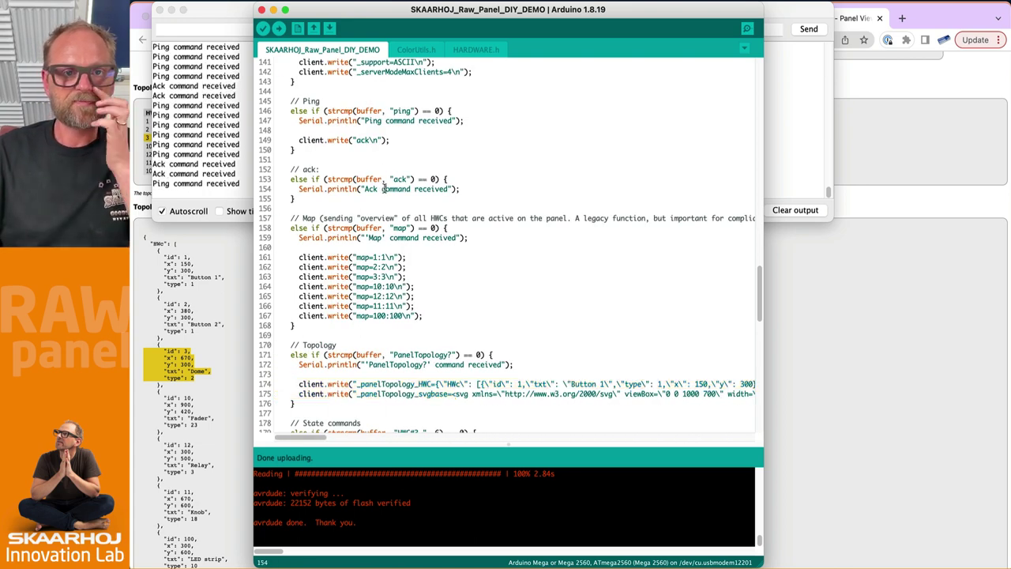
Return to Raw Panel Explorer and review the Panel Info, the Reference SVG Rendering and the Panel Communication controls
{"action": "key", "text": "super+Tab"}
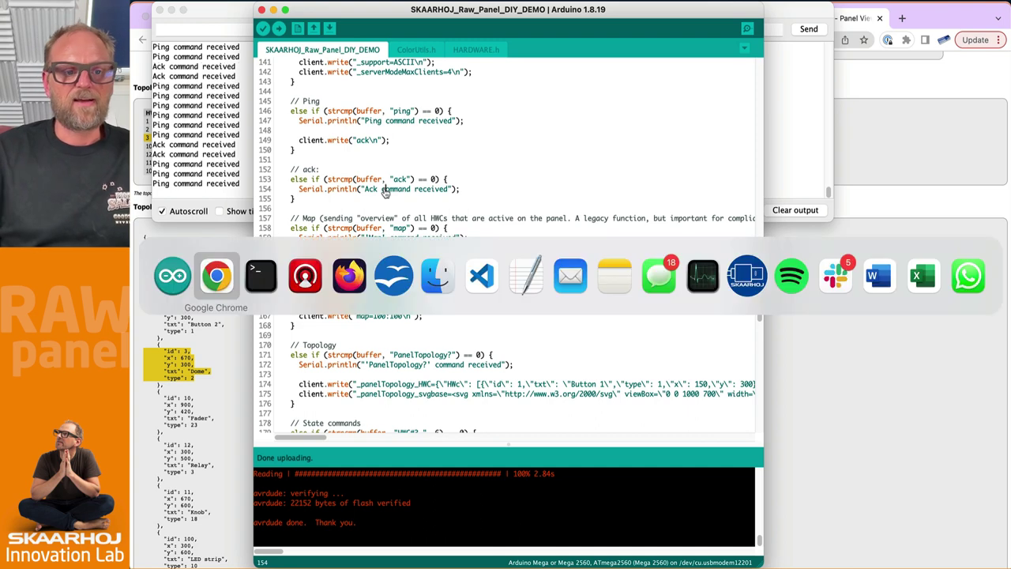
{"action": "scroll", "coordinate": [378, 213], "scroll_direction": "up", "scroll_amount": 15}
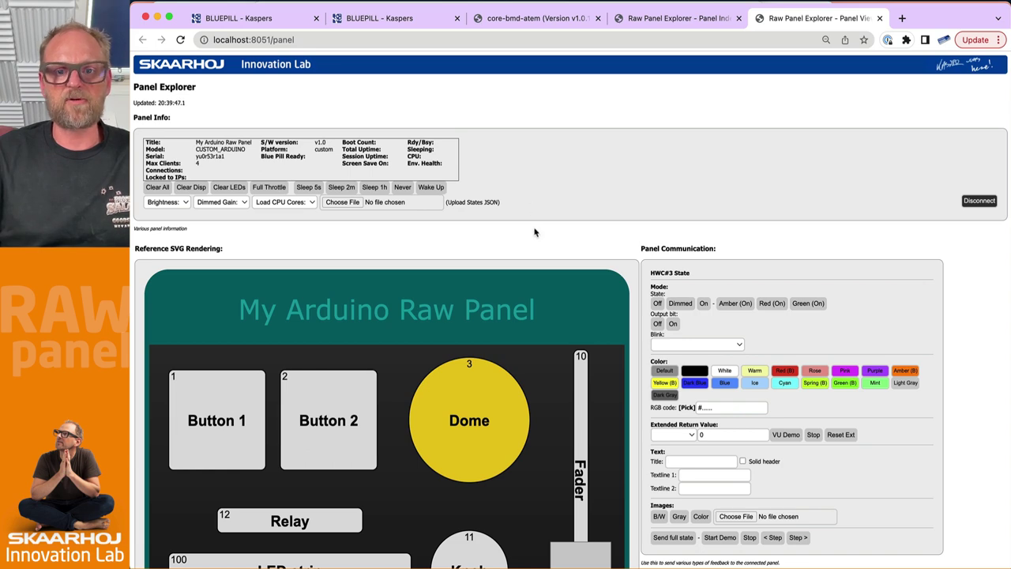
{"action": "scroll", "coordinate": [537, 239], "scroll_direction": "down", "scroll_amount": 3}
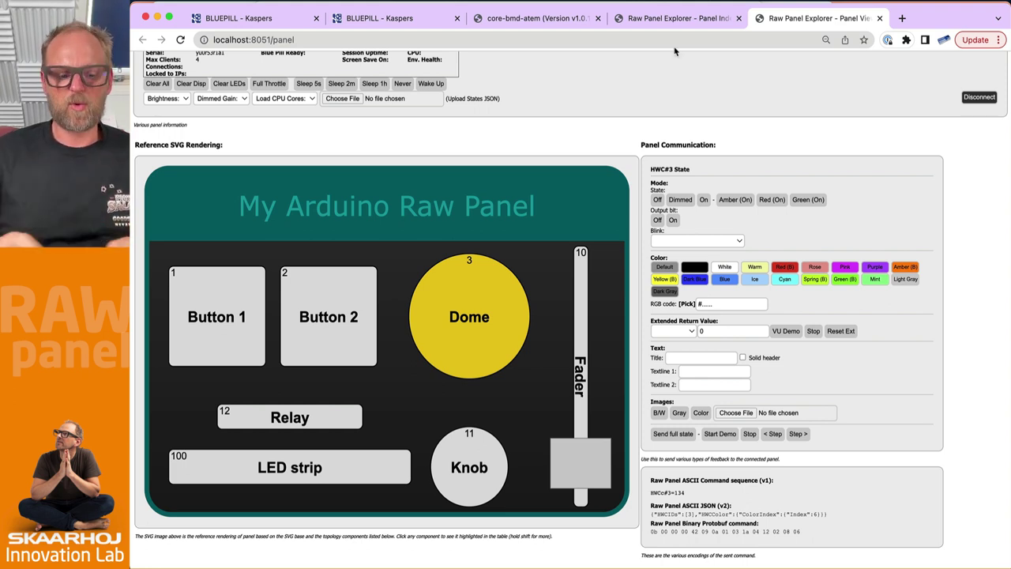
Switch to Firefox, bring up the SKAARHOJ_RawPanel_V2.pdf protocol manual and look over its introduction and examples
{"action": "key", "text": "super+Tab"}
{"action": "key", "text": "super+Tab"}
{"action": "key", "text": "super+Tab"}
{"action": "key", "text": "super+Tab"}
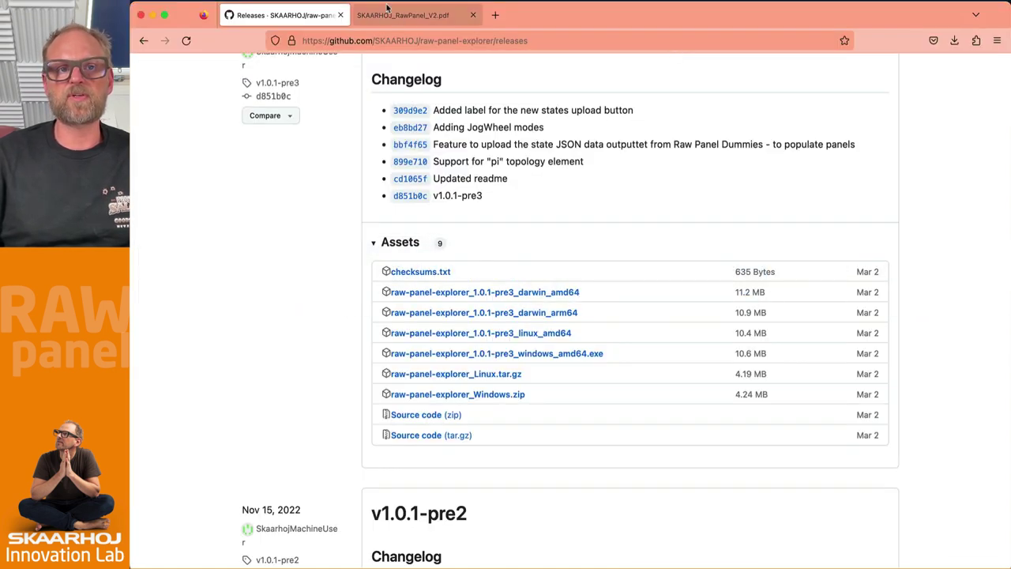
{"action": "left_click", "coordinate": [401, 14]}
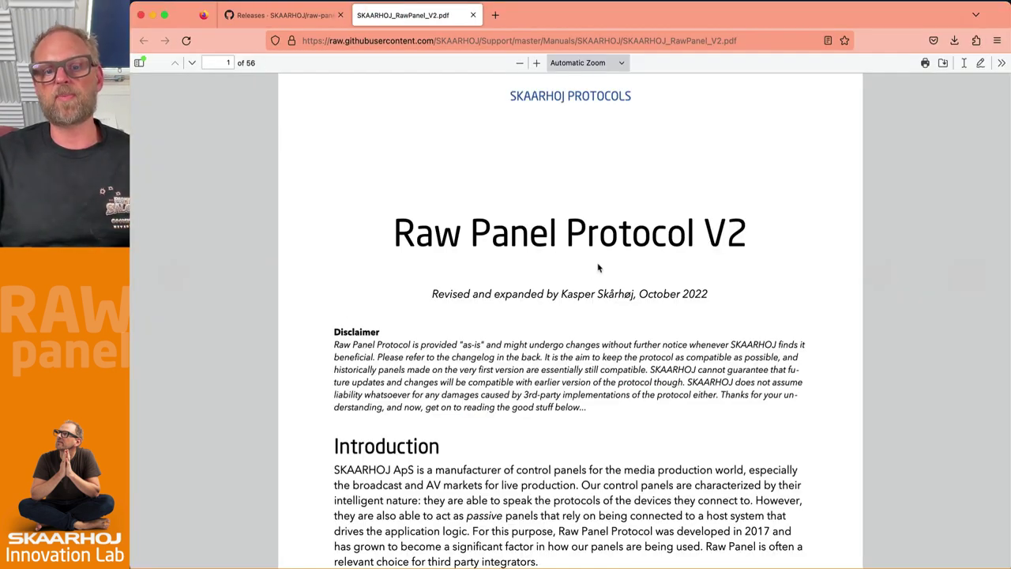
{"action": "scroll", "coordinate": [598, 268], "scroll_direction": "down", "scroll_amount": 5}
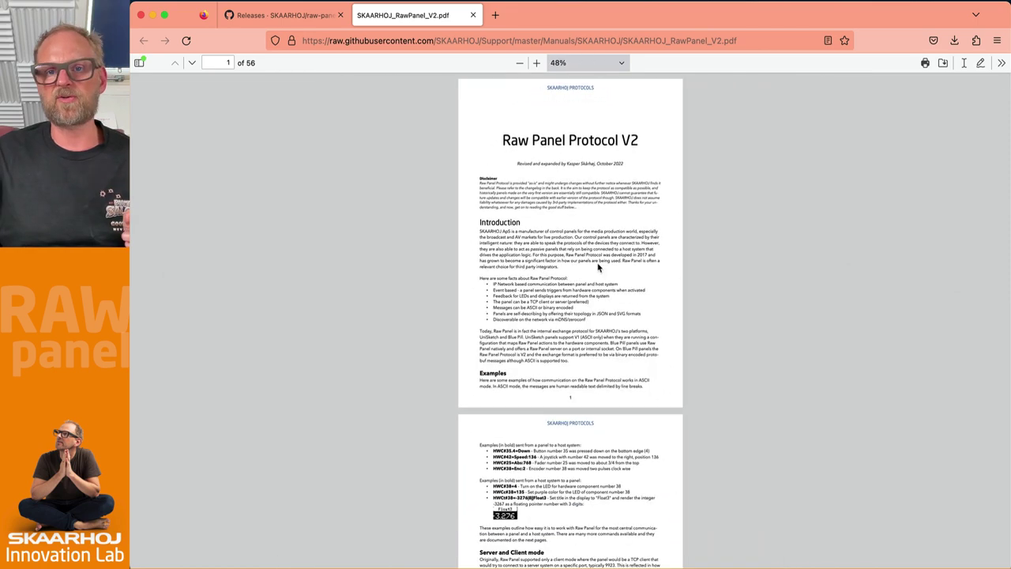
{"action": "scroll", "coordinate": [685, 286], "scroll_direction": "down", "scroll_amount": 4}
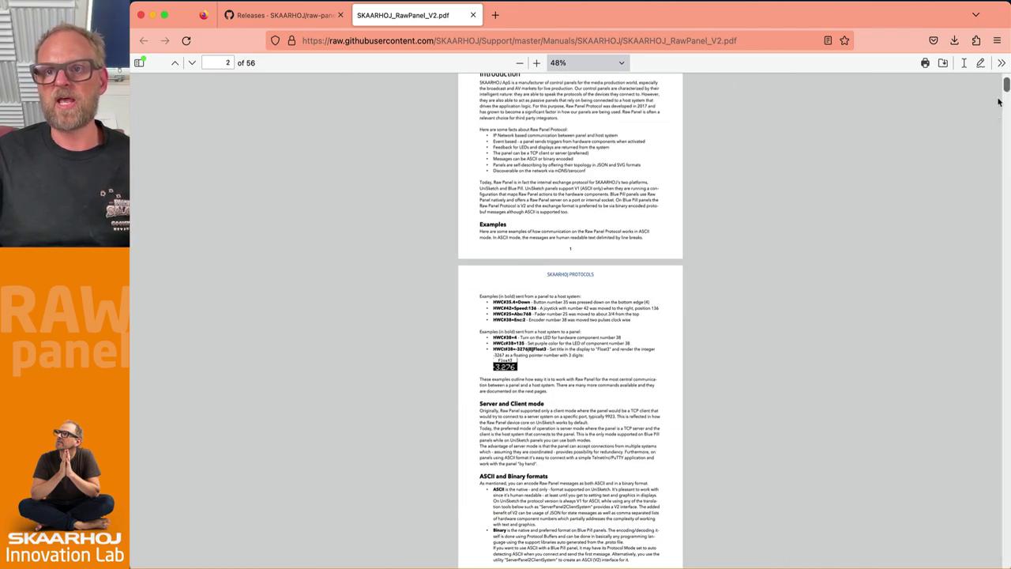
Examine the HWC#xx=yy status command in the protocol manual, including its xx and yy placeholders and LED state values
{"action": "left_click_drag", "start_coordinate": [1007, 89], "coordinate": [1006, 122]}
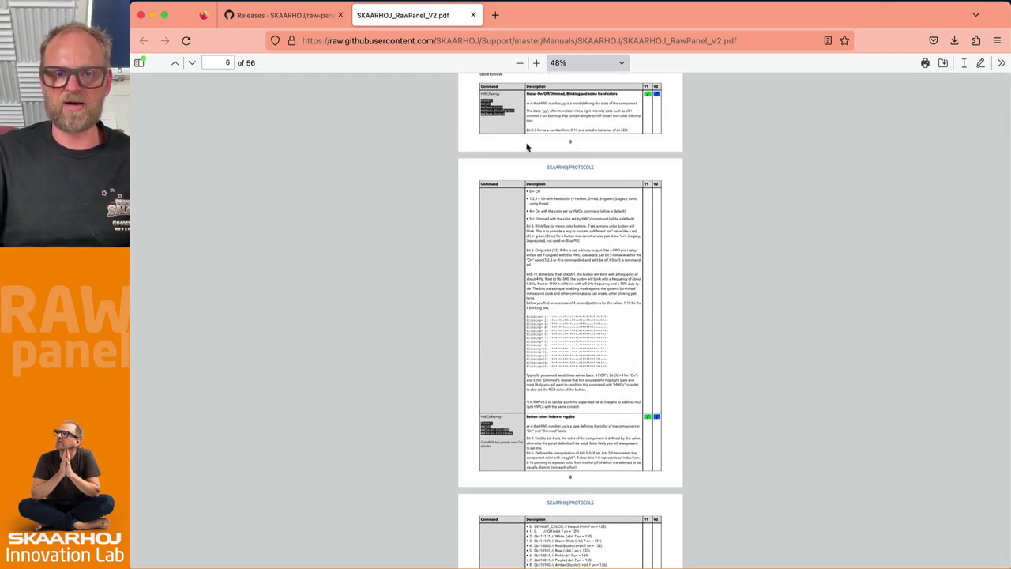
{"action": "scroll", "coordinate": [527, 146], "scroll_direction": "up", "scroll_amount": 10}
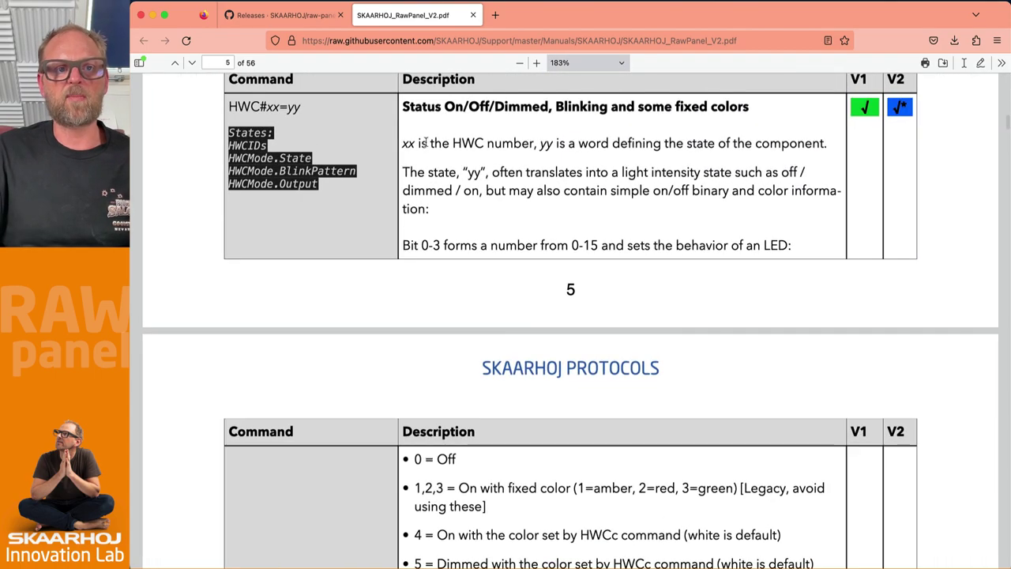
{"action": "left_click_drag", "start_coordinate": [229, 106], "coordinate": [269, 105]}
{"action": "double_click", "coordinate": [273, 106]}
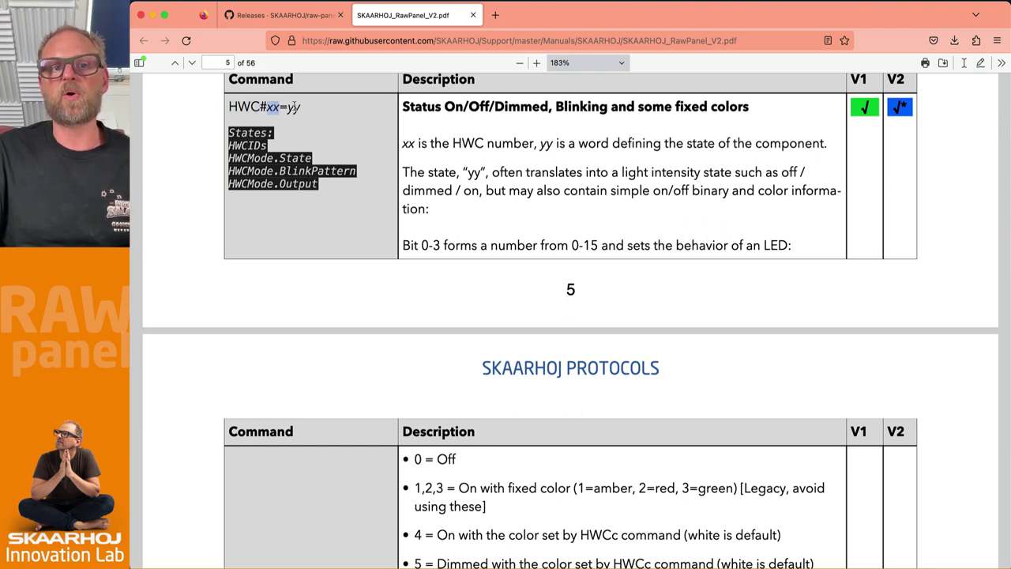
{"action": "double_click", "coordinate": [293, 106]}
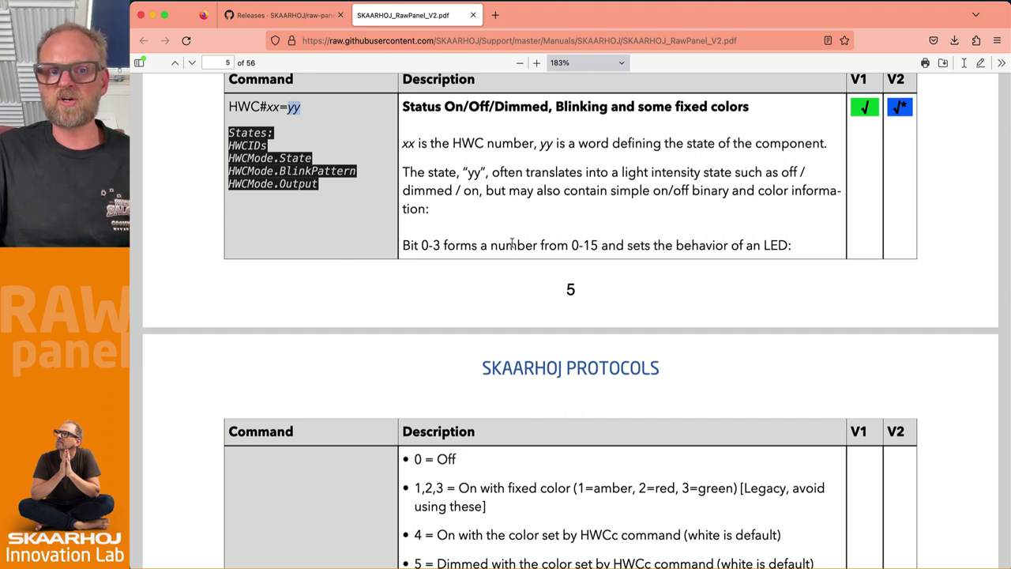
{"action": "scroll", "coordinate": [478, 313], "scroll_direction": "down", "scroll_amount": 4}
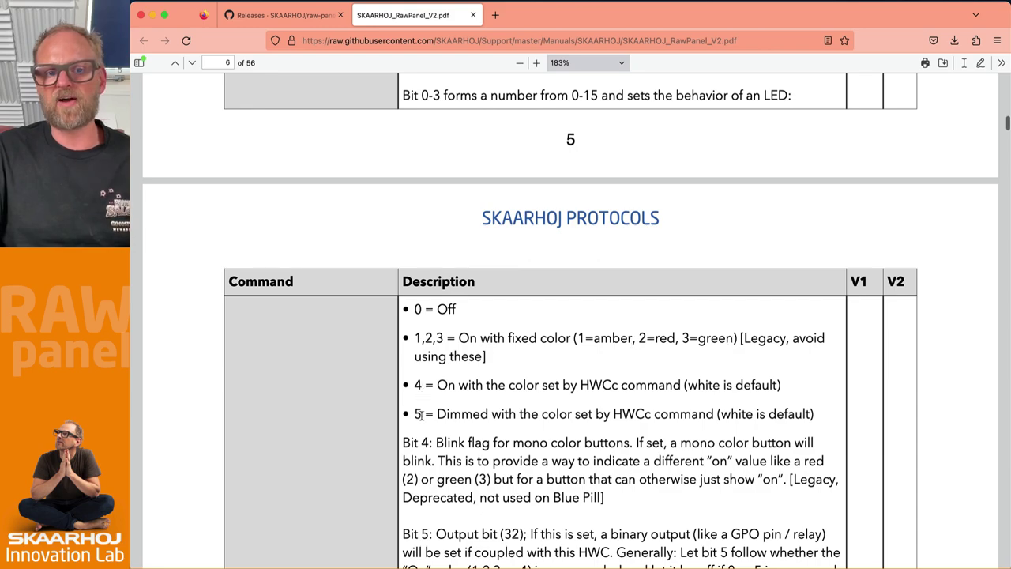
Examine the HWCc#xx=yy button color command in the protocol manual and its list of preset color indexes
{"action": "scroll", "coordinate": [421, 414], "scroll_direction": "down", "scroll_amount": 20}
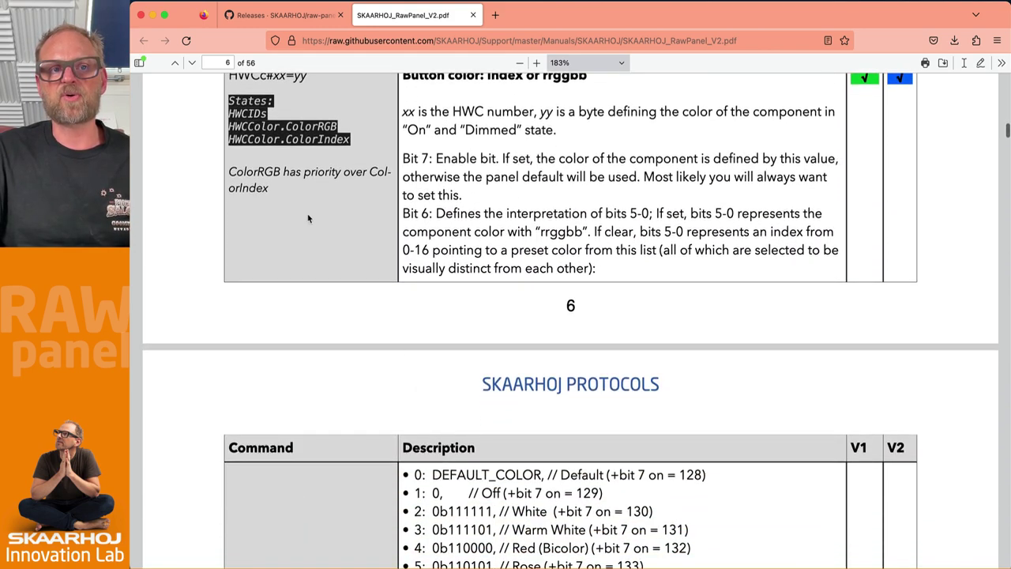
{"action": "scroll", "coordinate": [304, 190], "scroll_direction": "up", "scroll_amount": 2}
{"action": "scroll", "coordinate": [469, 237], "scroll_direction": "down", "scroll_amount": 2}
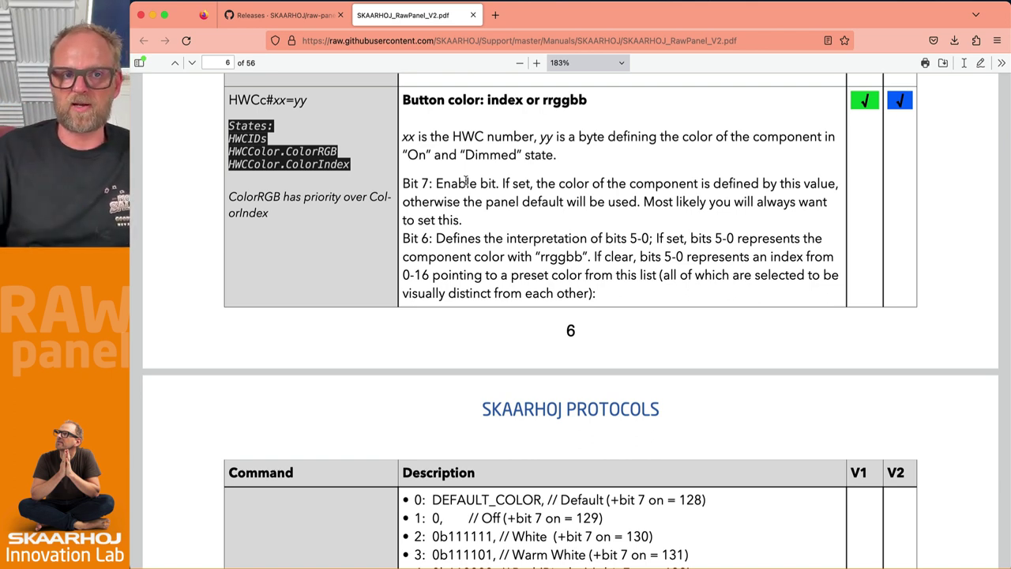
{"action": "scroll", "coordinate": [466, 182], "scroll_direction": "down", "scroll_amount": 3}
{"action": "scroll", "coordinate": [466, 183], "scroll_direction": "down", "scroll_amount": 1}
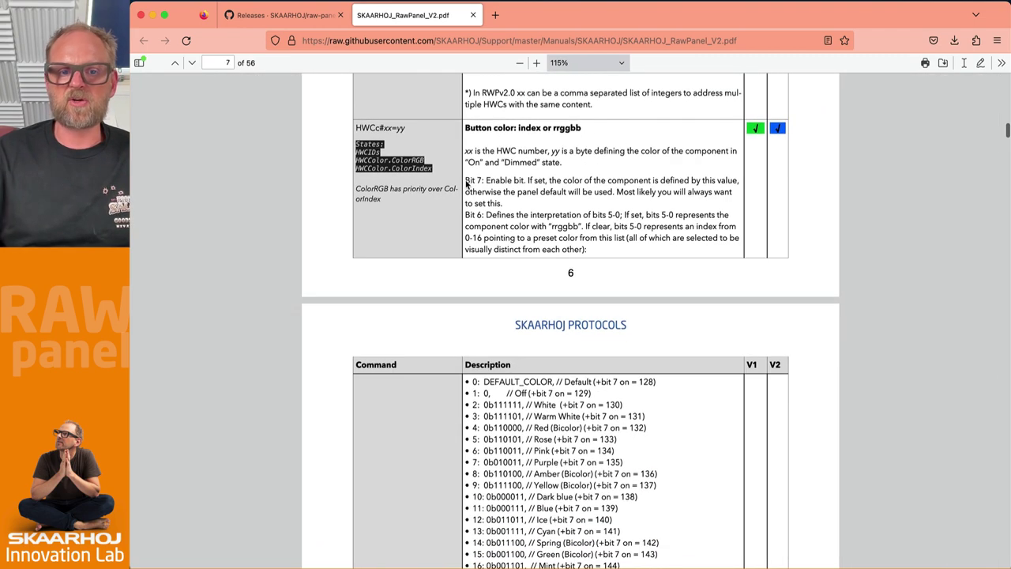
Search the protocol manual for "PanelTo" and examine the PanelTopology? command entry and its neighbouring commands
{"action": "key", "text": "super+f"}
{"action": "type", "text": "PanelTo"}
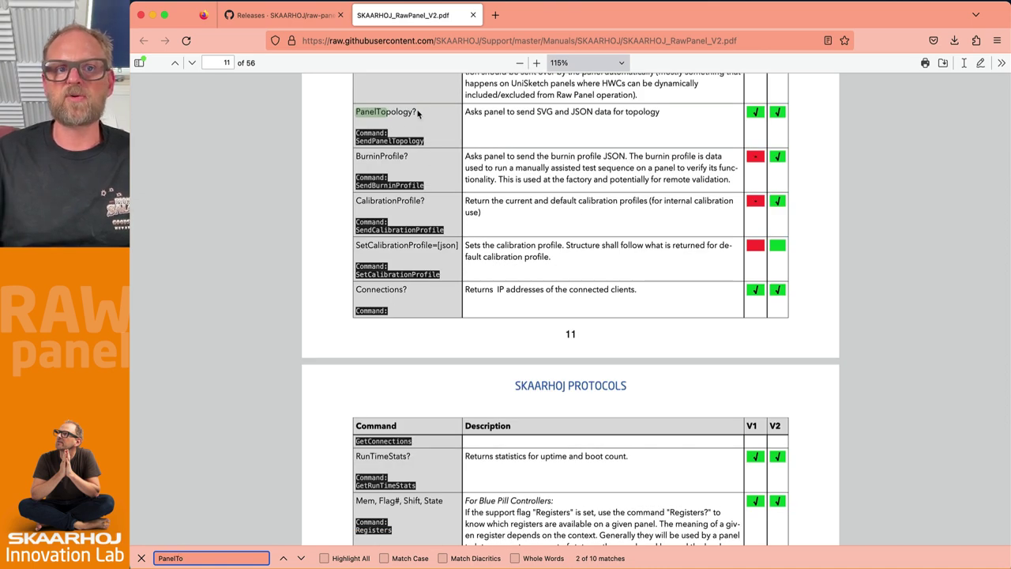
{"action": "left_click_drag", "start_coordinate": [414, 116], "coordinate": [382, 111]}
{"action": "left_click", "coordinate": [368, 113]}
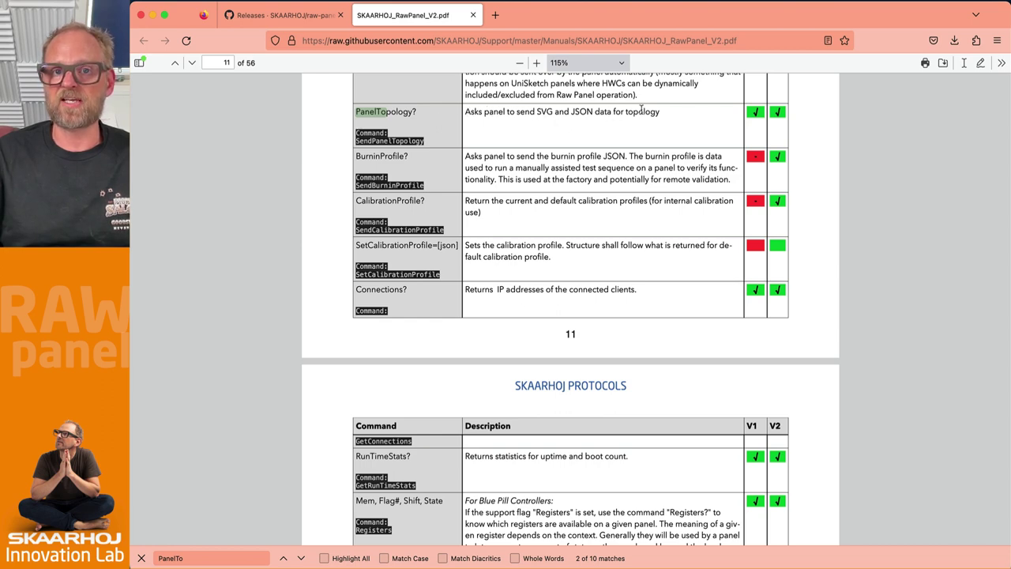
{"action": "scroll", "coordinate": [663, 113], "scroll_direction": "up", "scroll_amount": 5}
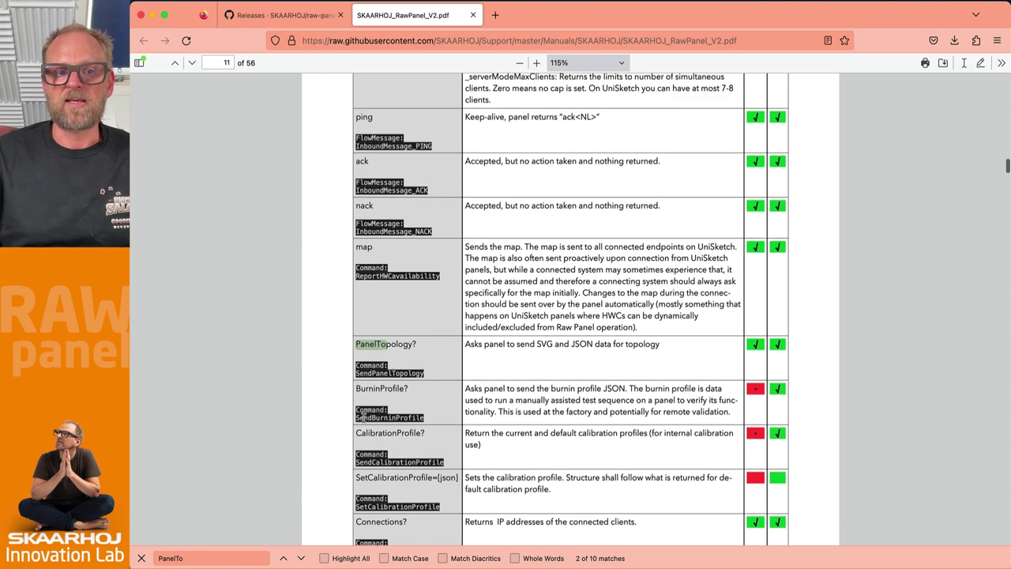
Go back to the Inbound TCP commands chapter of the manual and highlight "from external system to SKAARHOJ panel" in its heading
{"action": "scroll", "coordinate": [366, 419], "scroll_direction": "up", "scroll_amount": 10}
{"action": "scroll", "coordinate": [366, 420], "scroll_direction": "up", "scroll_amount": 20}
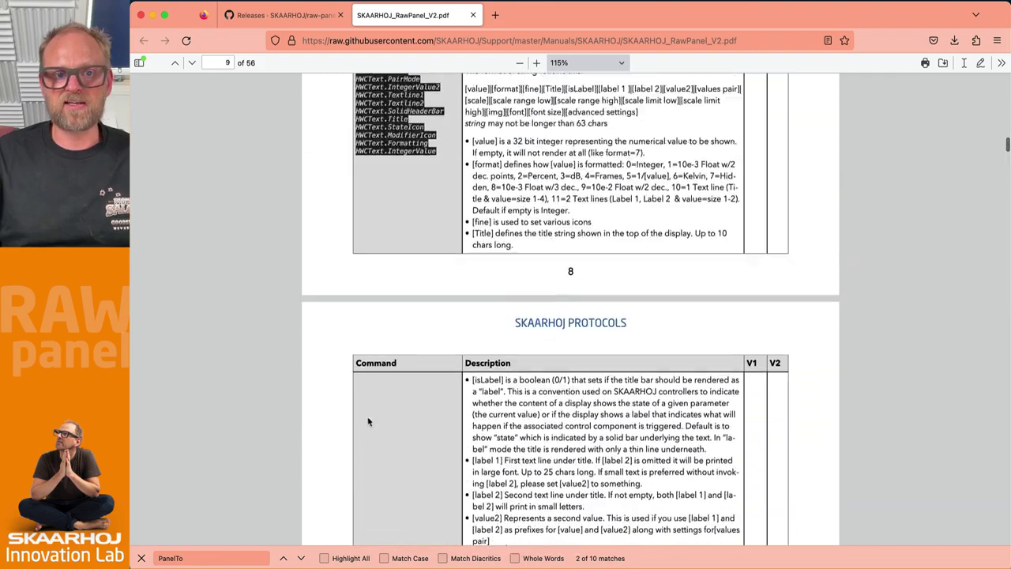
{"action": "scroll", "coordinate": [366, 419], "scroll_direction": "up", "scroll_amount": 20}
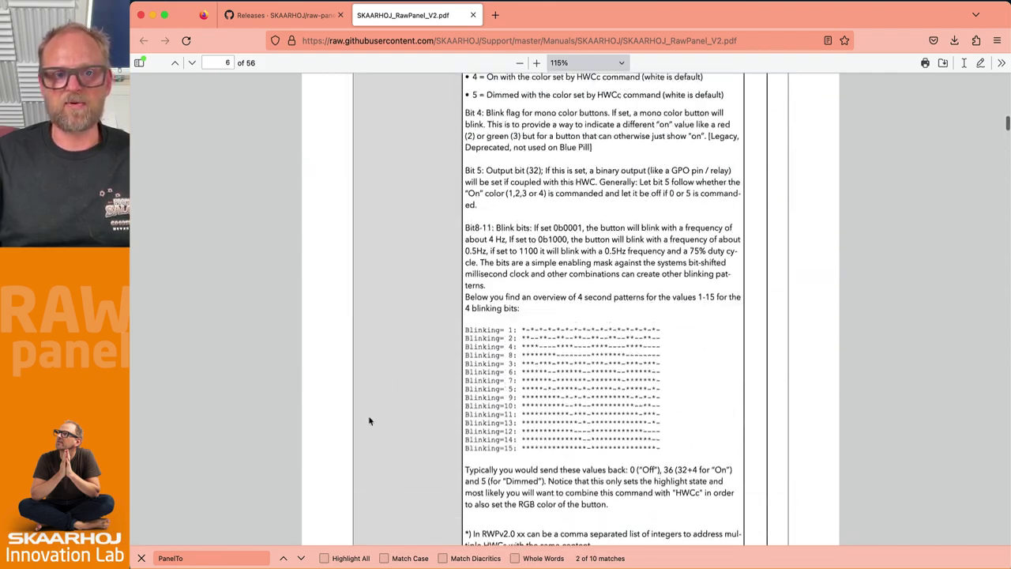
{"action": "scroll", "coordinate": [371, 420], "scroll_direction": "up", "scroll_amount": 10}
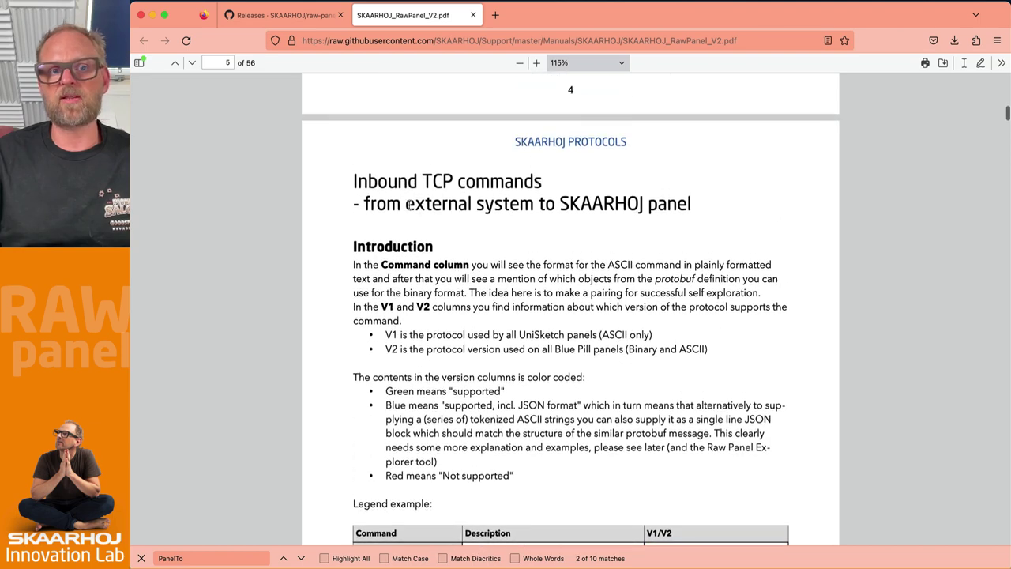
{"action": "left_click_drag", "start_coordinate": [365, 203], "coordinate": [694, 205]}
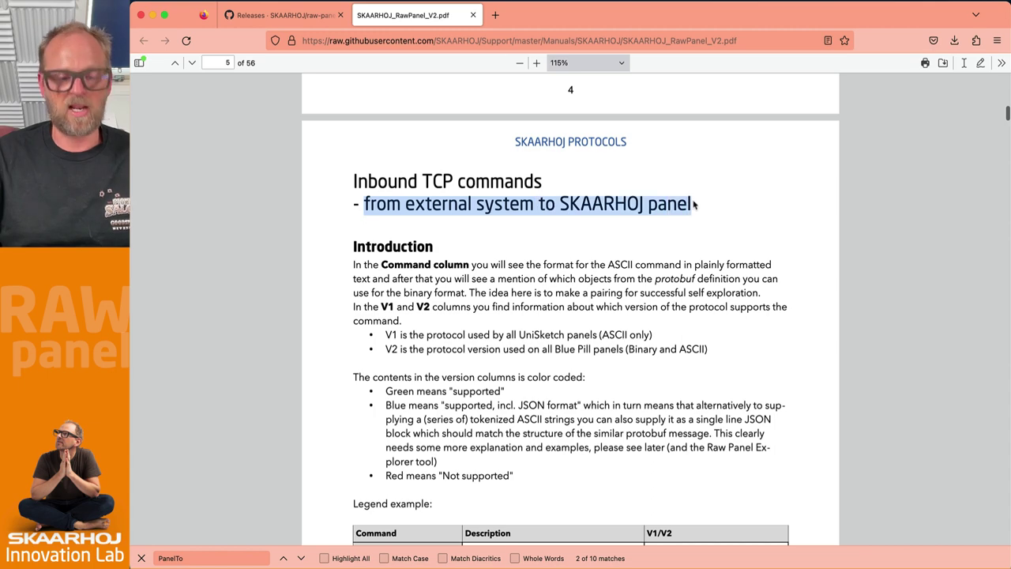
Switch to Terminal and examine the PanelTopology? request and the panel's reply in the upper nc session
{"action": "key", "text": "super+Tab"}
{"action": "key", "text": "super+Tab"}
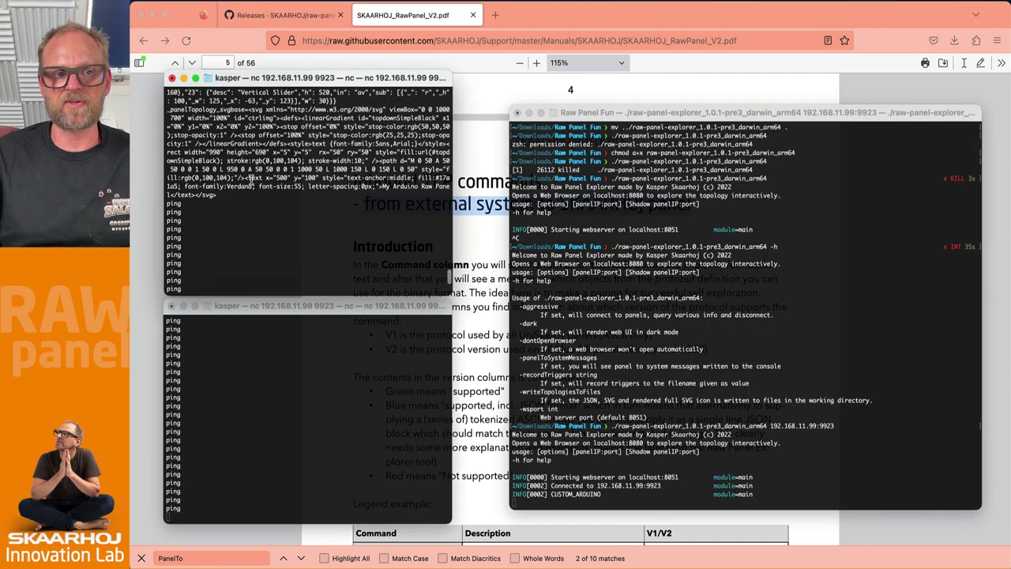
{"action": "key", "text": "Return"}
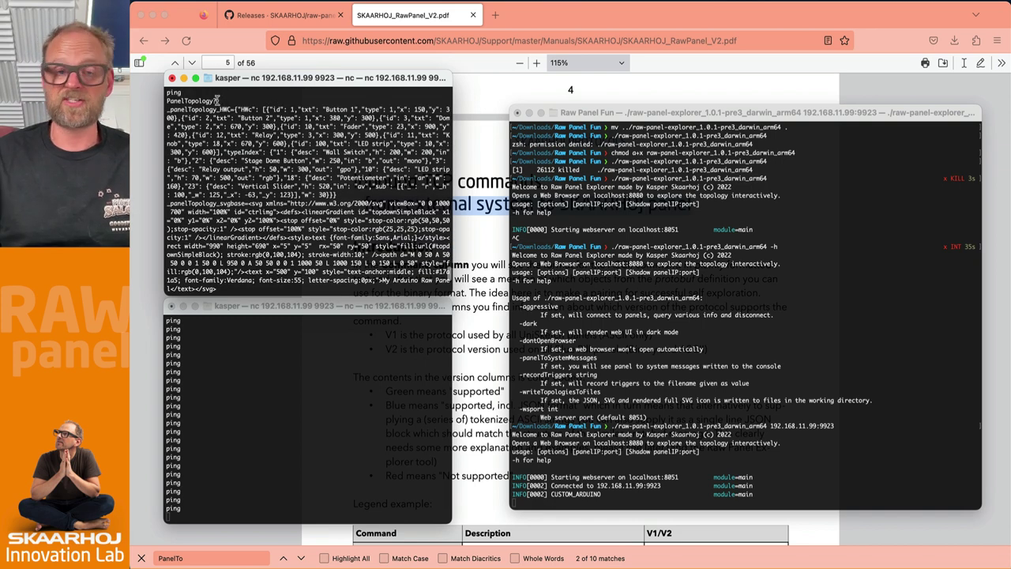
Switch back to Firefox, search the protocol manual for "topology" and examine the outbound _panelTopology_svgbase and _panelTopology_HWC entries
{"action": "key", "text": "super+Tab"}
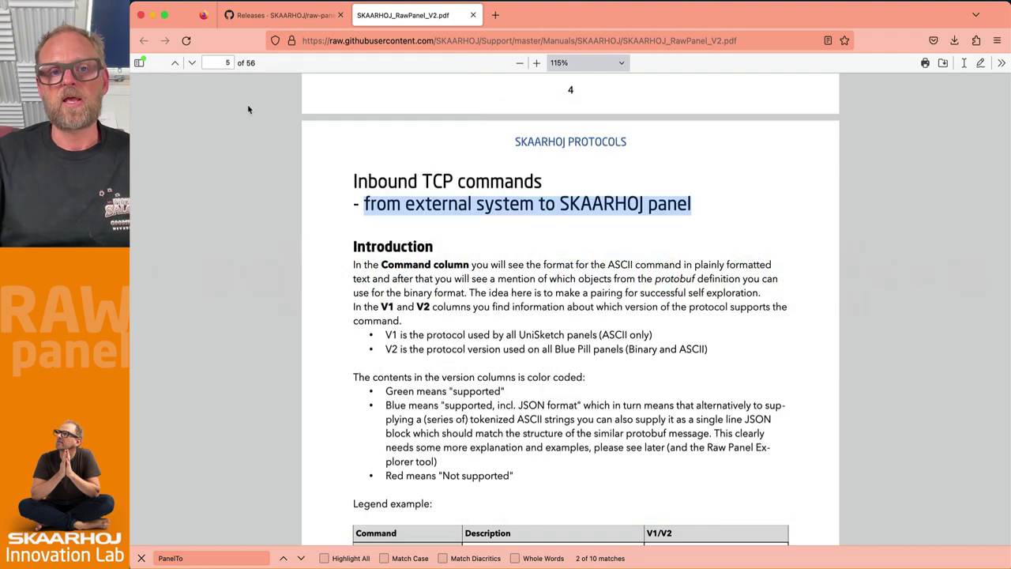
{"action": "scroll", "coordinate": [551, 332], "scroll_direction": "down", "scroll_amount": 10}
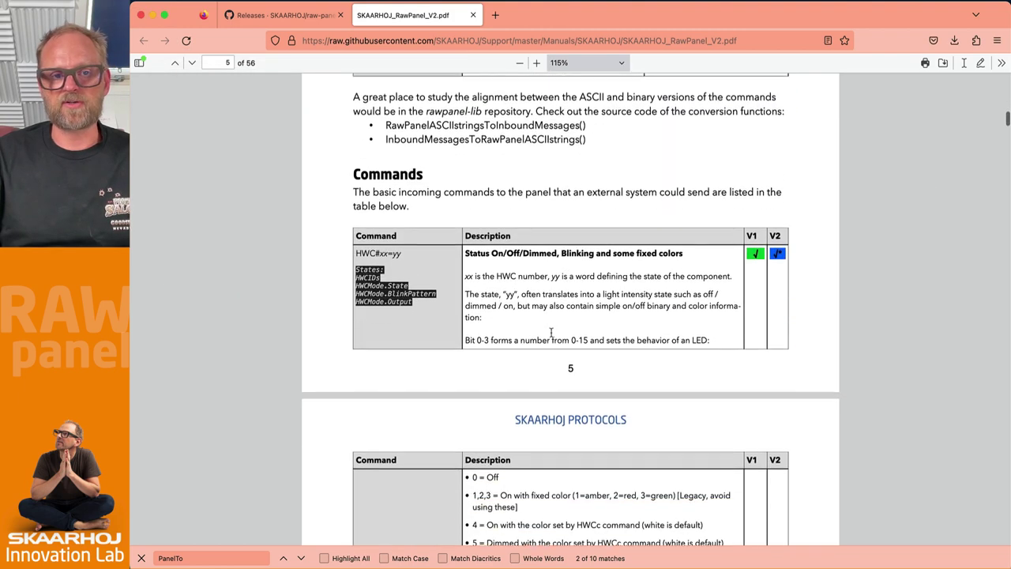
{"action": "scroll", "coordinate": [551, 334], "scroll_direction": "down", "scroll_amount": 15}
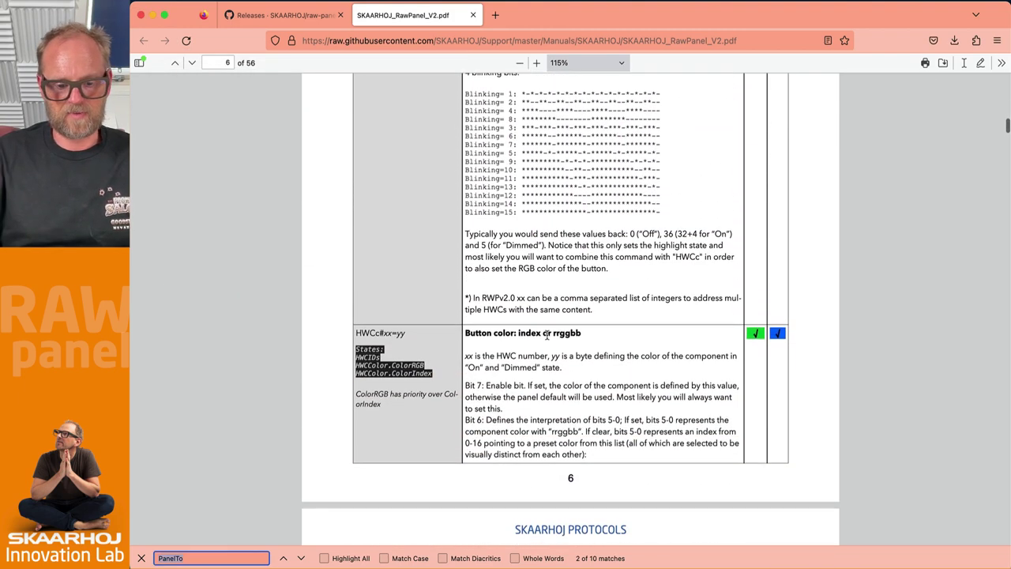
{"action": "key", "text": "super+f"}
{"action": "type", "text": "topology"}
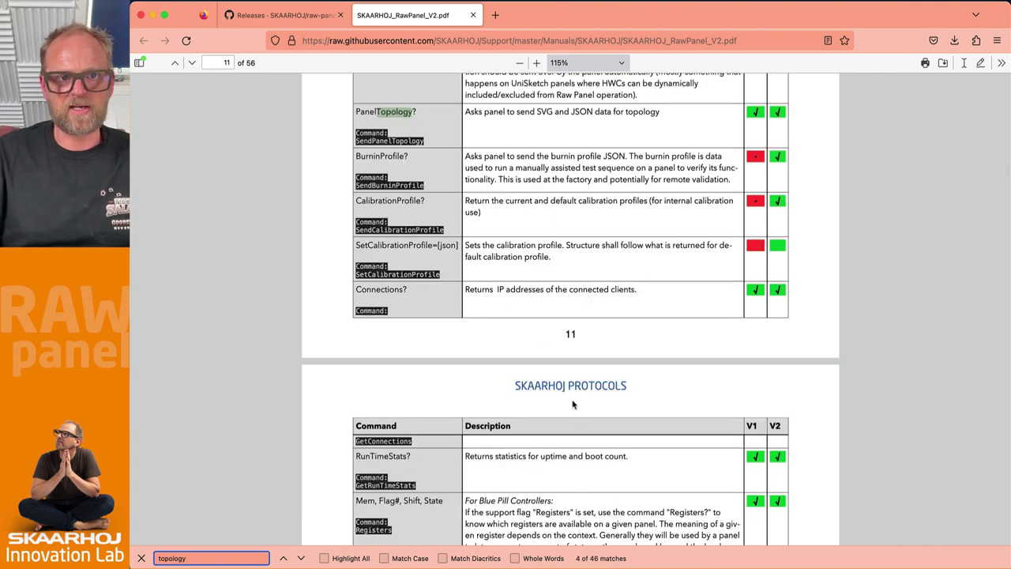
{"action": "key", "text": "Return"}
{"action": "key", "text": "Return"}
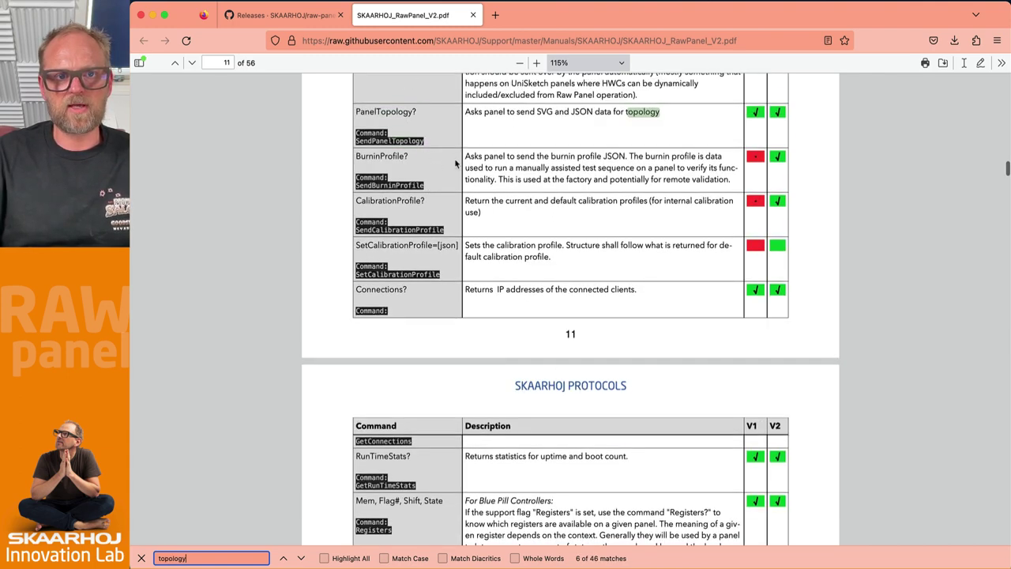
{"action": "key", "text": "Return"}
{"action": "scroll", "coordinate": [553, 259], "scroll_direction": "up", "scroll_amount": 3}
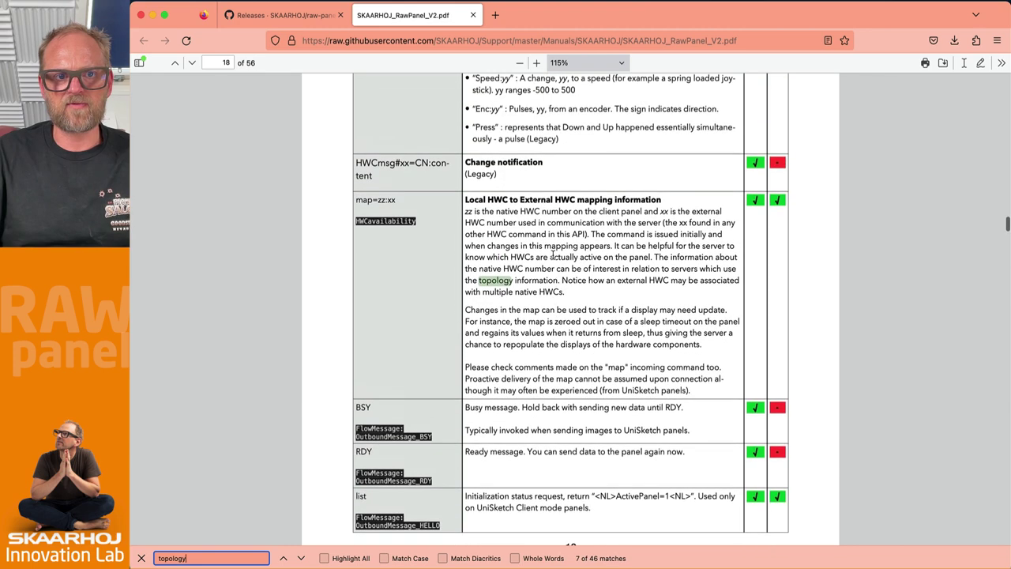
{"action": "key", "text": "Return"}
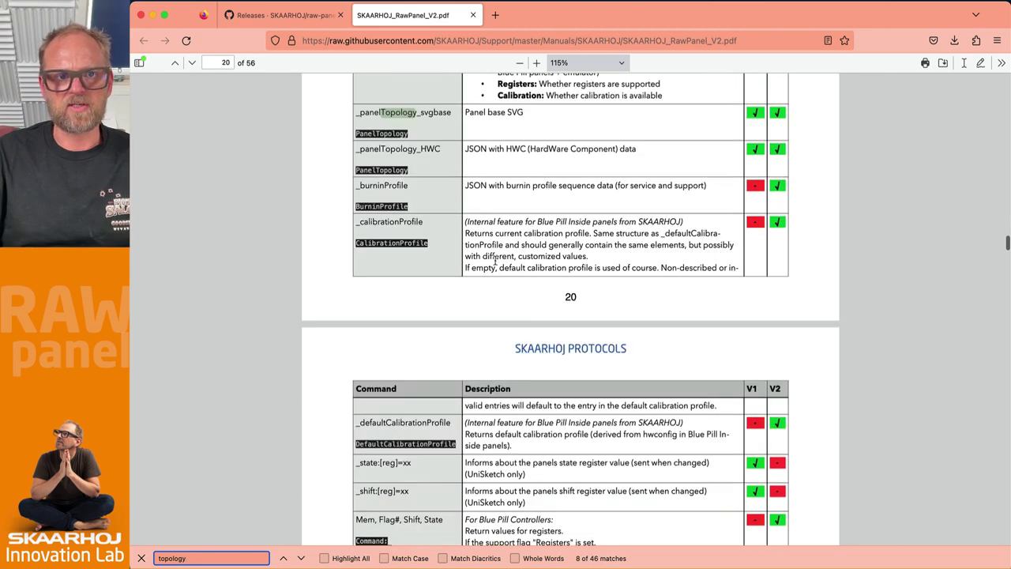
{"action": "left_click_drag", "start_coordinate": [358, 114], "coordinate": [445, 113]}
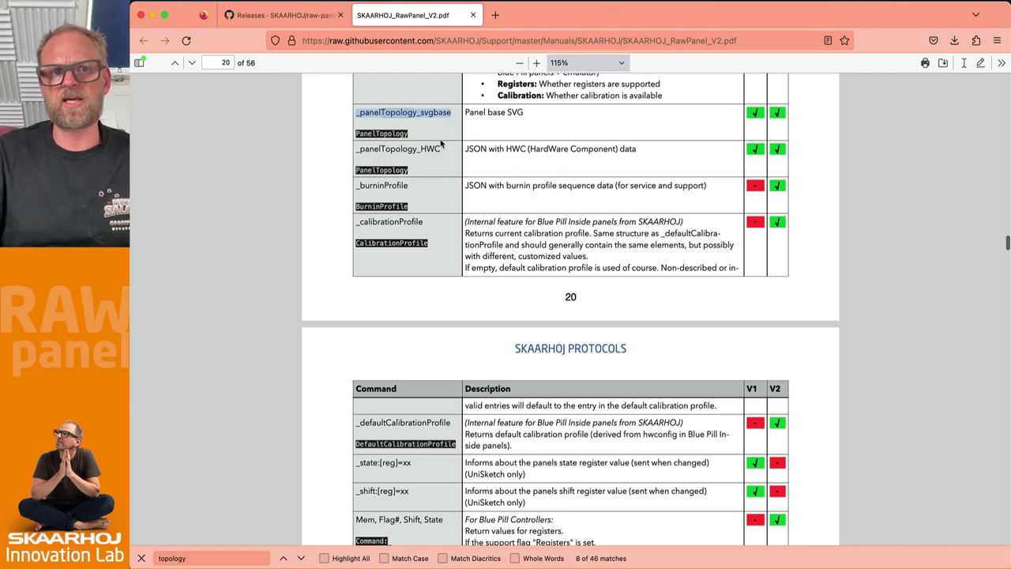
{"action": "left_click", "coordinate": [403, 149]}
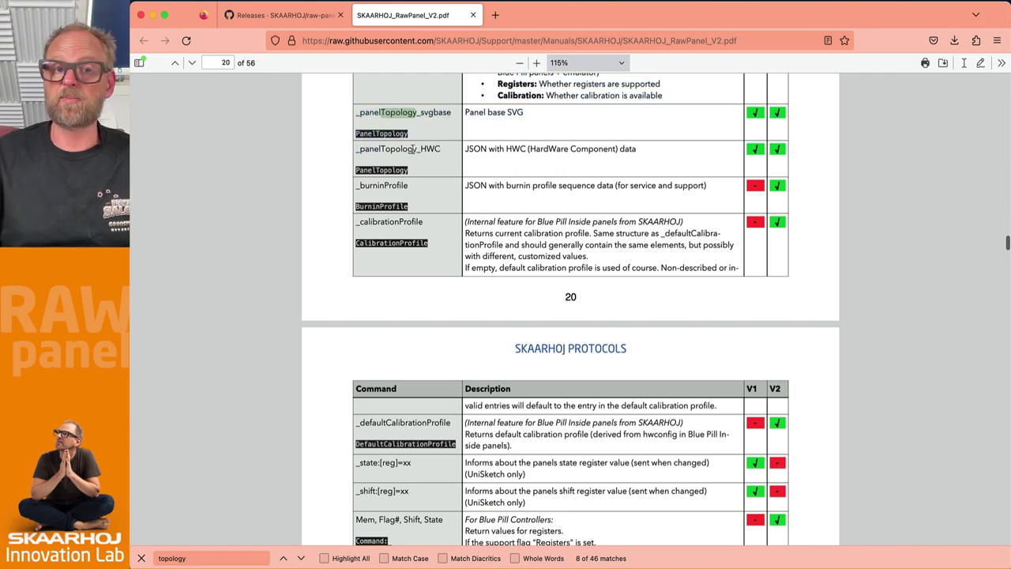
Switch to Terminal and highlight the _panelTopology_HWC= and _panelTopology_svgbase= prefixes in the panel's reply to PanelTopology?
{"action": "key", "text": "super+Tab"}
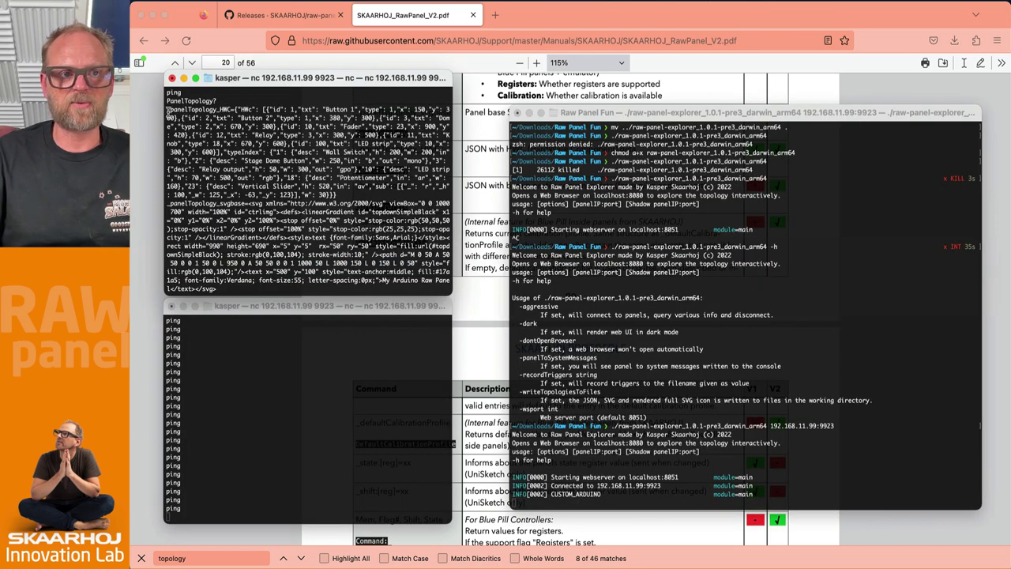
{"action": "left_click_drag", "start_coordinate": [168, 114], "coordinate": [231, 108]}
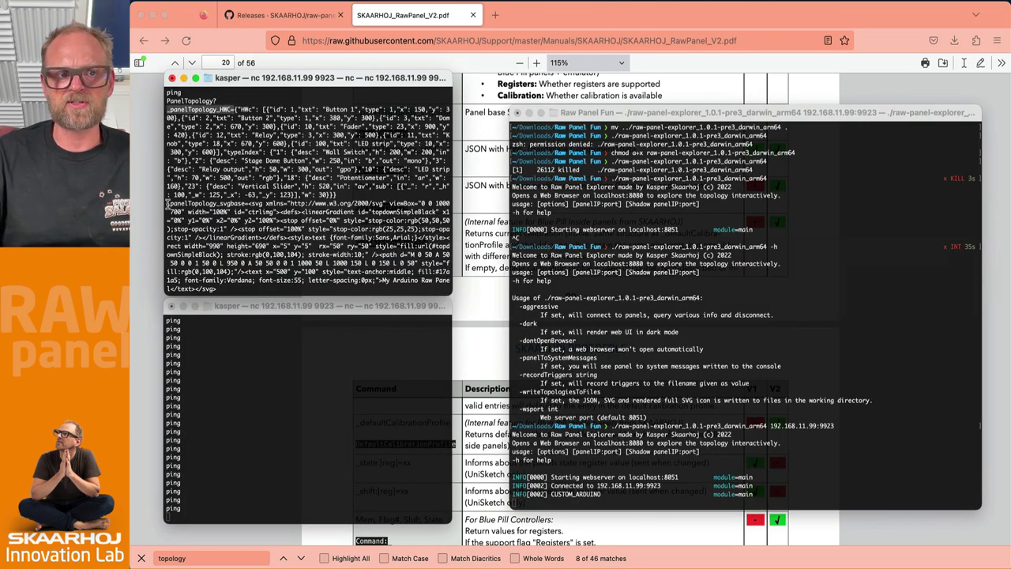
{"action": "left_click_drag", "start_coordinate": [167, 204], "coordinate": [249, 204]}
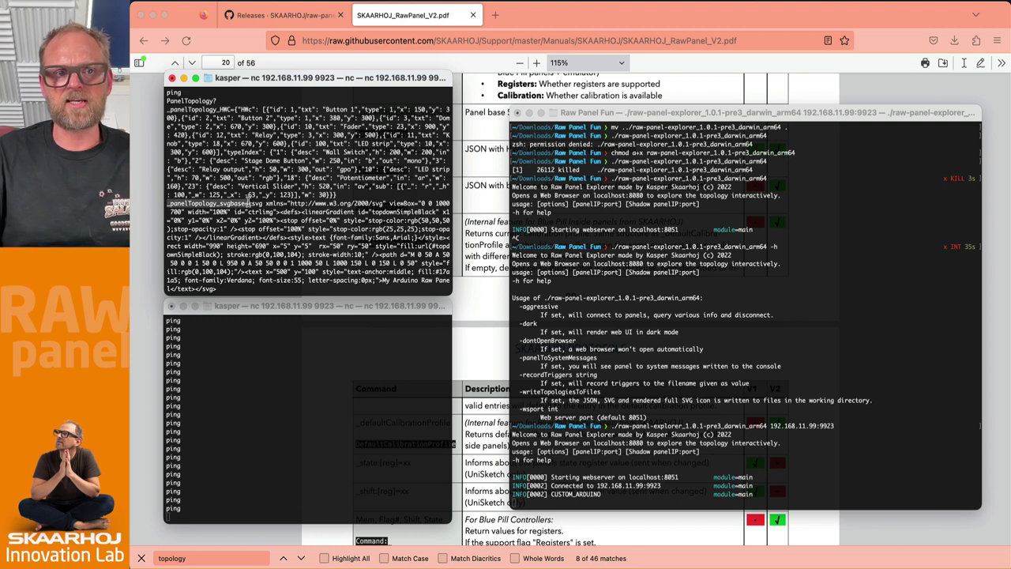